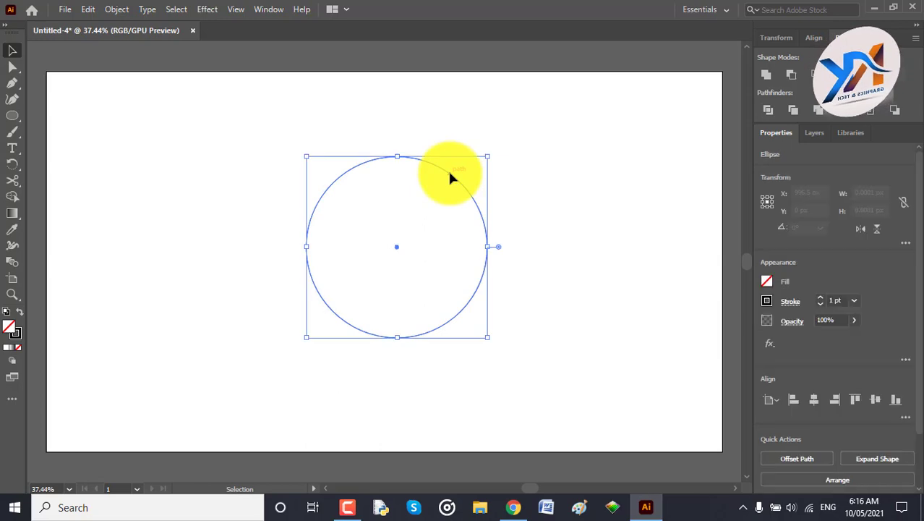
Fill the outlined circle with bright blue (0837FF).
{"action": "left_click", "coordinate": [815, 74]}
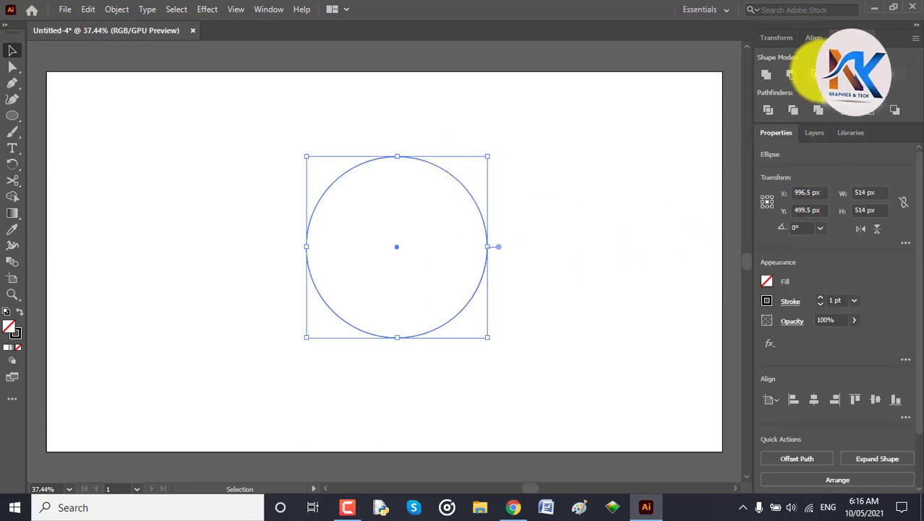
{"action": "left_click", "coordinate": [572, 273]}
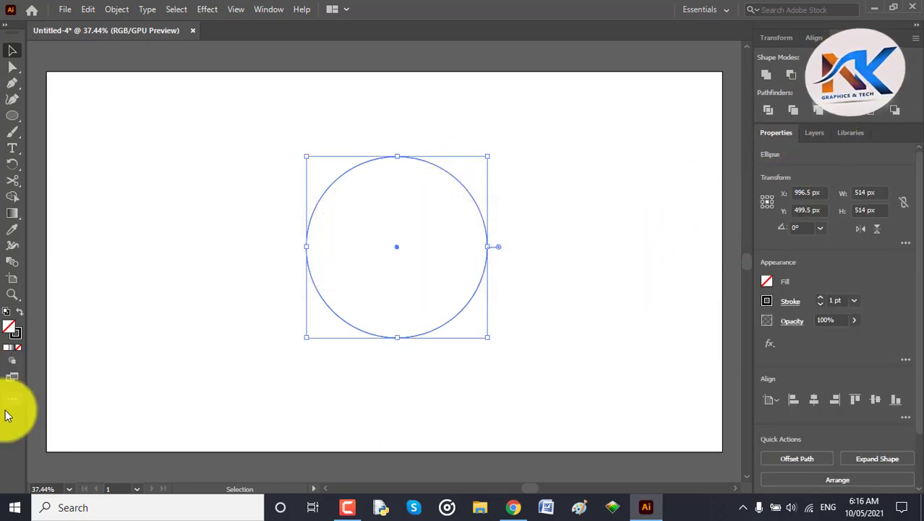
{"action": "double_click", "coordinate": [14, 333]}
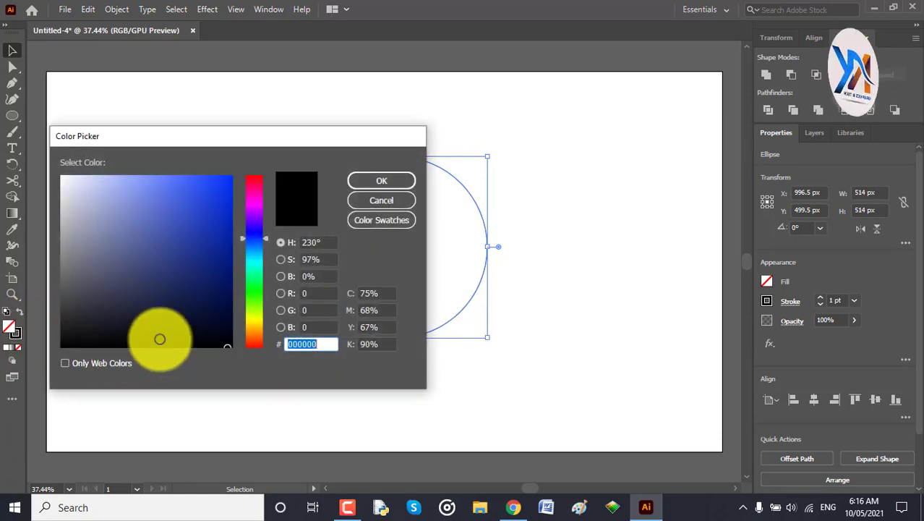
{"action": "left_click", "coordinate": [230, 175]}
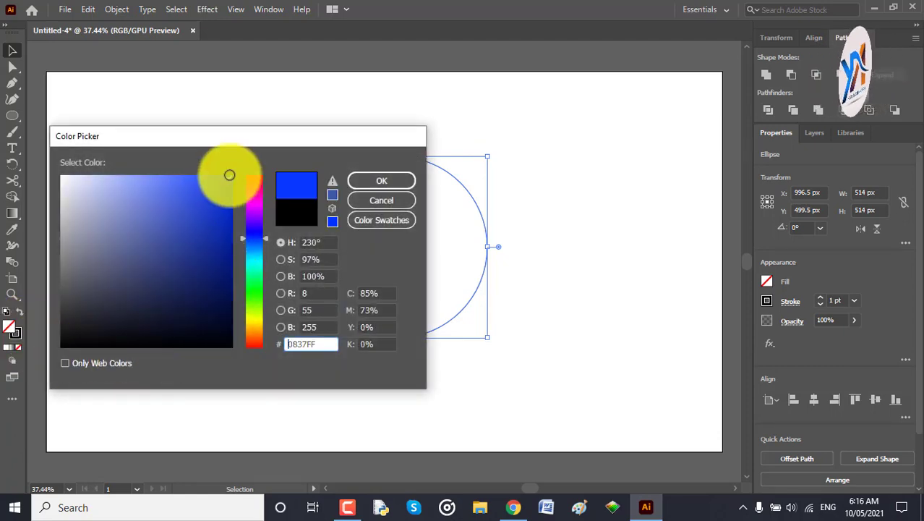
{"action": "left_click", "coordinate": [384, 178]}
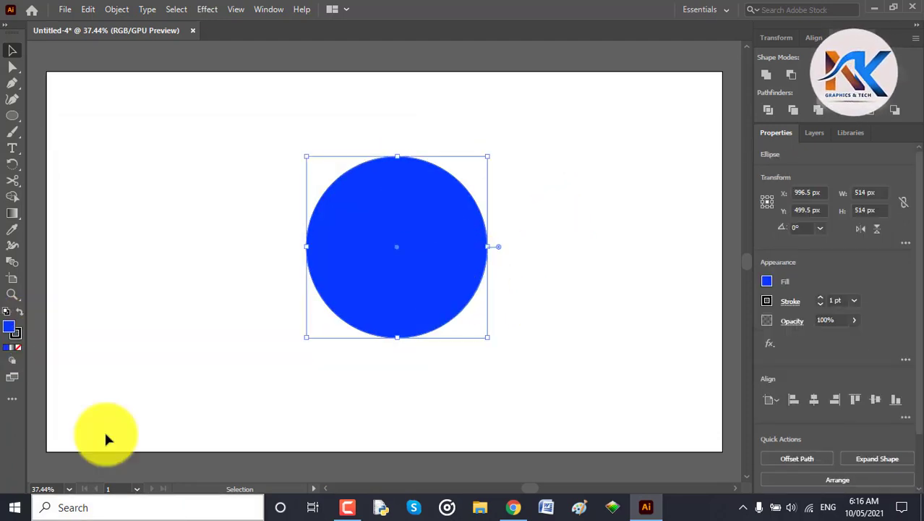
Start a Zig Zag distortion on the blue circle with smooth points and absolute sizing.
{"action": "left_click", "coordinate": [207, 9]}
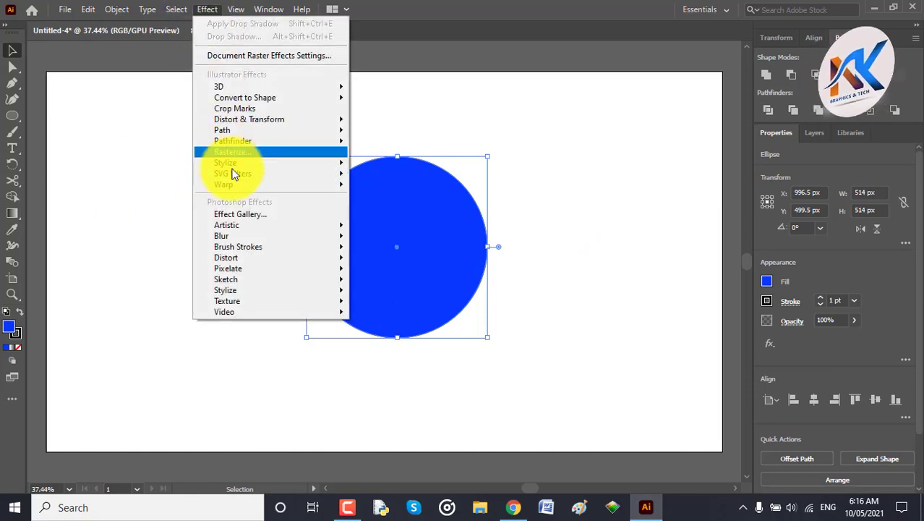
{"action": "mouse_move", "coordinate": [233, 165]}
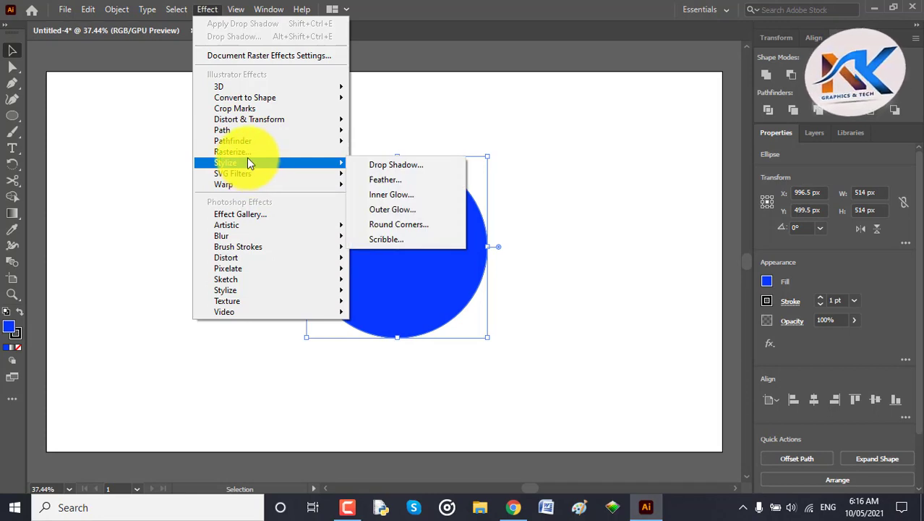
{"action": "mouse_move", "coordinate": [287, 119]}
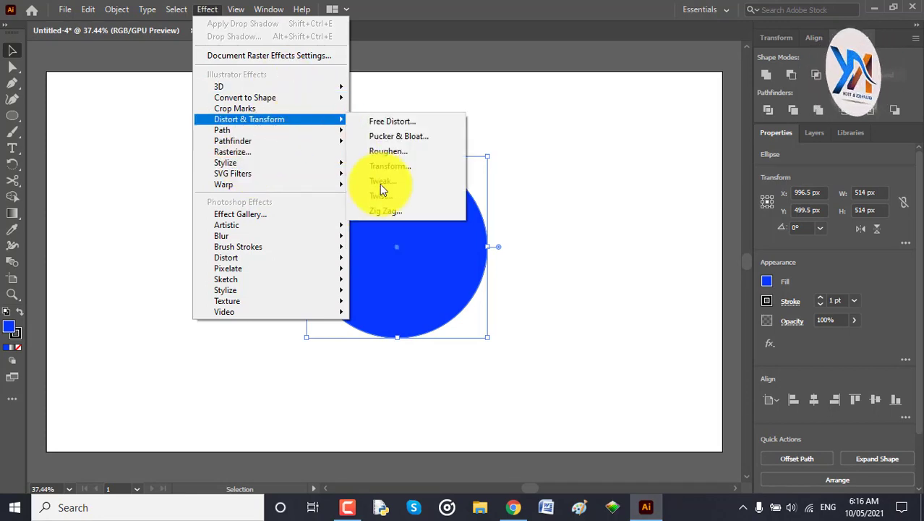
{"action": "left_click", "coordinate": [385, 207]}
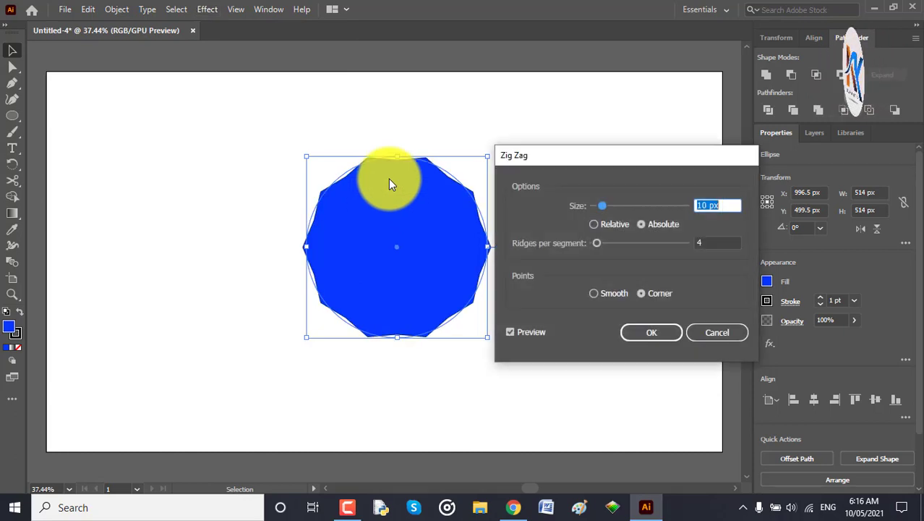
{"action": "left_click_drag", "start_coordinate": [583, 158], "coordinate": [650, 179]}
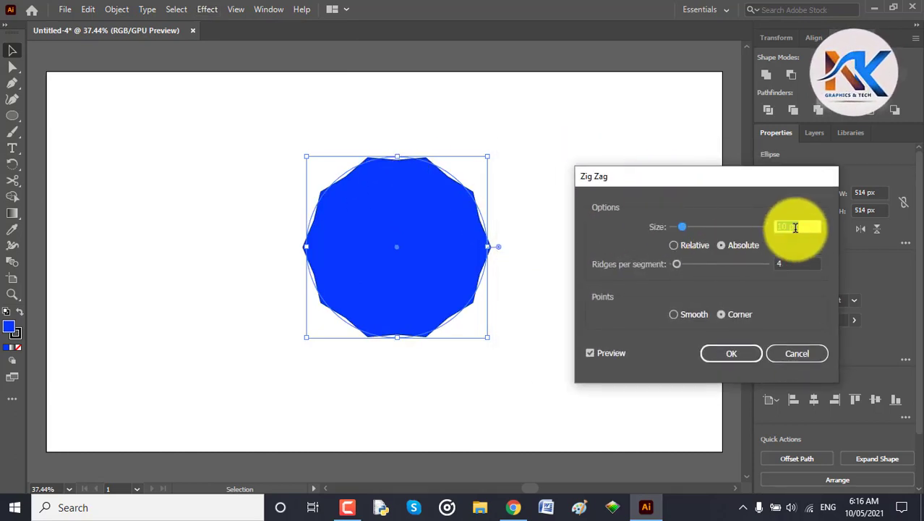
{"action": "left_click", "coordinate": [690, 311]}
{"action": "left_click", "coordinate": [686, 246]}
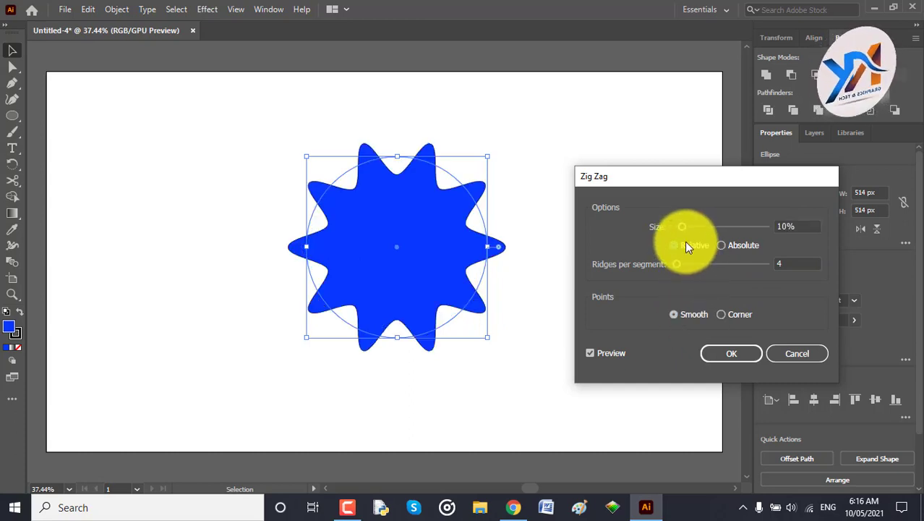
{"action": "left_click", "coordinate": [737, 244]}
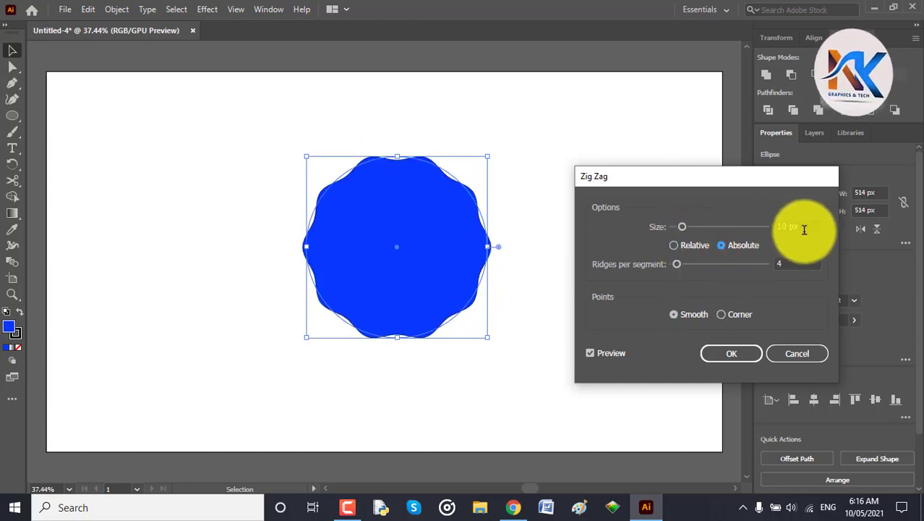
Set the zig zag size to 5 px with 12 ridges per segment, apply the effect and deselect the shape.
{"action": "scroll", "coordinate": [804, 227], "scroll_direction": "up", "scroll_amount": 5}
{"action": "scroll", "coordinate": [804, 225], "scroll_direction": "down", "scroll_amount": 7}
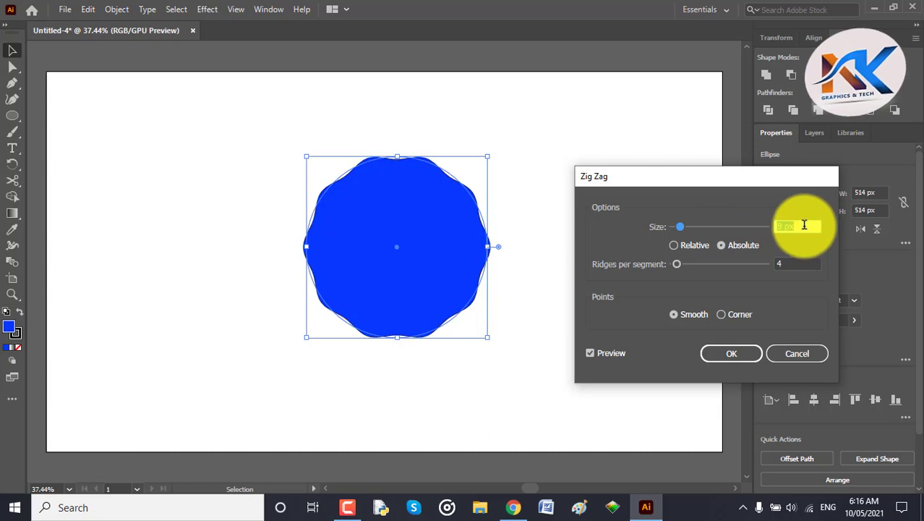
{"action": "scroll", "coordinate": [804, 225], "scroll_direction": "up", "scroll_amount": 1}
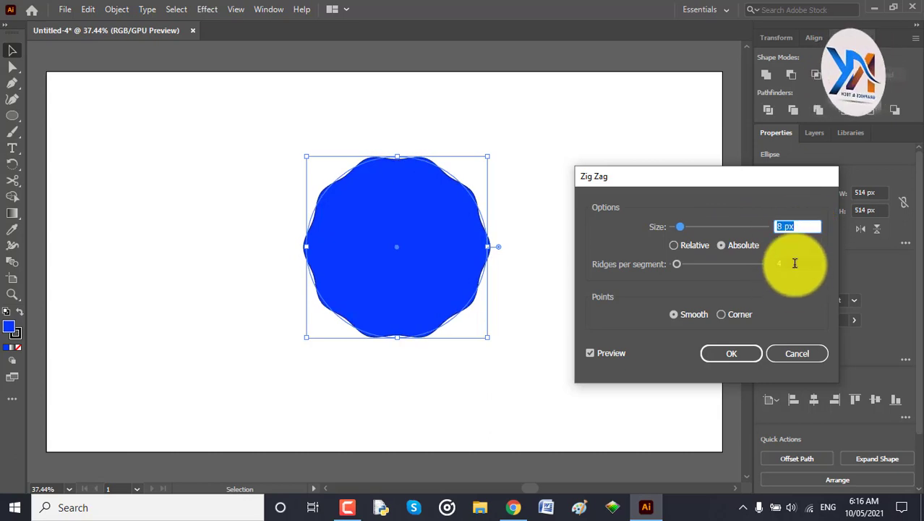
{"action": "left_click", "coordinate": [795, 264]}
{"action": "scroll", "coordinate": [794, 264], "scroll_direction": "up", "scroll_amount": 4}
{"action": "scroll", "coordinate": [795, 264], "scroll_direction": "up", "scroll_amount": 2}
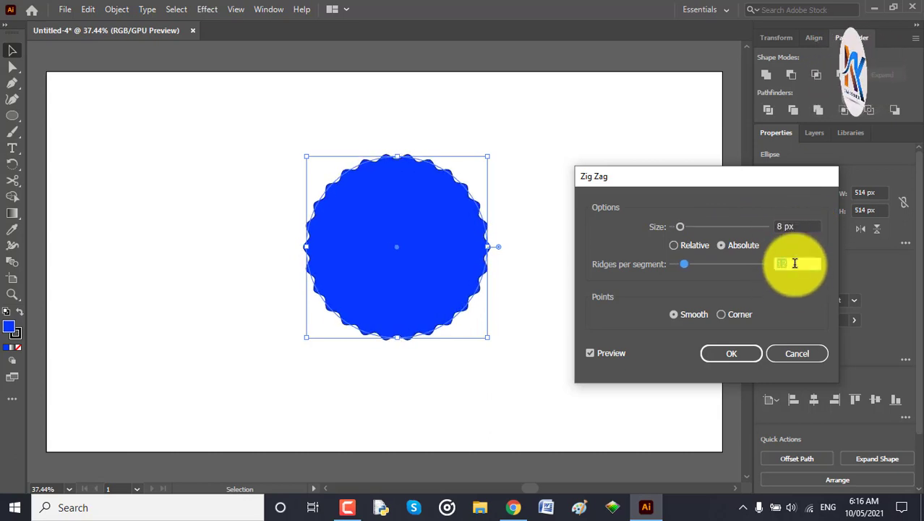
{"action": "left_click", "coordinate": [799, 227]}
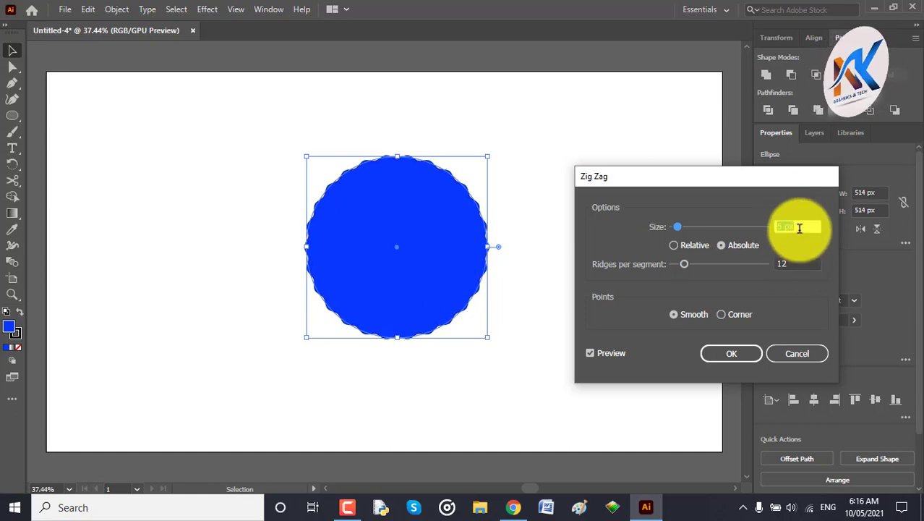
{"action": "left_click", "coordinate": [744, 357]}
{"action": "left_click", "coordinate": [598, 282]}
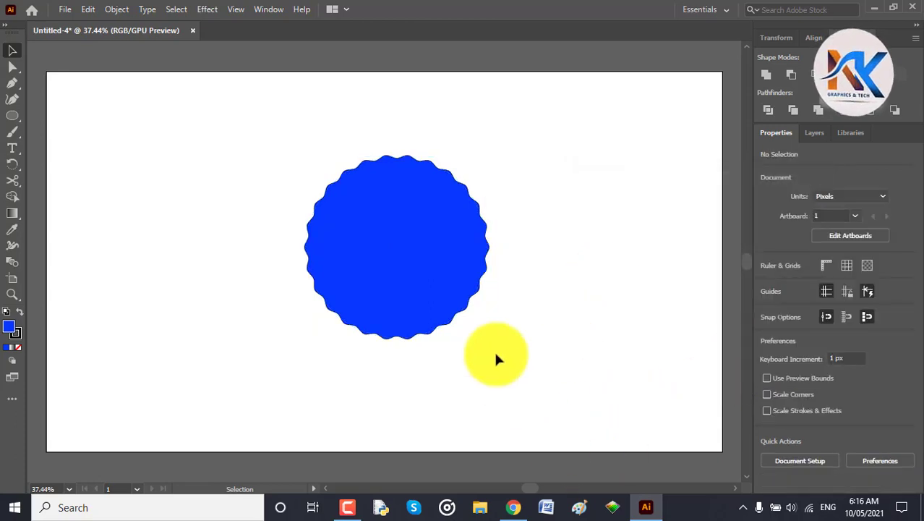
{"action": "left_click", "coordinate": [433, 235]}
{"action": "left_click", "coordinate": [549, 268]}
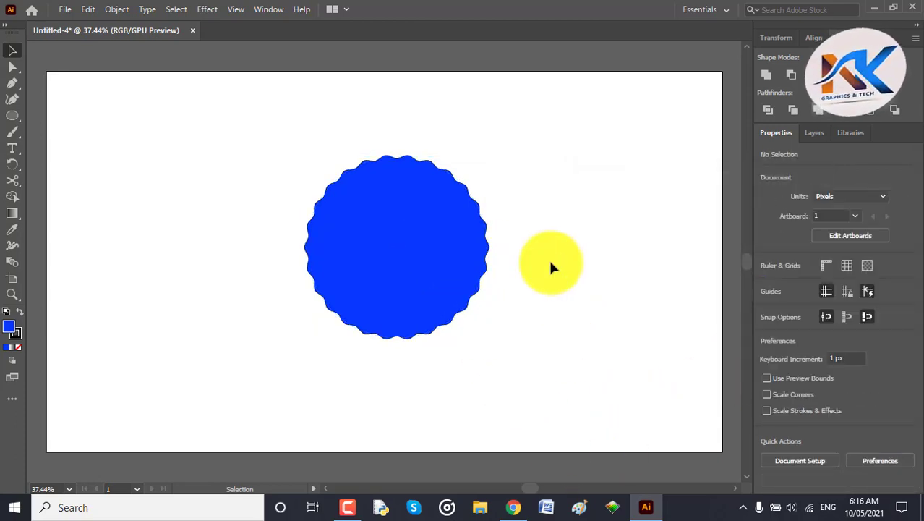
Draw a circle about 444 px in diameter over the scalloped shape and fill it with dark red (A50221).
{"action": "left_click", "coordinate": [12, 118]}
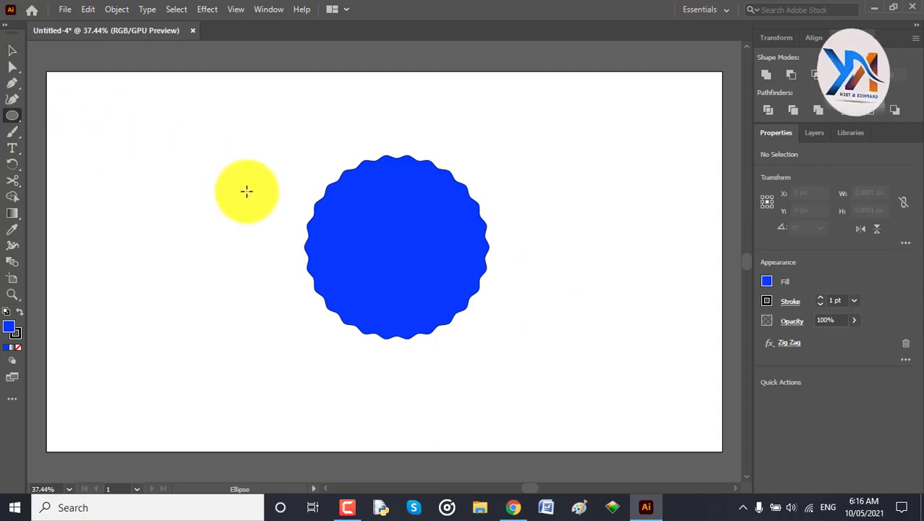
{"action": "left_click_drag", "start_coordinate": [343, 186], "coordinate": [494, 312]}
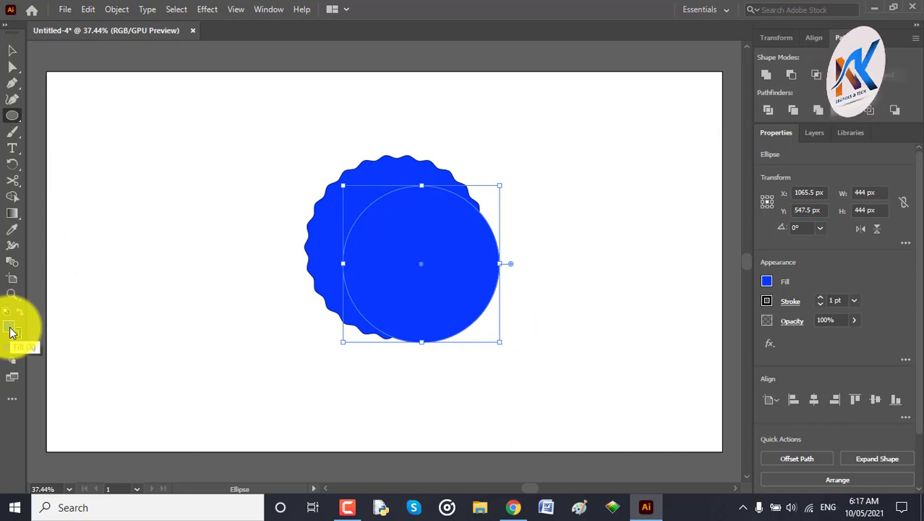
{"action": "double_click", "coordinate": [11, 332]}
{"action": "left_click_drag", "start_coordinate": [293, 138], "coordinate": [466, 286]}
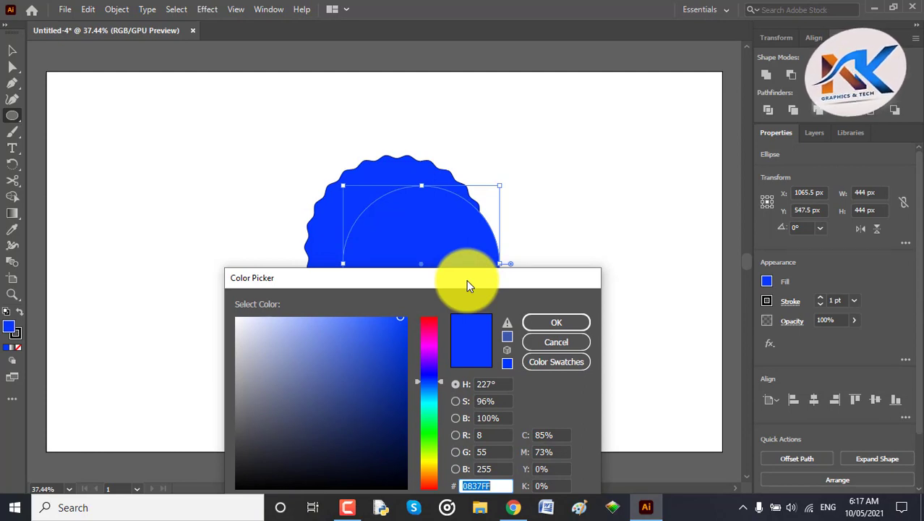
{"action": "left_click_drag", "start_coordinate": [468, 286], "coordinate": [474, 286]}
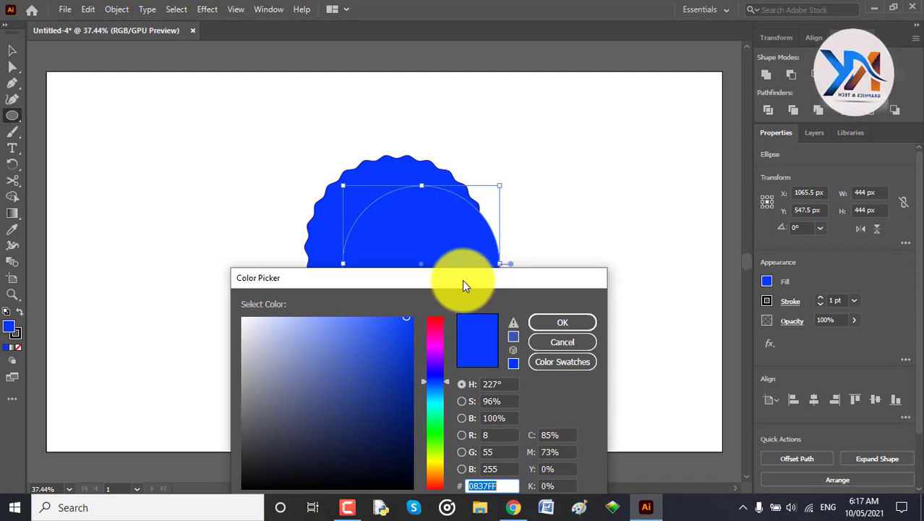
{"action": "left_click", "coordinate": [440, 321]}
{"action": "mouse_move", "coordinate": [416, 337]}
{"action": "left_mouse_down"}
{"action": "mouse_move", "coordinate": [406, 403]}
{"action": "mouse_move", "coordinate": [412, 375]}
{"action": "left_mouse_up"}
{"action": "left_click", "coordinate": [546, 327]}
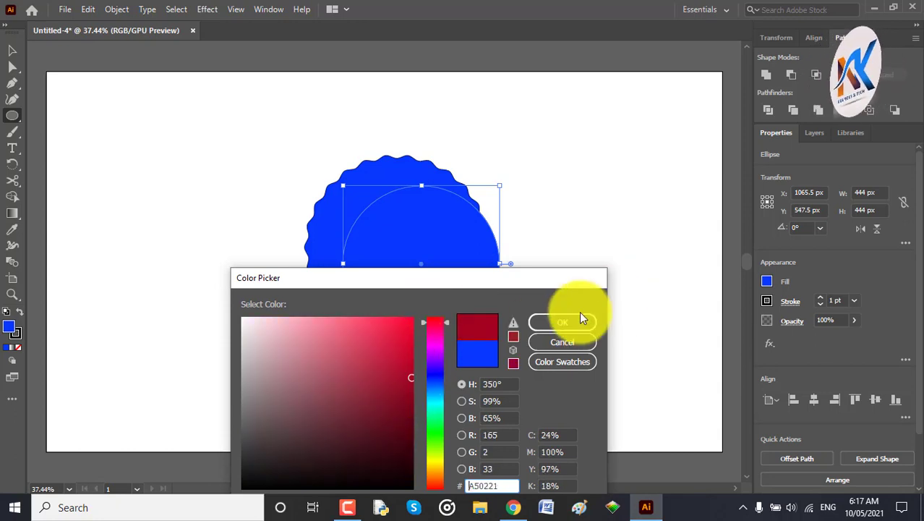
{"action": "left_click", "coordinate": [577, 322]}
{"action": "left_click", "coordinate": [610, 264]}
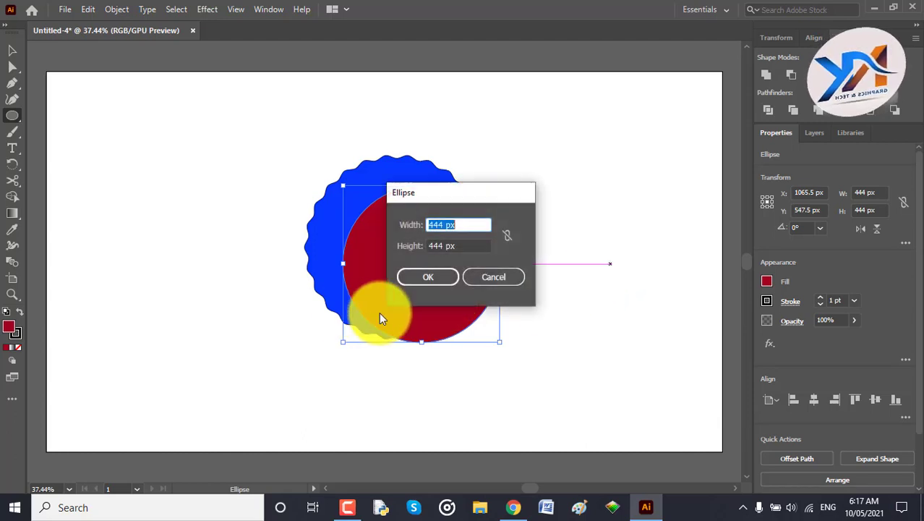
{"action": "left_click", "coordinate": [491, 279]}
{"action": "left_click", "coordinate": [368, 275]}
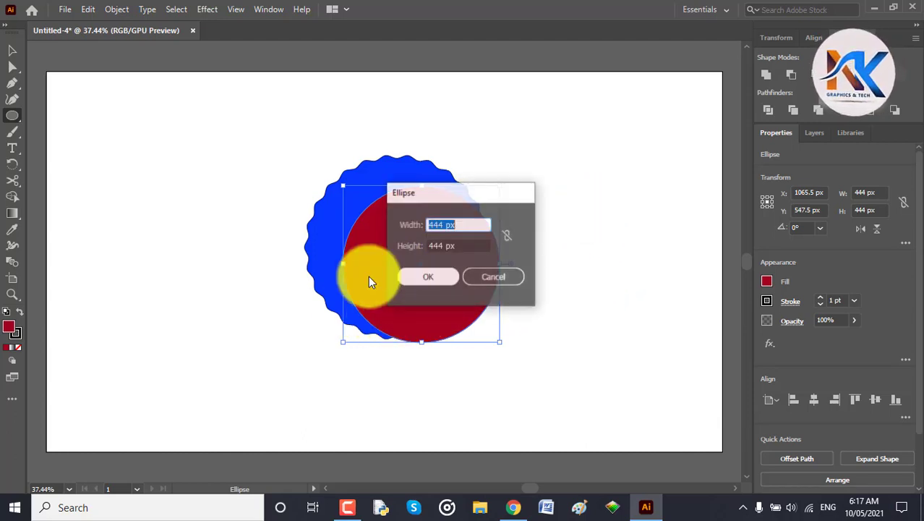
{"action": "left_click", "coordinate": [495, 278]}
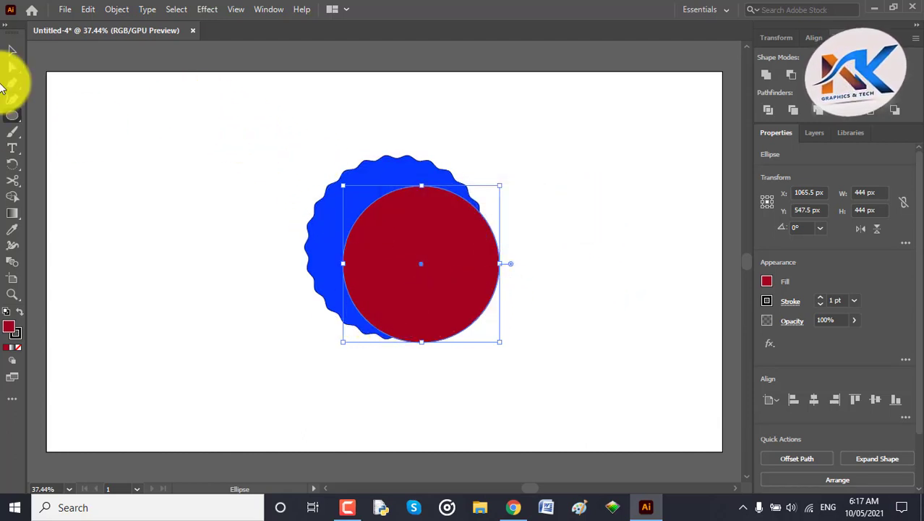
Align the red circle and the scalloped blue shape on their horizontal and vertical centres.
{"action": "left_click", "coordinate": [12, 50]}
{"action": "left_click_drag", "start_coordinate": [256, 119], "coordinate": [488, 323]}
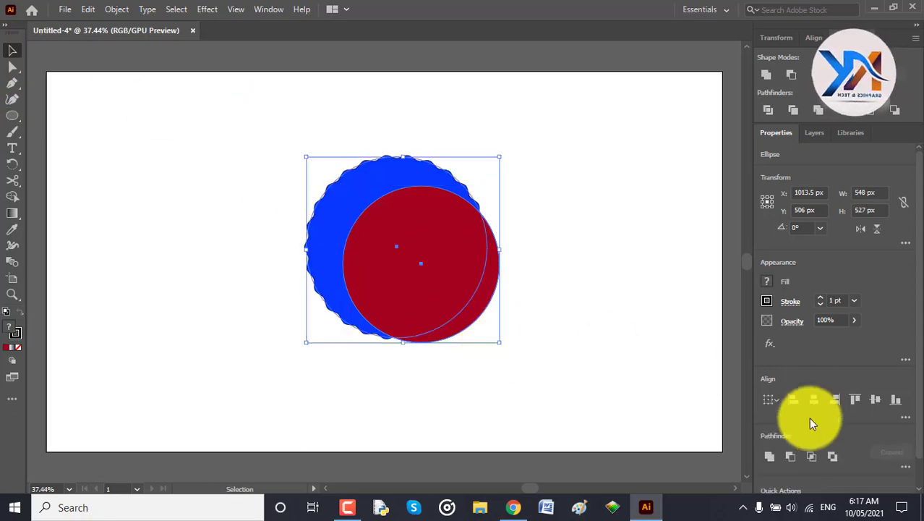
{"action": "left_click", "coordinate": [804, 394]}
{"action": "left_click", "coordinate": [811, 400]}
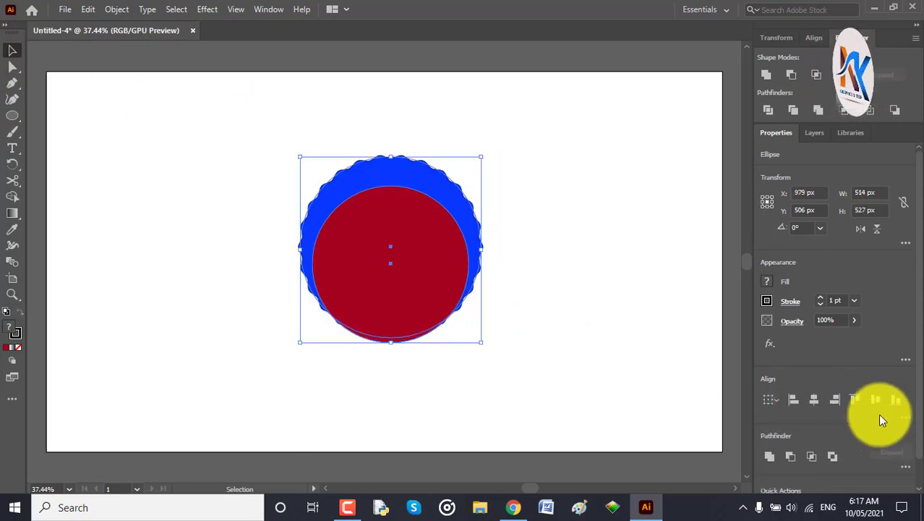
{"action": "left_click", "coordinate": [873, 399]}
{"action": "left_click", "coordinate": [682, 342]}
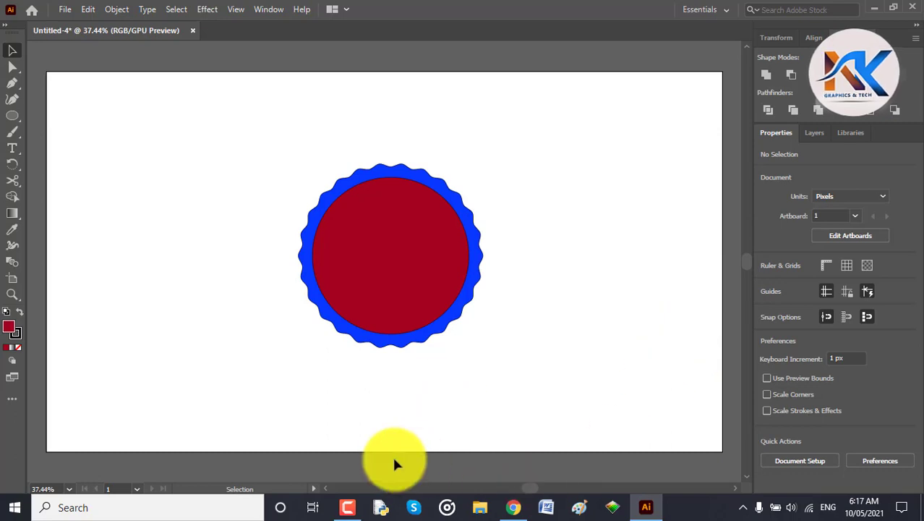
Shrink the red circle proportionally around its centre to about 389 px in diameter.
{"action": "left_click", "coordinate": [407, 262]}
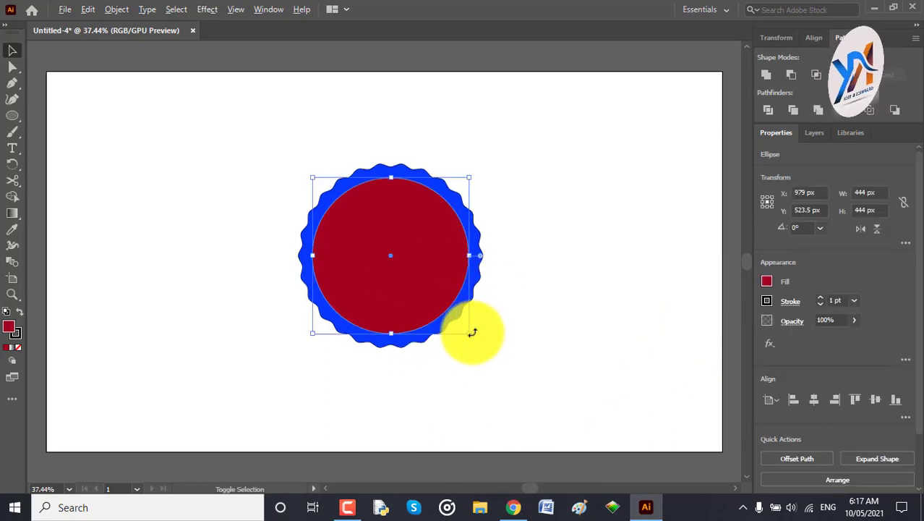
{"action": "left_click_drag", "start_coordinate": [472, 333], "coordinate": [461, 327]}
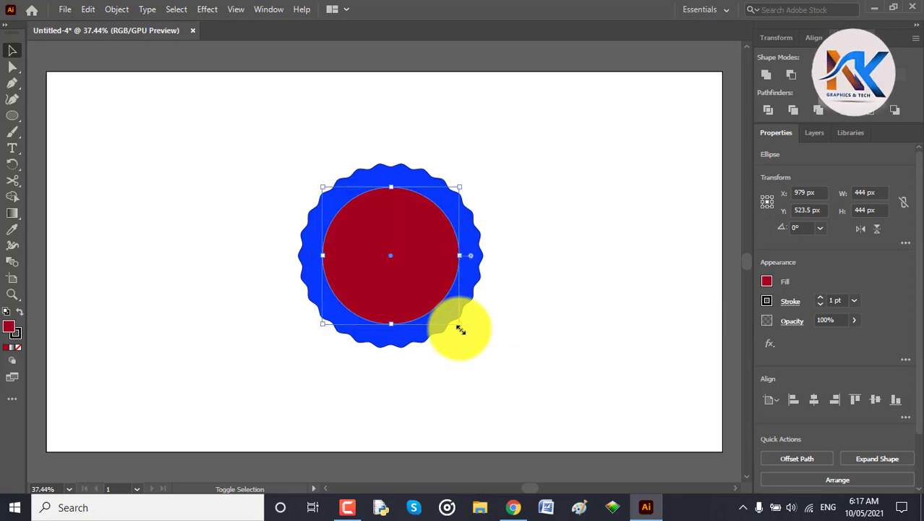
{"action": "left_click", "coordinate": [547, 194]}
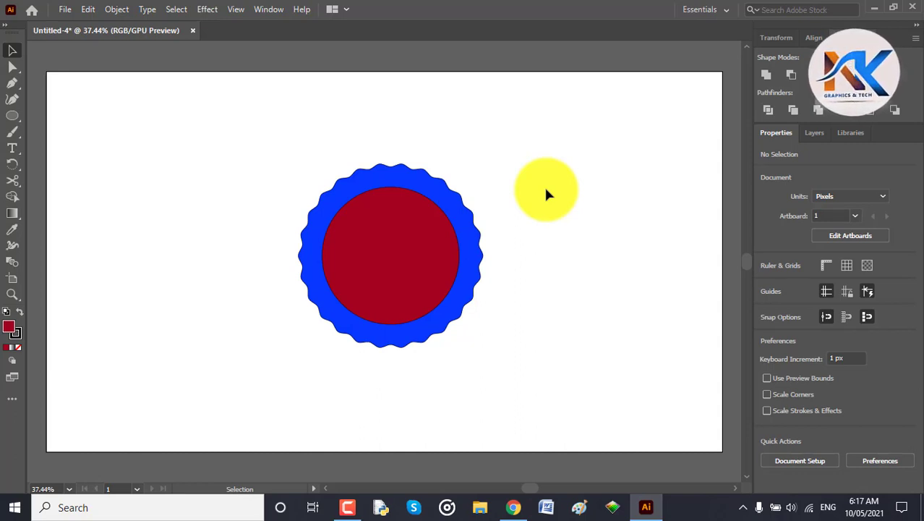
{"action": "key", "text": "F9"}
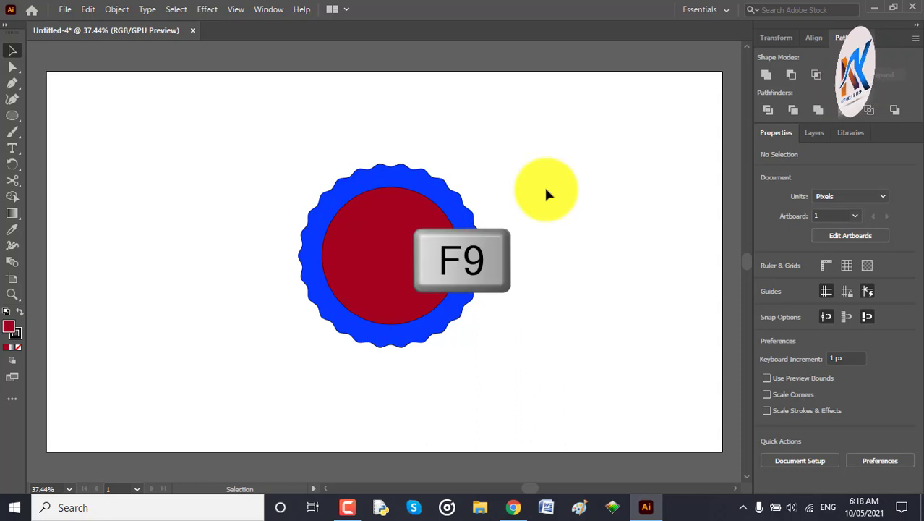
Enlarge the red circle proportionally around its centre to about 466 px in diameter.
{"action": "left_click", "coordinate": [401, 249]}
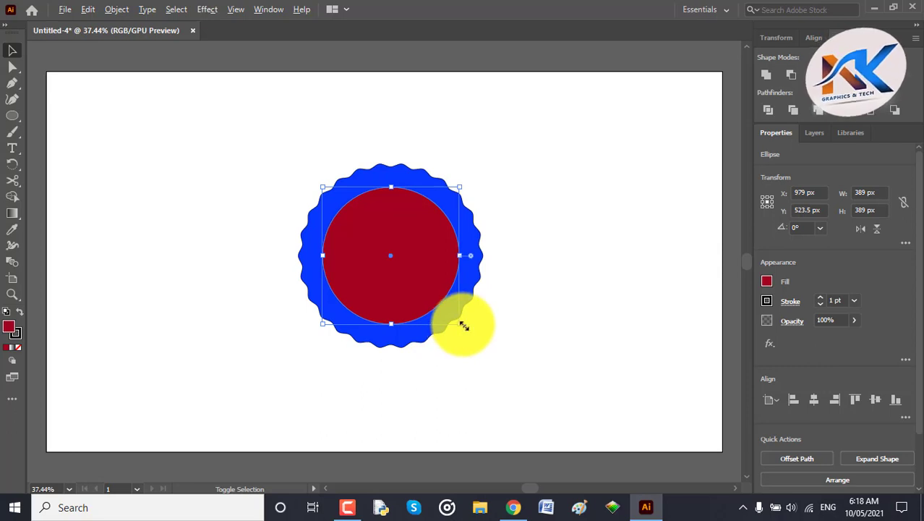
{"action": "left_click_drag", "start_coordinate": [464, 324], "coordinate": [497, 337]}
{"action": "left_click", "coordinate": [123, 189]}
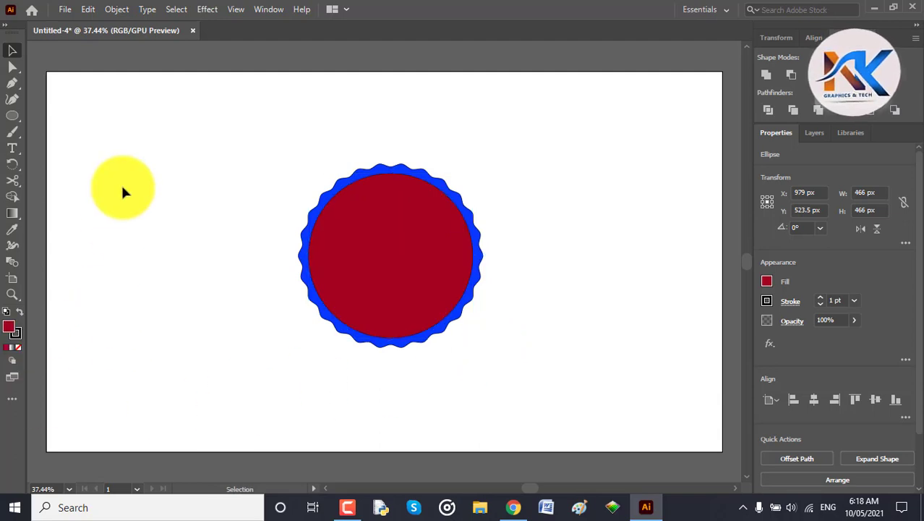
Duplicate the dark red circle in place and shrink the copy proportionally around its centre to about 352 px in diameter.
{"action": "left_click", "coordinate": [449, 226]}
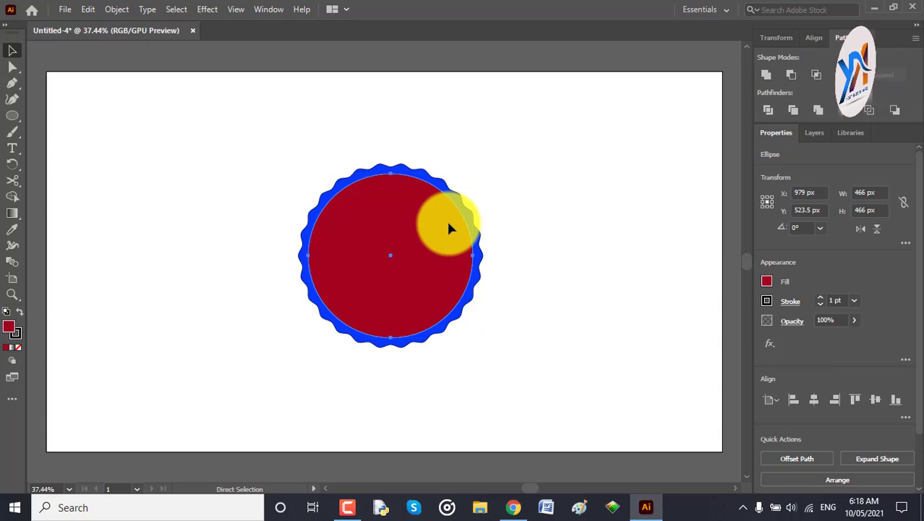
{"action": "key", "text": "ctrl+c"}
{"action": "key", "text": "ctrl+f"}
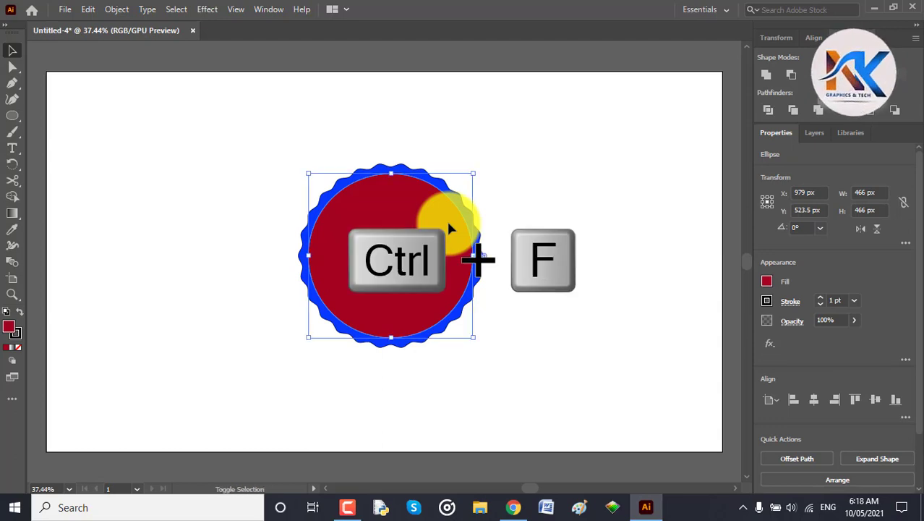
{"action": "left_click_drag", "start_coordinate": [473, 338], "coordinate": [457, 318]}
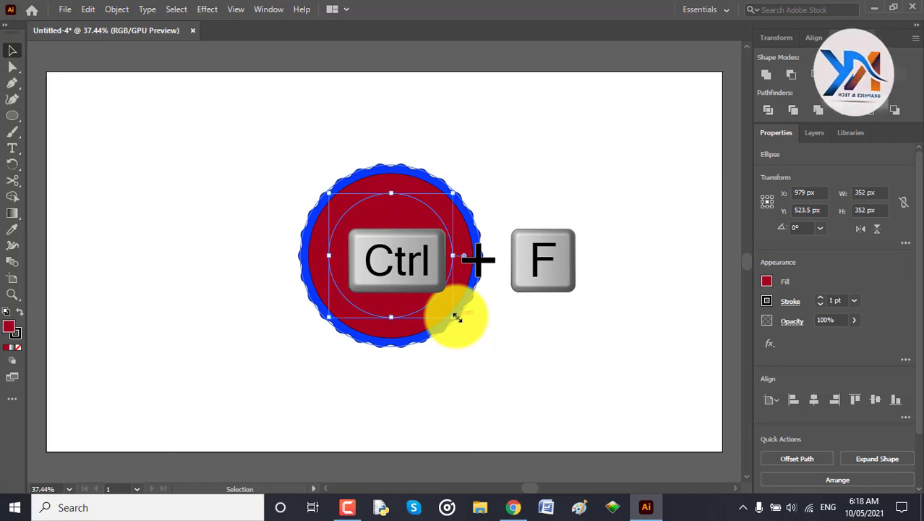
{"action": "left_click", "coordinate": [598, 276]}
{"action": "left_click", "coordinate": [426, 256]}
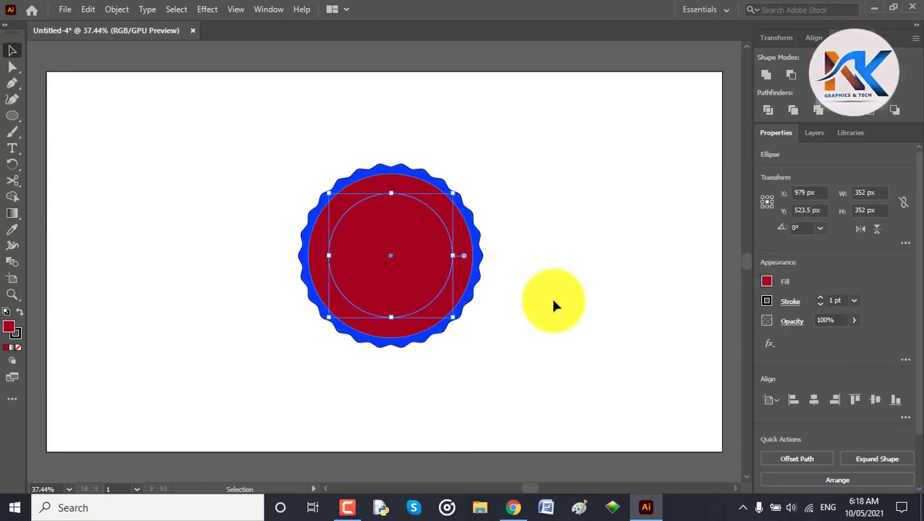
Move the whole badge into the left half of the artboard, centred at about X 547 px, Y 491 px.
{"action": "left_click", "coordinate": [639, 287]}
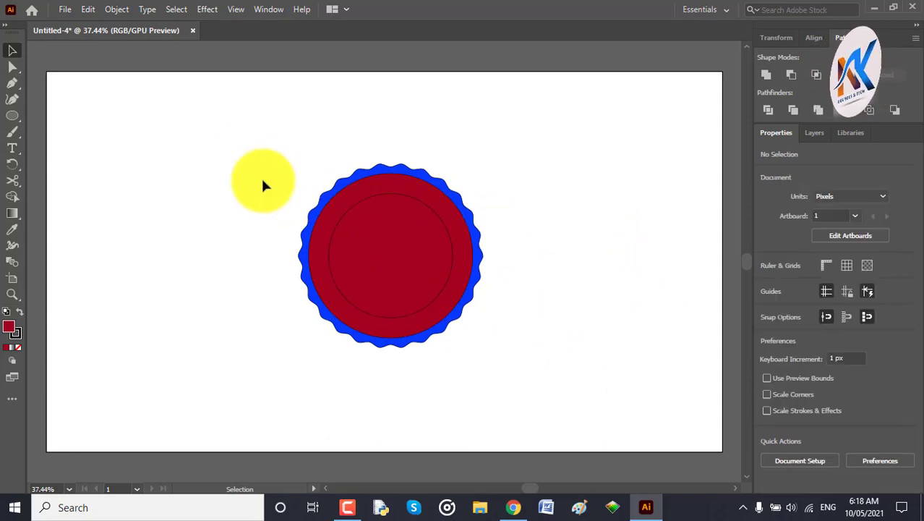
{"action": "left_click_drag", "start_coordinate": [283, 119], "coordinate": [254, 244]}
{"action": "left_click", "coordinate": [480, 252]}
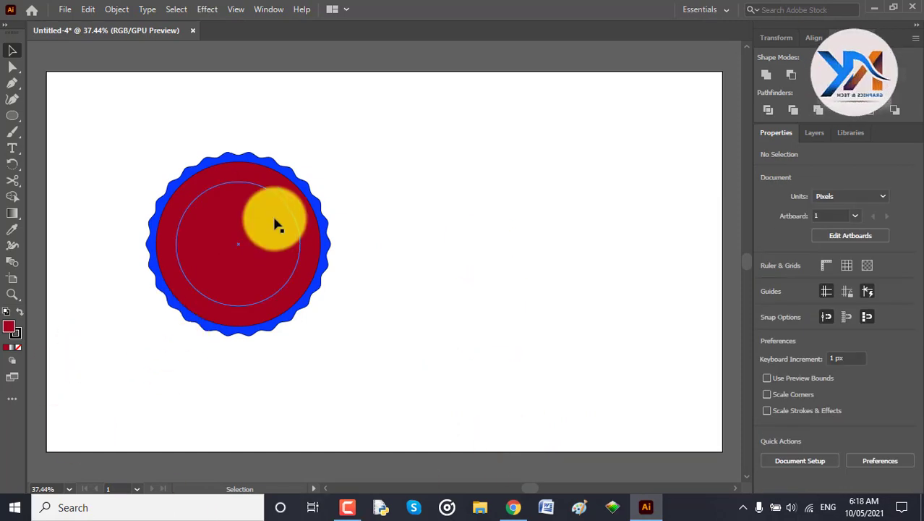
Fill the inner circle with white (FFFFFF).
{"action": "left_click", "coordinate": [274, 220]}
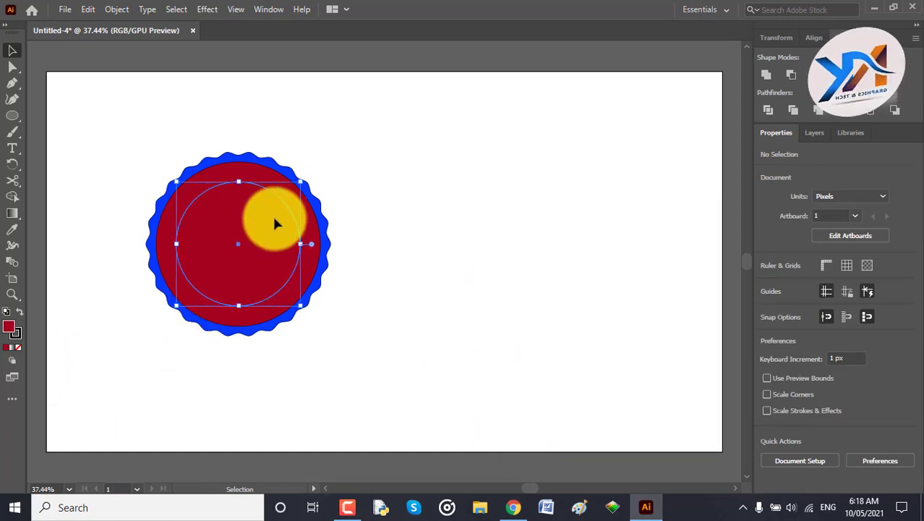
{"action": "double_click", "coordinate": [8, 329]}
{"action": "left_click", "coordinate": [241, 311]}
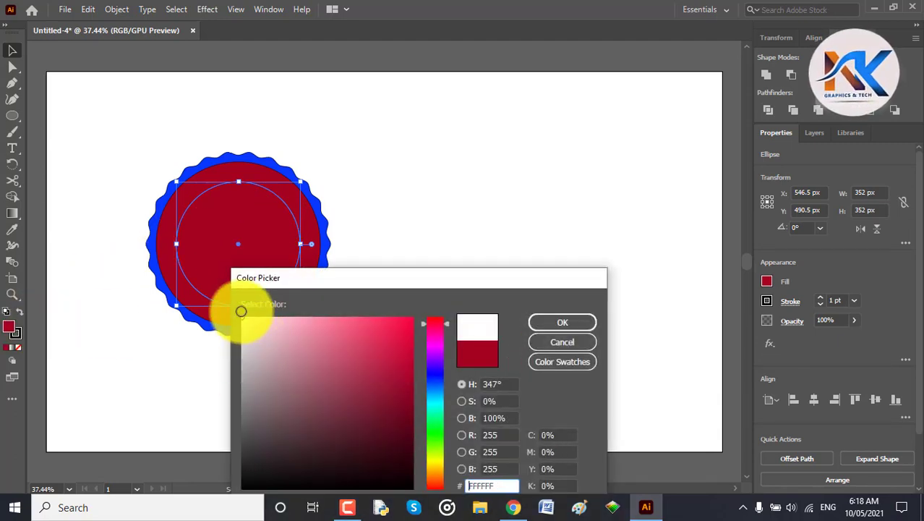
{"action": "left_click", "coordinate": [553, 321]}
{"action": "left_click", "coordinate": [510, 211]}
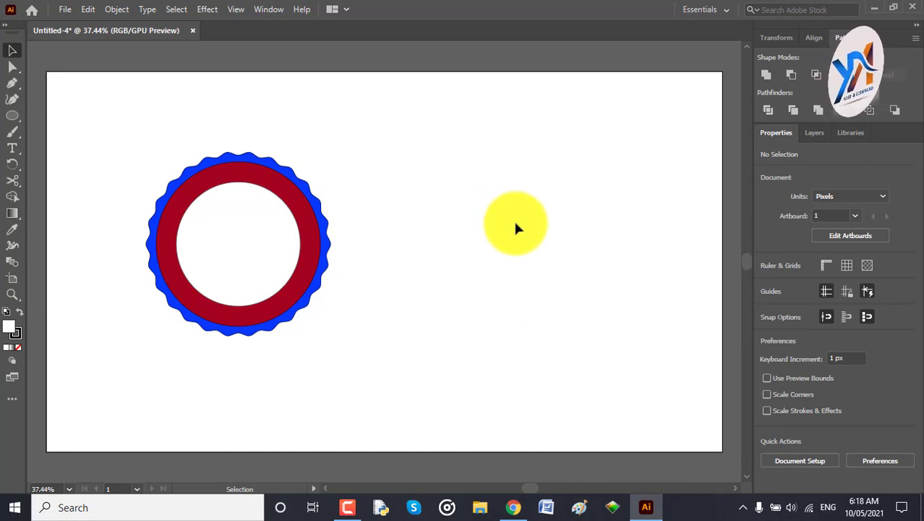
Draw a narrow vertical ellipse about 40 px wide and 350 px high across the middle of the white circle.
{"action": "left_click", "coordinate": [10, 120]}
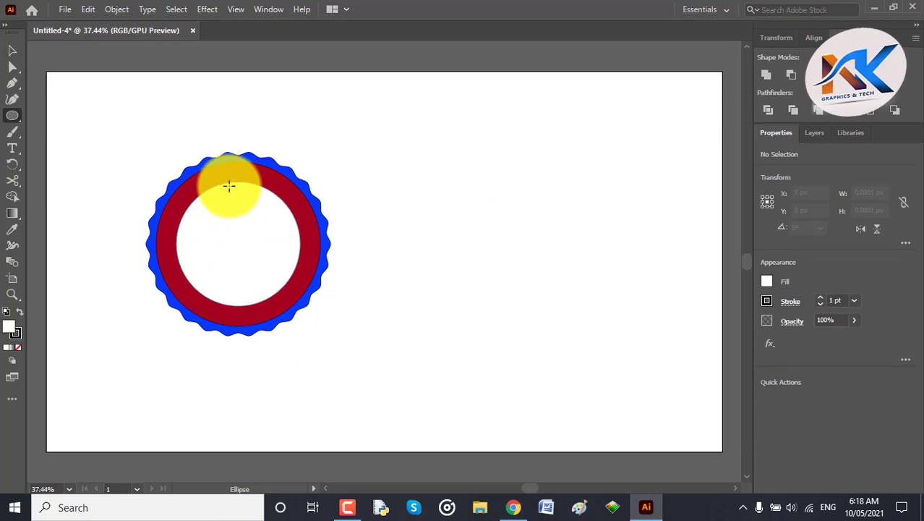
{"action": "left_click_drag", "start_coordinate": [227, 190], "coordinate": [243, 309]}
{"action": "left_click", "coordinate": [11, 52]}
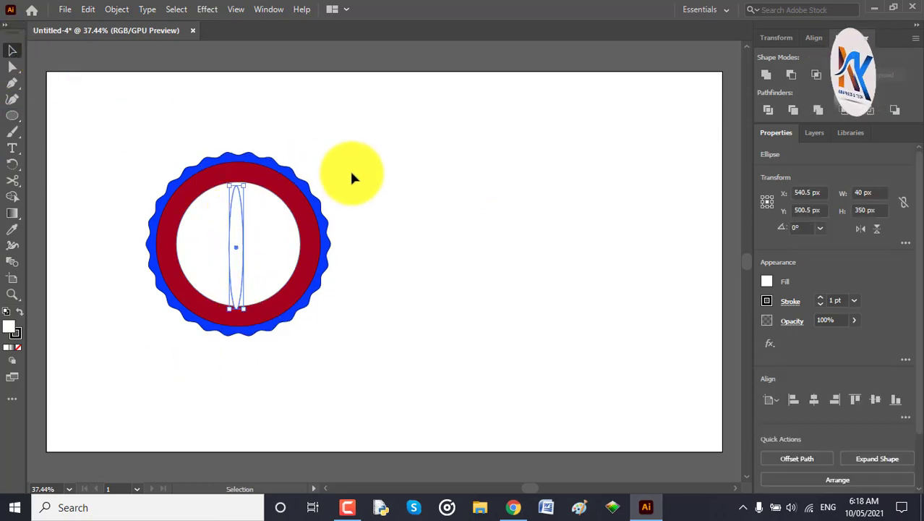
Align the narrow ellipse and all the badge shapes on their horizontal and vertical centres.
{"action": "left_click", "coordinate": [350, 174]}
{"action": "left_click_drag", "start_coordinate": [110, 139], "coordinate": [396, 376]}
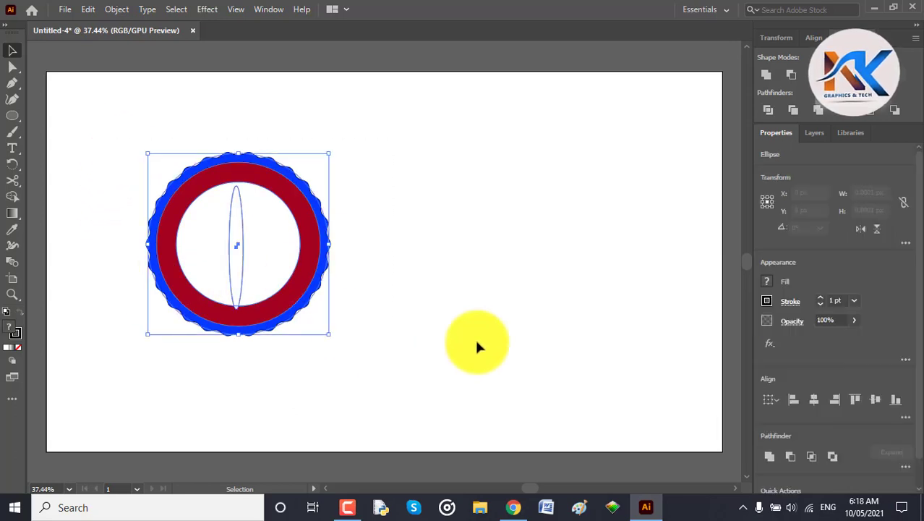
{"action": "left_click", "coordinate": [875, 400]}
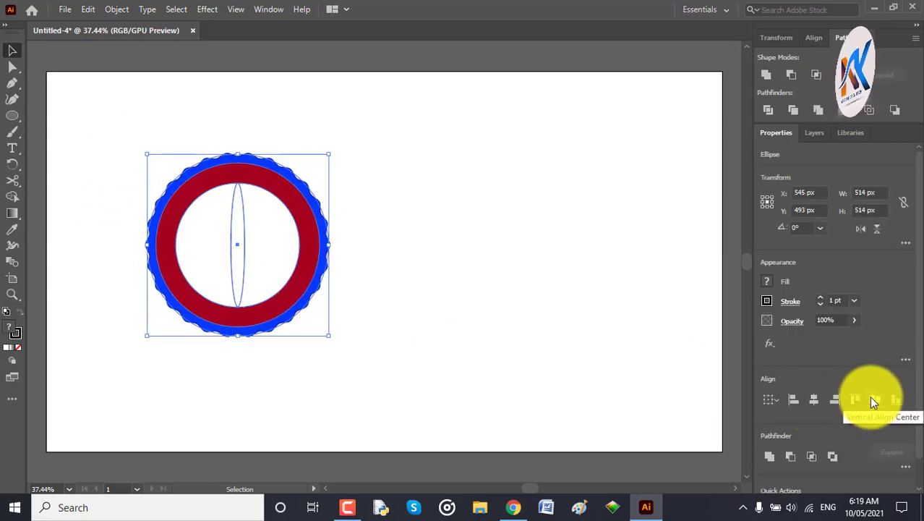
{"action": "left_click", "coordinate": [562, 289]}
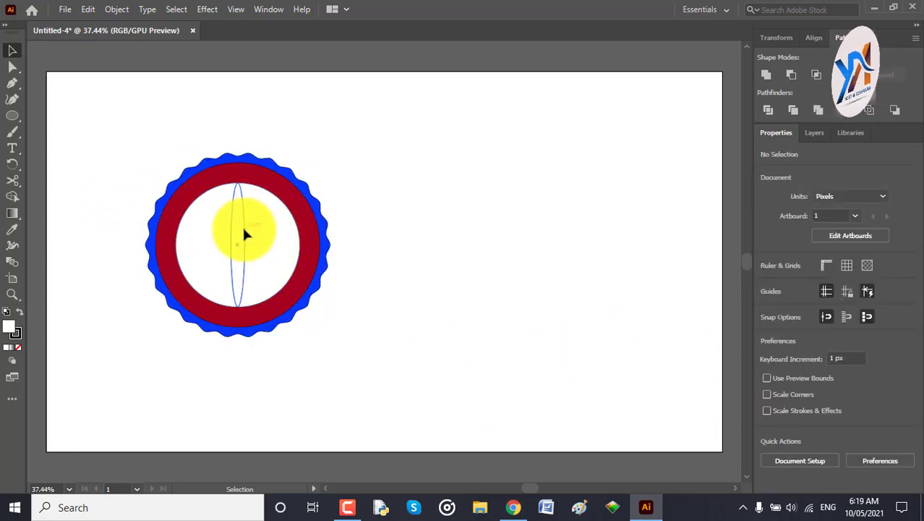
Create a copy of the narrow ellipse rotated by 6° around its centre.
{"action": "left_click", "coordinate": [244, 234]}
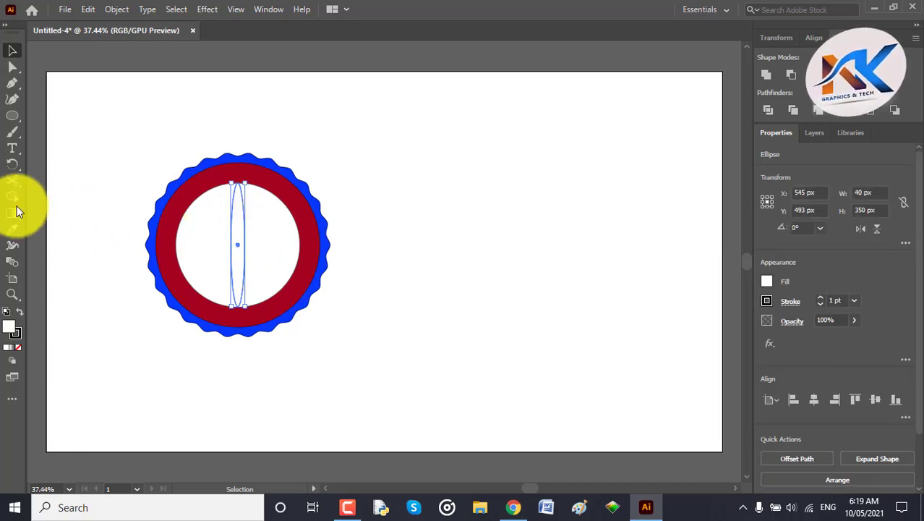
{"action": "left_click", "coordinate": [11, 166]}
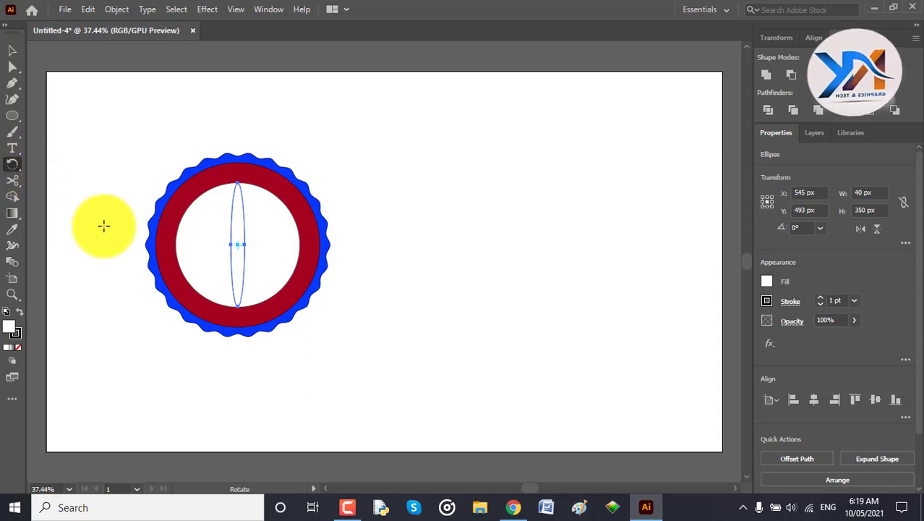
{"action": "double_click", "coordinate": [13, 166]}
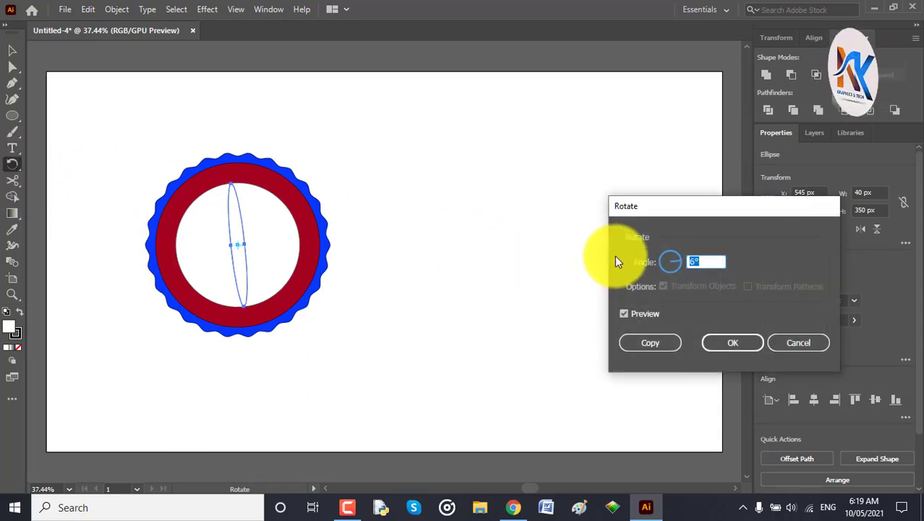
{"action": "left_click", "coordinate": [654, 343]}
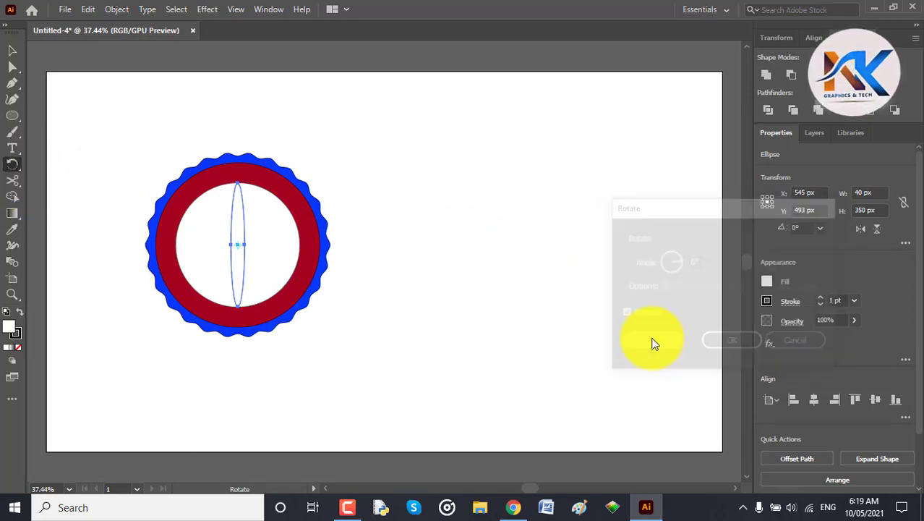
{"action": "left_click", "coordinate": [12, 50]}
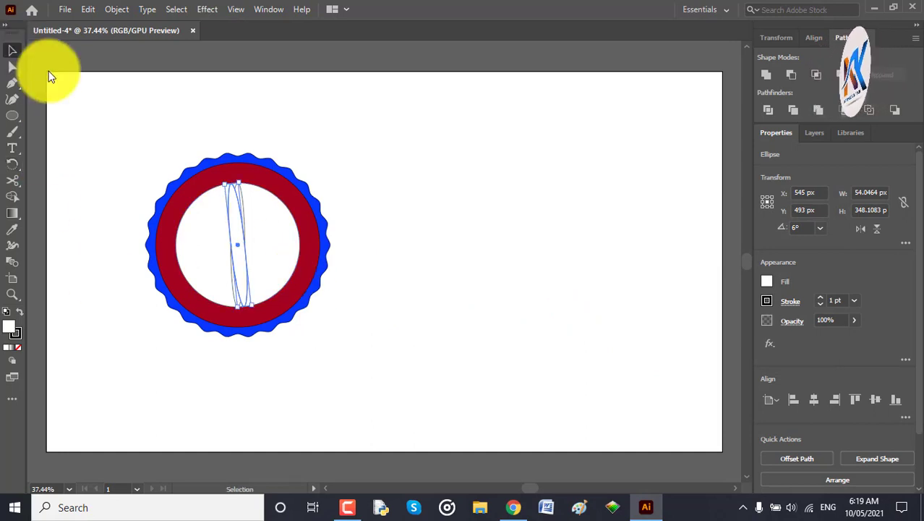
{"action": "left_click", "coordinate": [205, 221]}
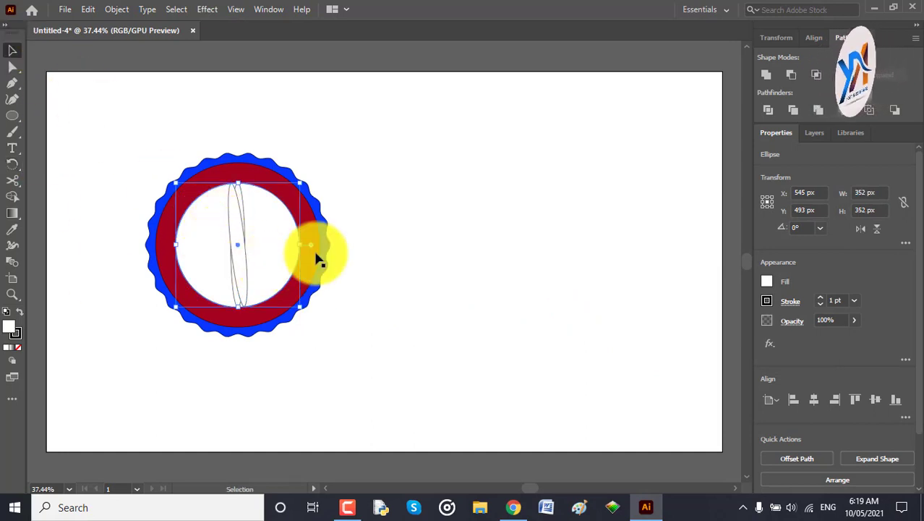
{"action": "left_click", "coordinate": [547, 249]}
{"action": "left_click_drag", "start_coordinate": [221, 199], "coordinate": [274, 290]}
{"action": "key", "text": "ctrl+z"}
{"action": "key", "text": "ctrl+z"}
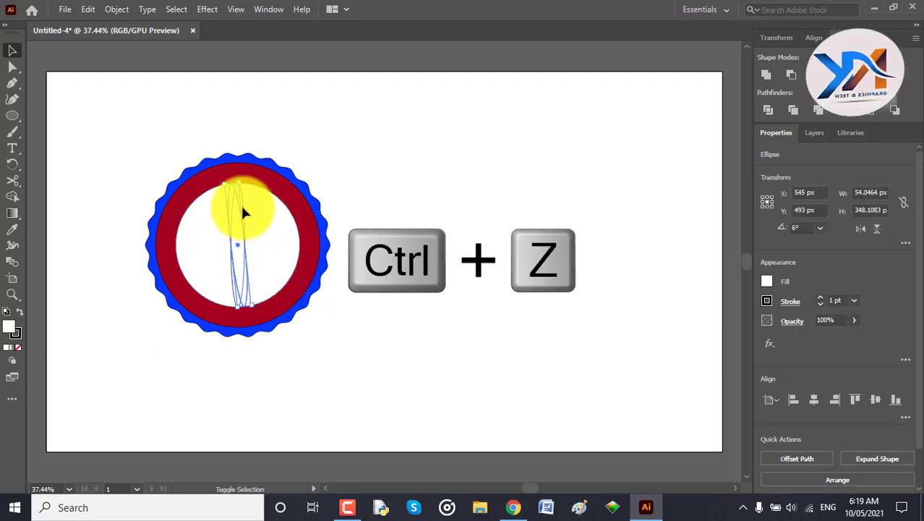
Select both narrow ellipses and repeat the 6° rotated copy until the ellipses form a full rosette inside the white circle.
{"action": "key", "text": "ctrl+z"}
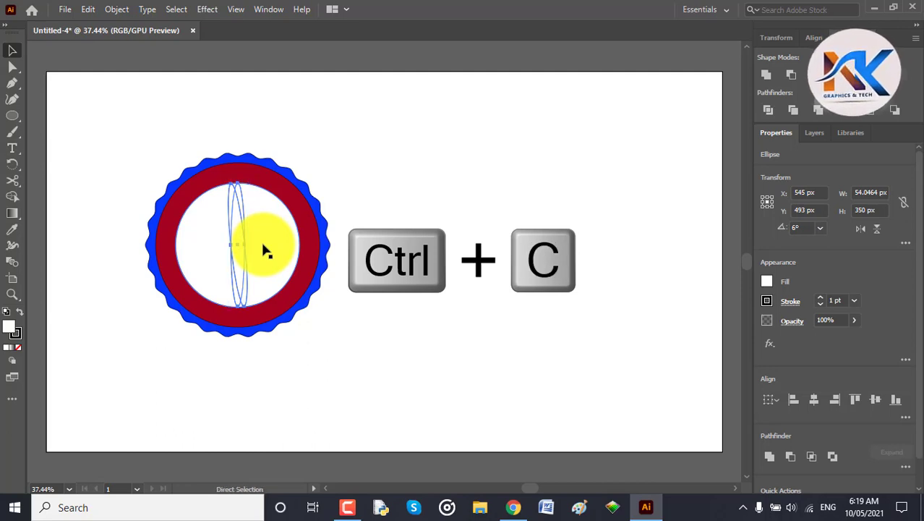
{"action": "key", "text": "ctrl+d"}
{"action": "key", "text": "ctrl+d"}
{"action": "key", "text": "ctrl+d"}
{"action": "key", "text": "ctrl+d"}
{"action": "key", "text": "ctrl+d"}
{"action": "key", "text": "ctrl+d"}
{"action": "key", "text": "ctrl+d"}
{"action": "key", "text": "ctrl+d"}
{"action": "key", "text": "ctrl+d"}
{"action": "key", "text": "ctrl+d"}
{"action": "key", "text": "ctrl+d"}
{"action": "key", "text": "ctrl+d"}
{"action": "key", "text": "ctrl+d"}
{"action": "key", "text": "ctrl+d"}
{"action": "key", "text": "ctrl+d"}
{"action": "key", "text": "ctrl+d"}
{"action": "key", "text": "ctrl+d"}
{"action": "key", "text": "ctrl+d"}
{"action": "key", "text": "ctrl+d"}
{"action": "key", "text": "ctrl+d"}
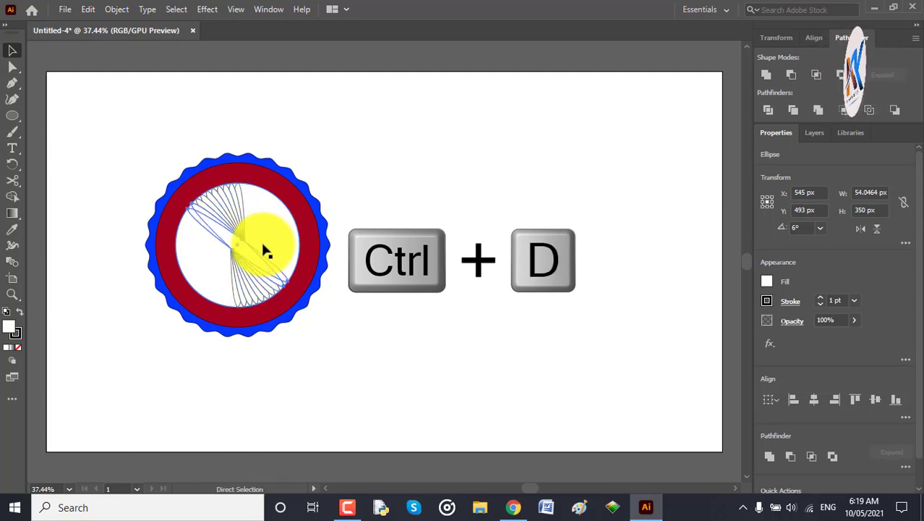
{"action": "key", "text": "ctrl+d"}
{"action": "key", "text": "ctrl+d"}
{"action": "key", "text": "ctrl+d"}
{"action": "key", "text": "ctrl+d"}
{"action": "key", "text": "ctrl+d"}
{"action": "key", "text": "ctrl+d"}
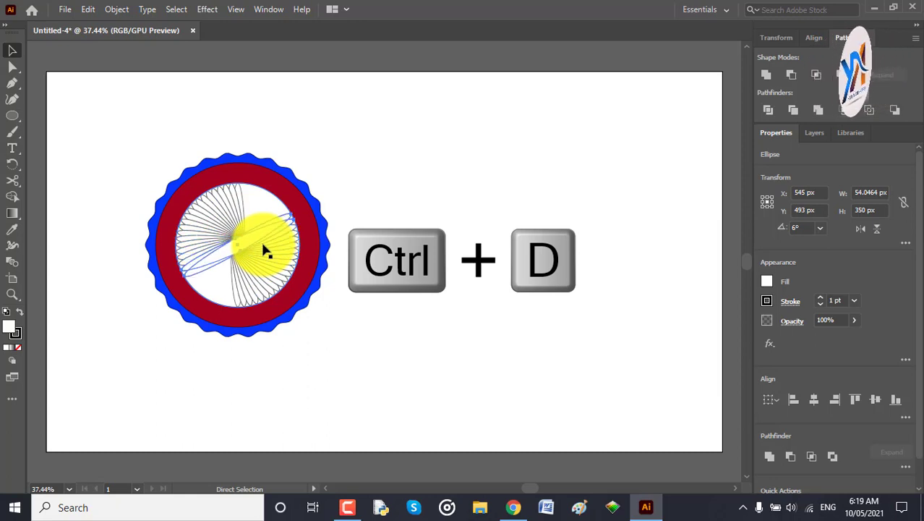
{"action": "key", "text": "ctrl+d"}
{"action": "key", "text": "ctrl+d"}
{"action": "key", "text": "ctrl+d"}
{"action": "key", "text": "ctrl+d"}
{"action": "key", "text": "ctrl+d"}
{"action": "key", "text": "ctrl+d"}
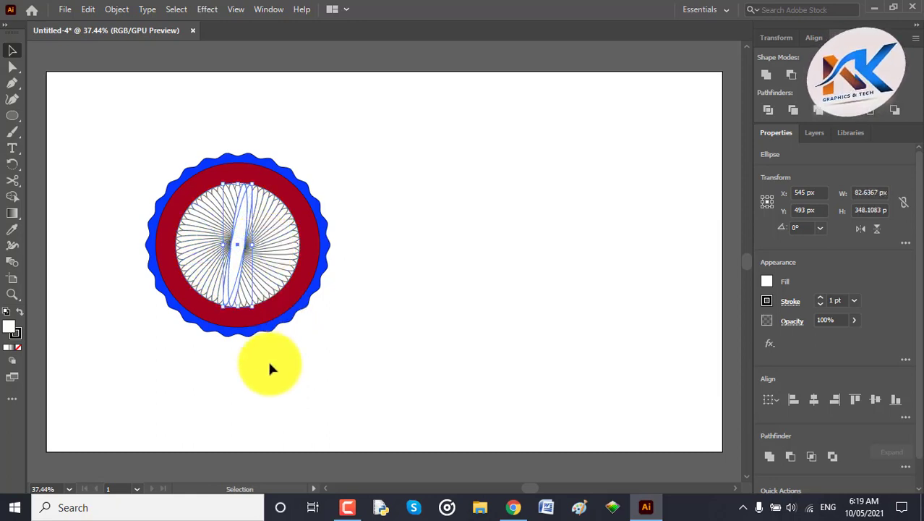
{"action": "left_click", "coordinate": [471, 175]}
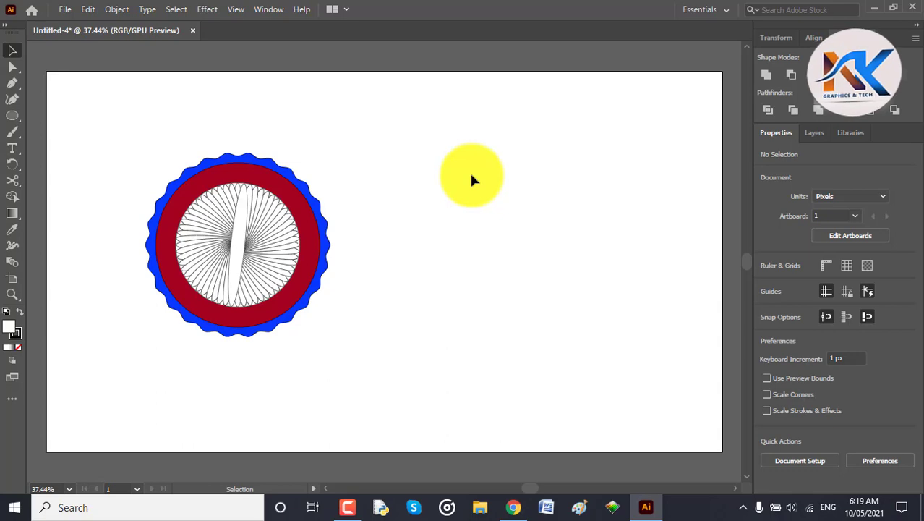
Draw a circle about 297 px in diameter beside the badge and fill it with light grey (C1BCBD).
{"action": "left_click", "coordinate": [13, 117]}
{"action": "left_click_drag", "start_coordinate": [390, 194], "coordinate": [496, 299]}
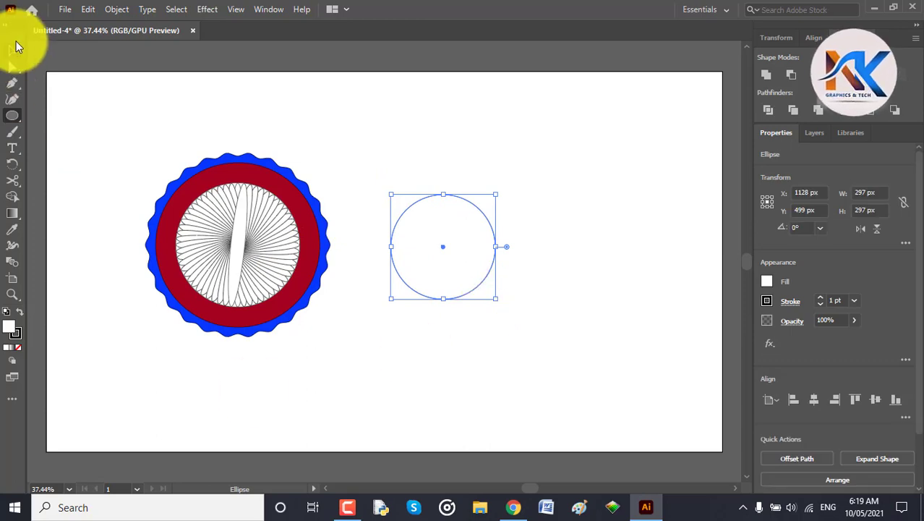
{"action": "left_click", "coordinate": [14, 51]}
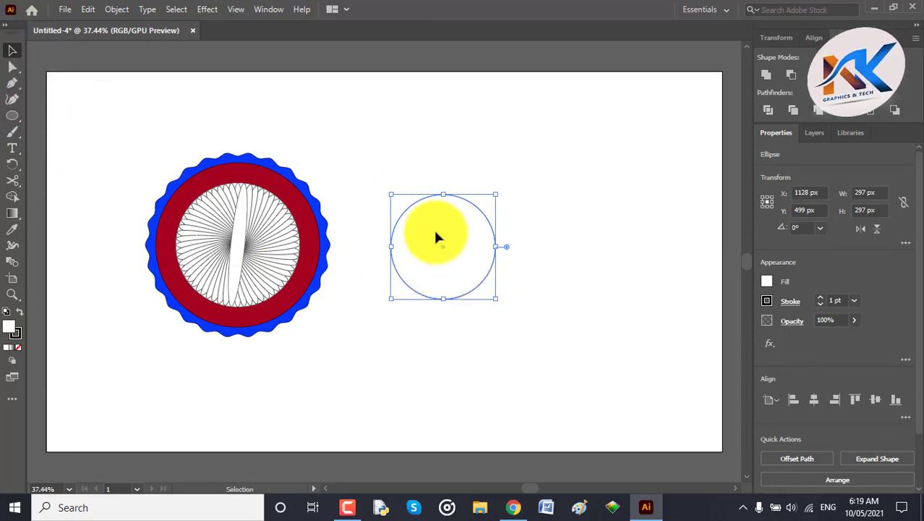
{"action": "double_click", "coordinate": [13, 332]}
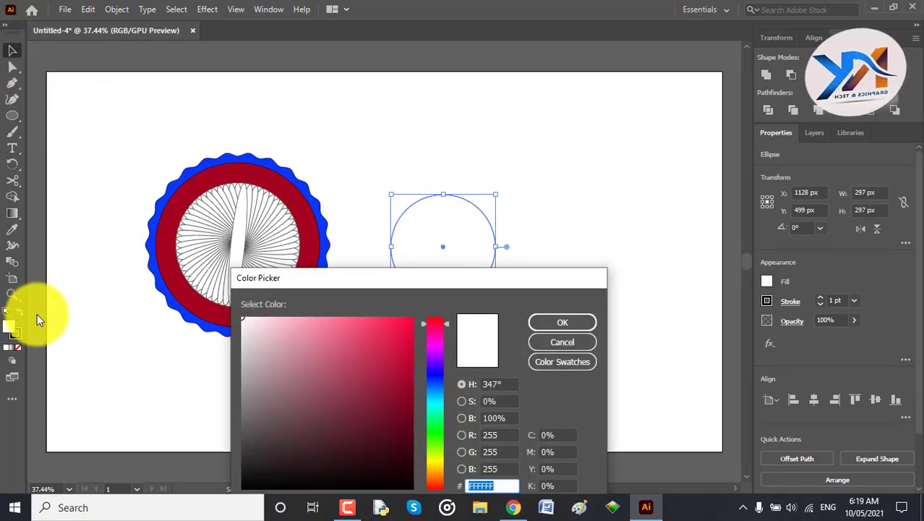
{"action": "left_click", "coordinate": [247, 358]}
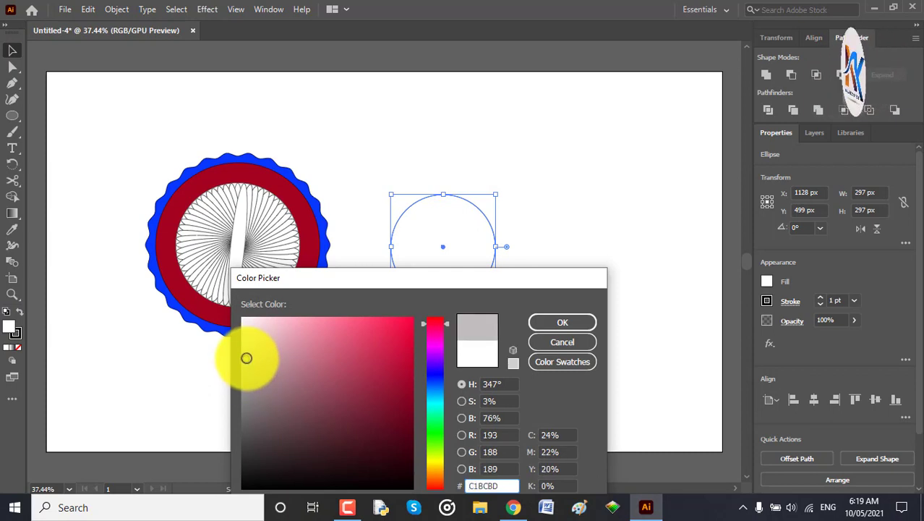
{"action": "left_click", "coordinate": [562, 322]}
{"action": "left_click", "coordinate": [601, 232]}
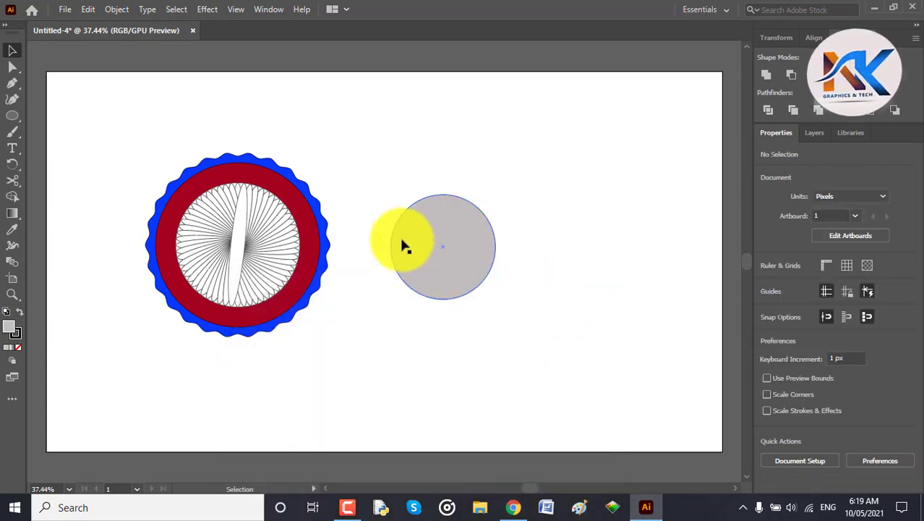
Align the grey circle and all the badge shapes on their horizontal and vertical centres.
{"action": "left_click_drag", "start_coordinate": [124, 113], "coordinate": [588, 370]}
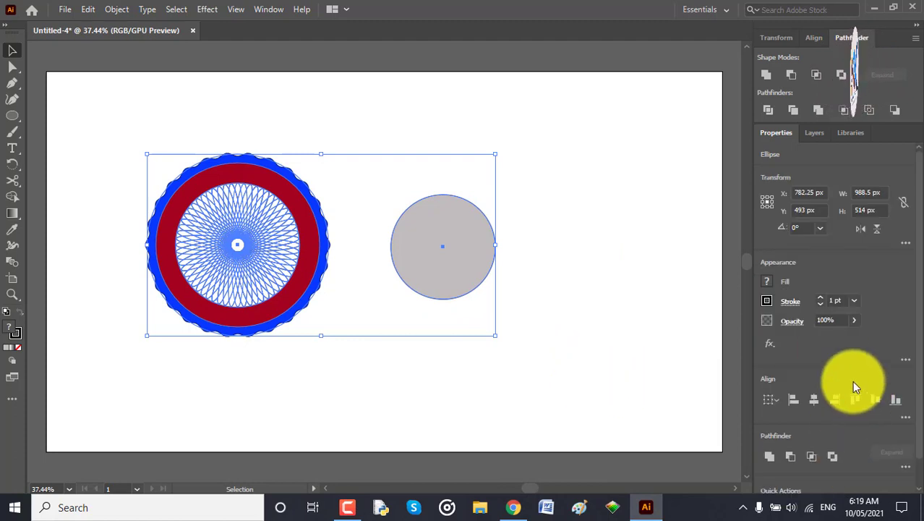
{"action": "left_click", "coordinate": [810, 405]}
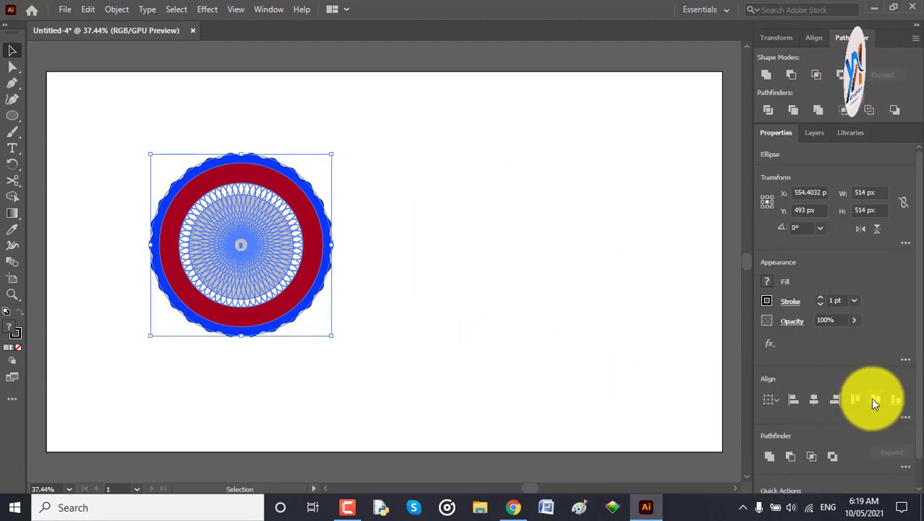
{"action": "left_click", "coordinate": [872, 399]}
{"action": "left_click", "coordinate": [614, 307]}
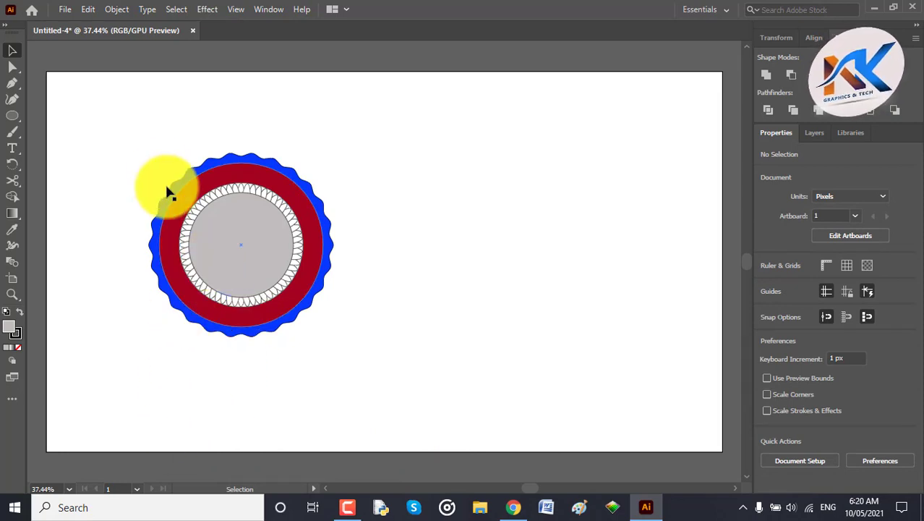
Select all the badge shapes, fit the artboard in view, and move the badge to about X 960, Y 536 px.
{"action": "left_click_drag", "start_coordinate": [142, 152], "coordinate": [376, 344]}
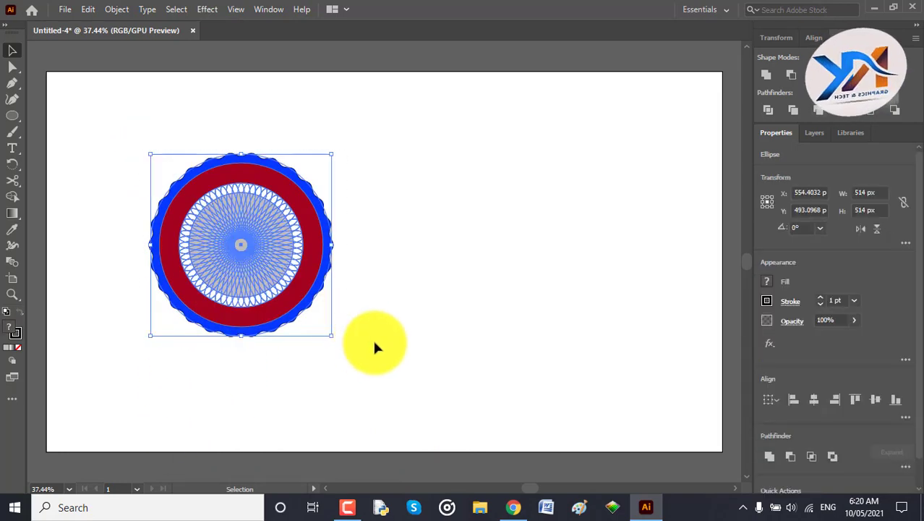
{"action": "left_click", "coordinate": [469, 344]}
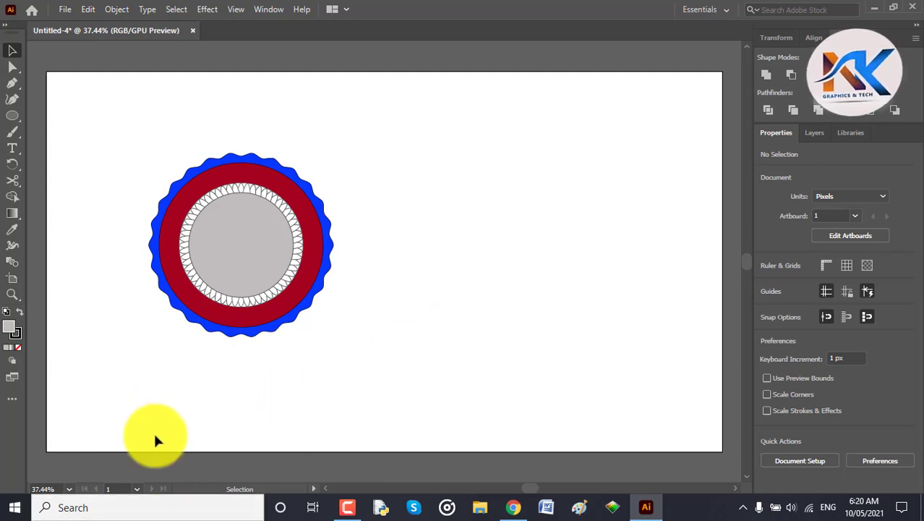
{"action": "left_click_drag", "start_coordinate": [169, 190], "coordinate": [318, 323]}
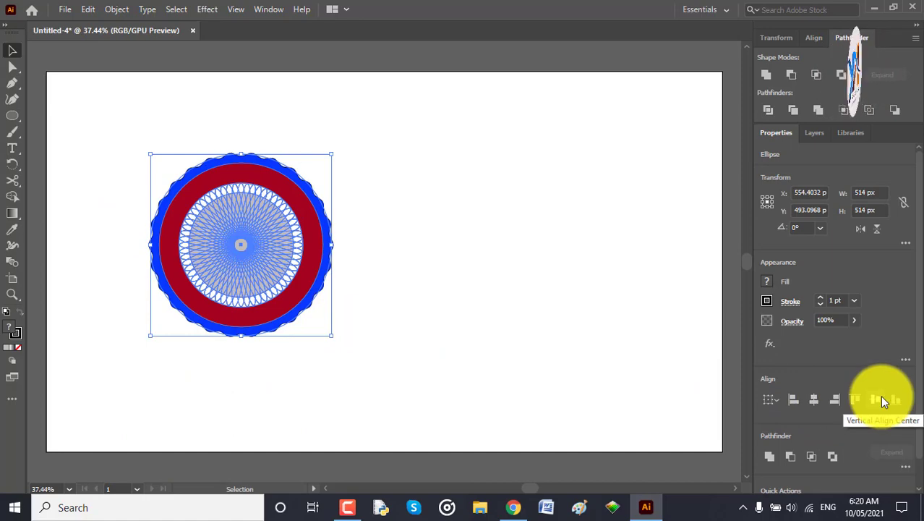
{"action": "key", "text": "ctrl+0"}
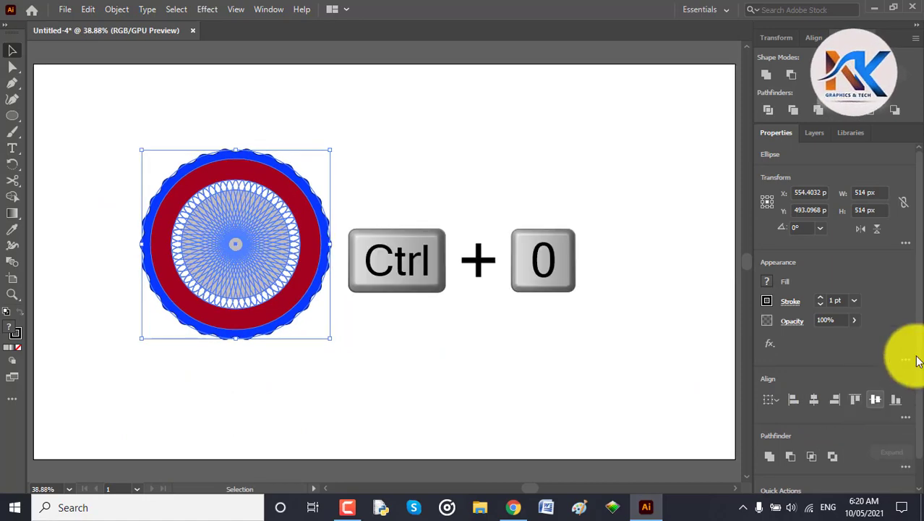
{"action": "left_click_drag", "start_coordinate": [129, 144], "coordinate": [351, 365]}
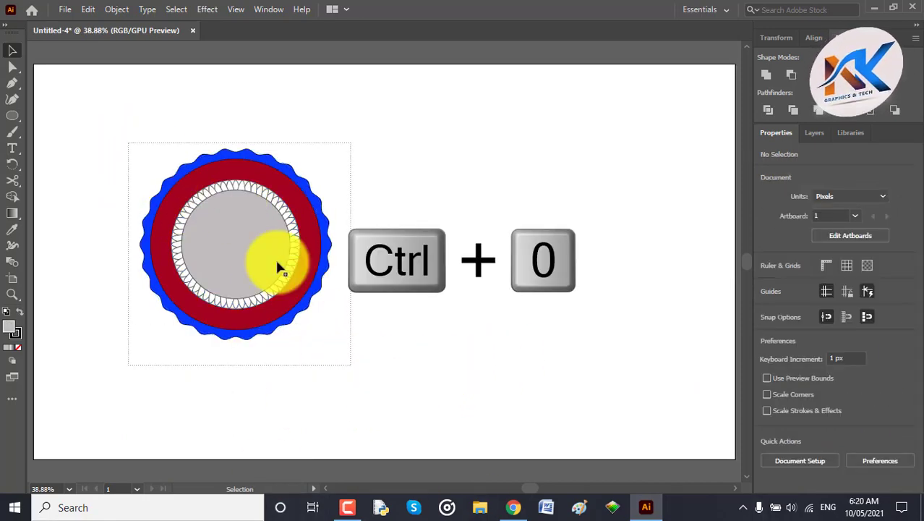
{"action": "left_click_drag", "start_coordinate": [239, 236], "coordinate": [387, 252]}
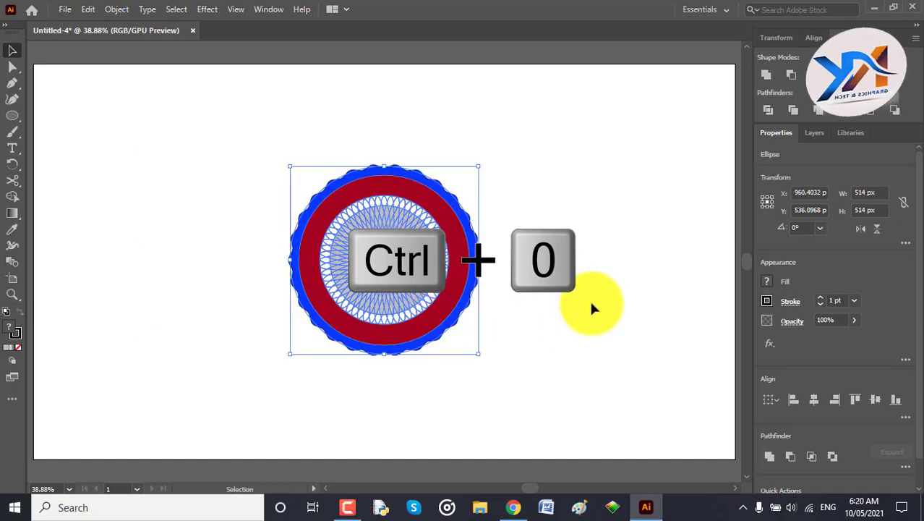
{"action": "left_click", "coordinate": [589, 298]}
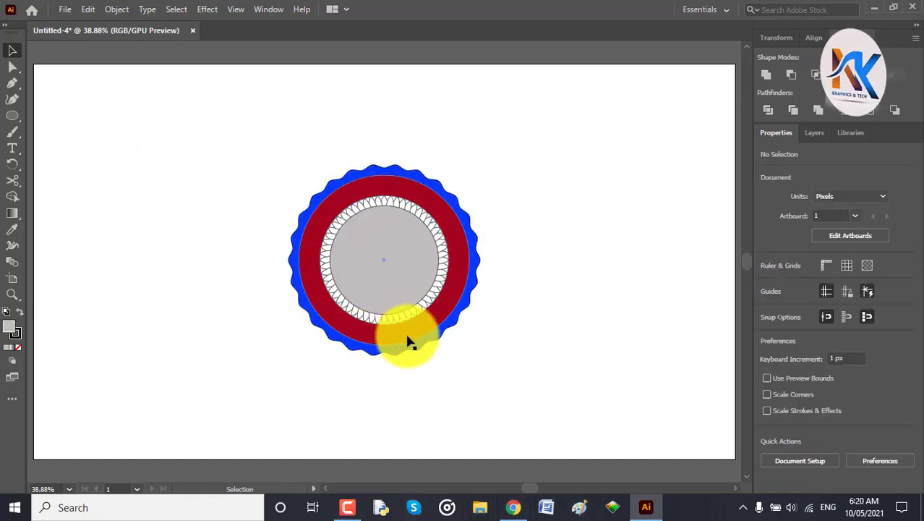
Open the kisspng bald eagle logo cartoon image from the Downloads folder.
{"action": "key", "text": "ctrl+0"}
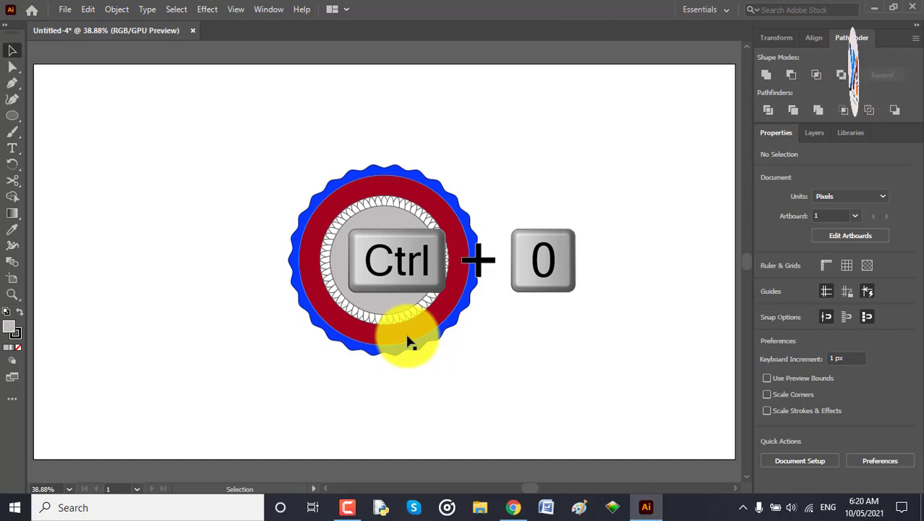
{"action": "key", "text": "ctrl+o"}
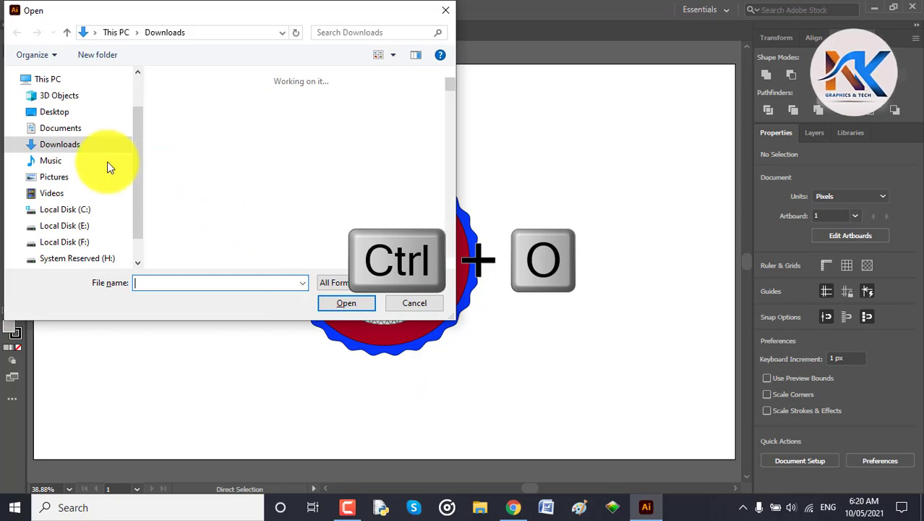
{"action": "scroll", "coordinate": [342, 173], "scroll_direction": "down", "scroll_amount": 3}
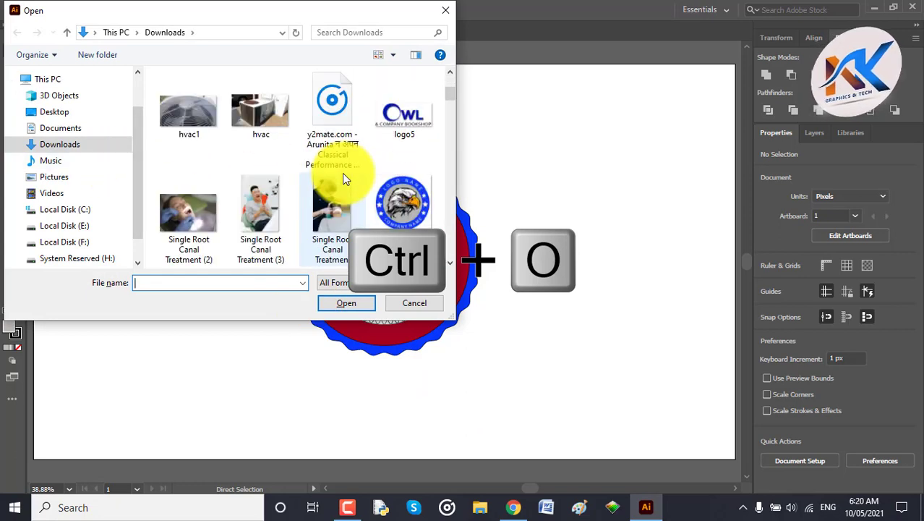
{"action": "scroll", "coordinate": [370, 210], "scroll_direction": "down", "scroll_amount": 6}
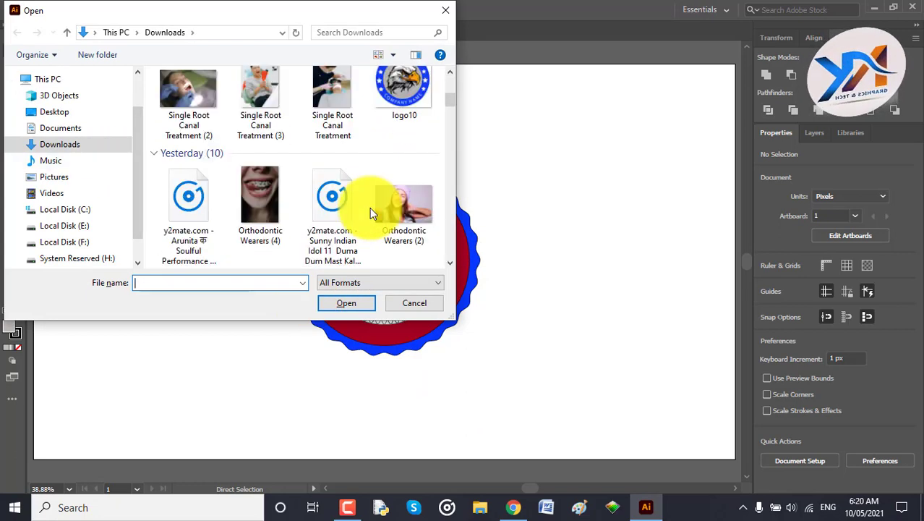
{"action": "scroll", "coordinate": [370, 208], "scroll_direction": "up", "scroll_amount": 1}
{"action": "scroll", "coordinate": [369, 208], "scroll_direction": "down", "scroll_amount": 2}
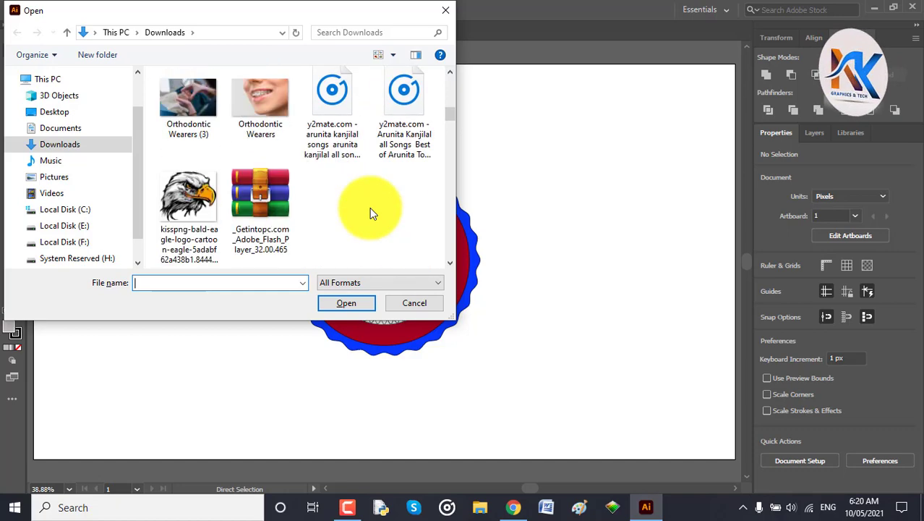
{"action": "double_click", "coordinate": [194, 214]}
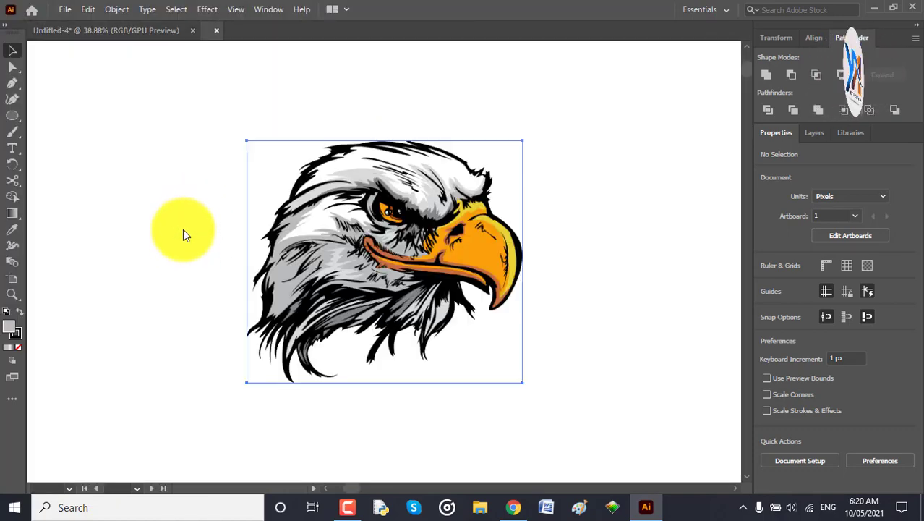
Bring the eagle image into the badge document, placed in the artboard's upper-left area, and close the image's own document.
{"action": "left_click_drag", "start_coordinate": [348, 29], "coordinate": [431, 236]}
{"action": "left_click_drag", "start_coordinate": [528, 330], "coordinate": [99, 135]}
{"action": "left_click_drag", "start_coordinate": [857, 136], "coordinate": [768, 148]}
{"action": "left_click", "coordinate": [765, 142]}
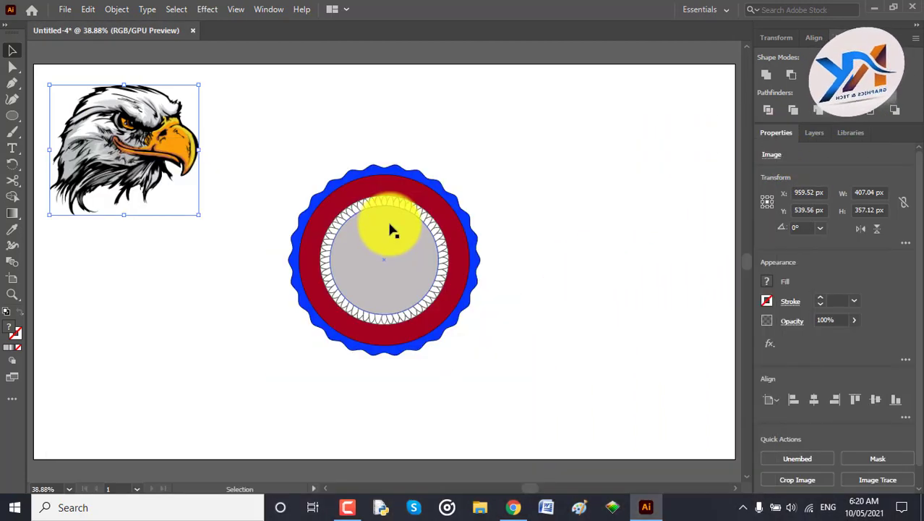
Move the eagle image onto the grey circle and scale it down to about 243 × 197 px so it fits inside.
{"action": "left_click_drag", "start_coordinate": [153, 143], "coordinate": [405, 227]}
{"action": "left_click_drag", "start_coordinate": [458, 296], "coordinate": [424, 259]}
{"action": "left_click_drag", "start_coordinate": [381, 212], "coordinate": [383, 253]}
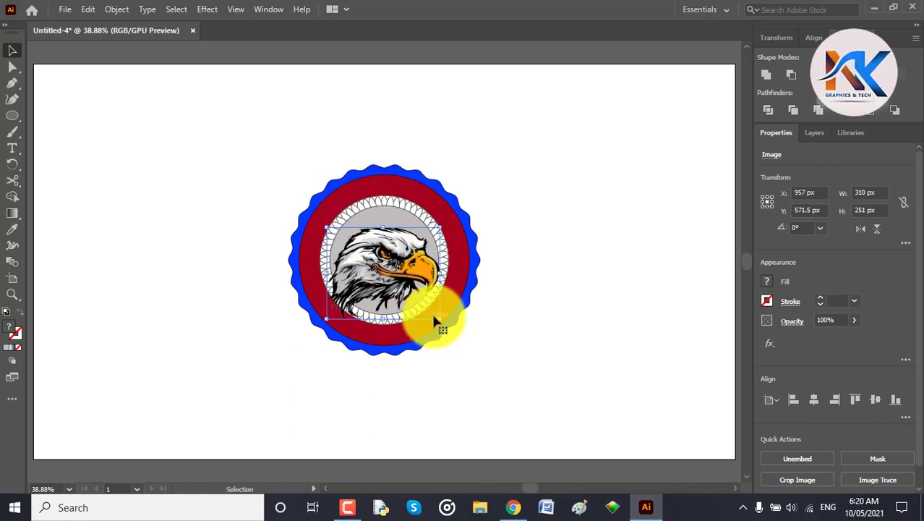
{"action": "left_click_drag", "start_coordinate": [439, 317], "coordinate": [415, 297]}
{"action": "left_click_drag", "start_coordinate": [373, 274], "coordinate": [383, 257]}
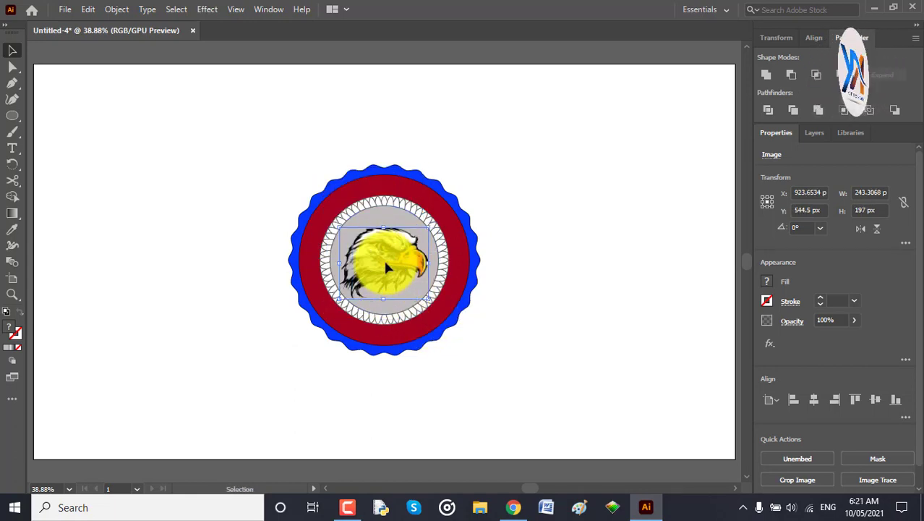
{"action": "left_click", "coordinate": [532, 225]}
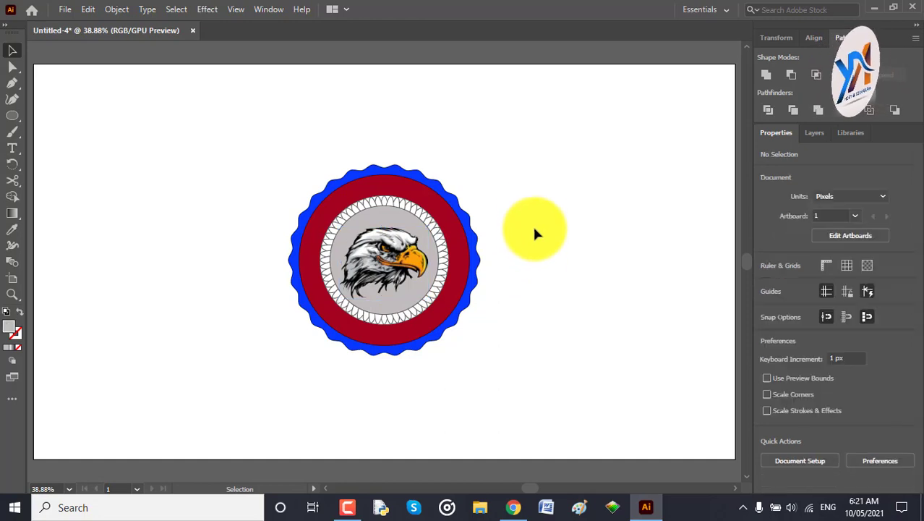
Enlarge the eagle image to about 253 × 205 px and align it with all the badge shapes on their horizontal and vertical centres.
{"action": "left_click", "coordinate": [385, 252]}
{"action": "left_click_drag", "start_coordinate": [431, 301], "coordinate": [435, 304]}
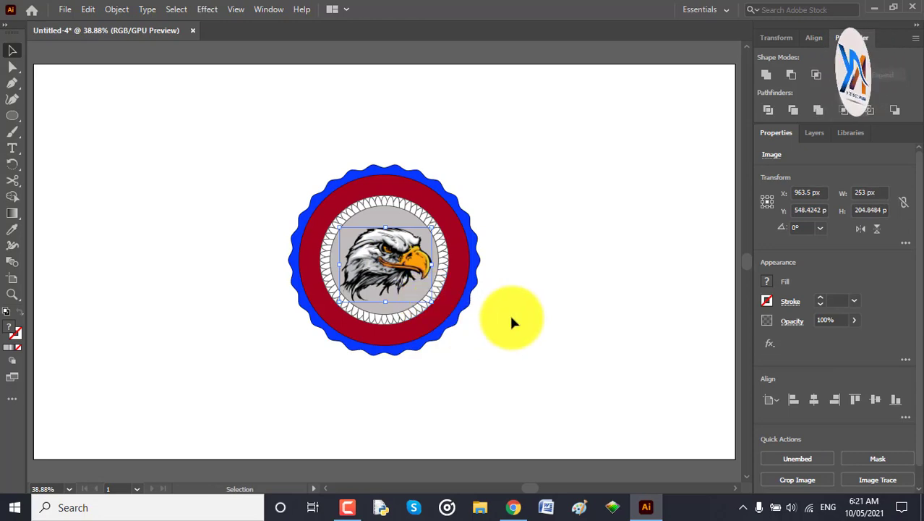
{"action": "left_click", "coordinate": [539, 260]}
{"action": "left_click_drag", "start_coordinate": [223, 149], "coordinate": [546, 355]}
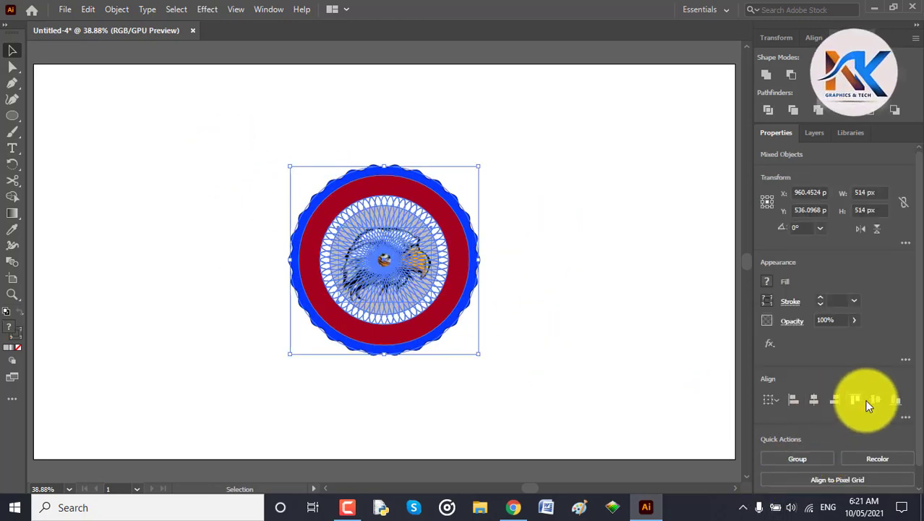
{"action": "left_click", "coordinate": [874, 400]}
{"action": "left_click", "coordinate": [648, 232]}
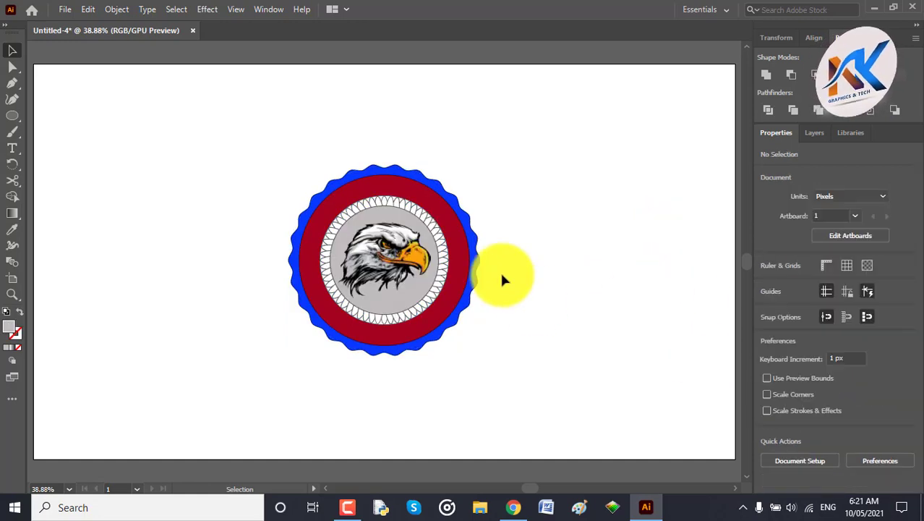
Change the fill of the grey circle behind the eagle to a darker neutral grey (A5A5A5).
{"action": "left_click", "coordinate": [348, 239]}
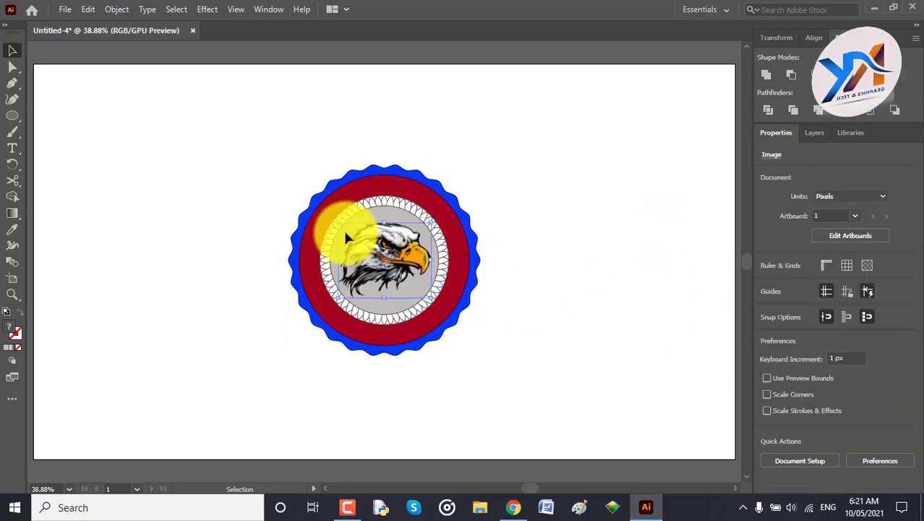
{"action": "left_click", "coordinate": [374, 313]}
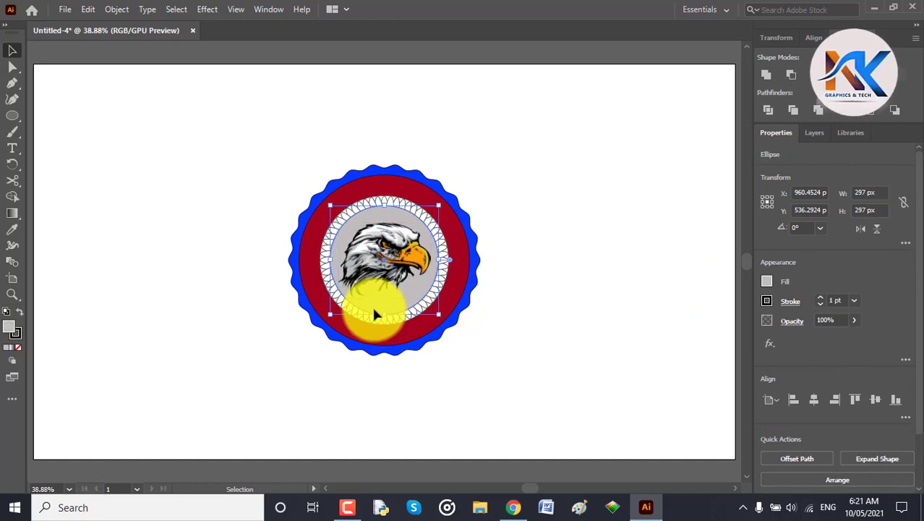
{"action": "double_click", "coordinate": [18, 329]}
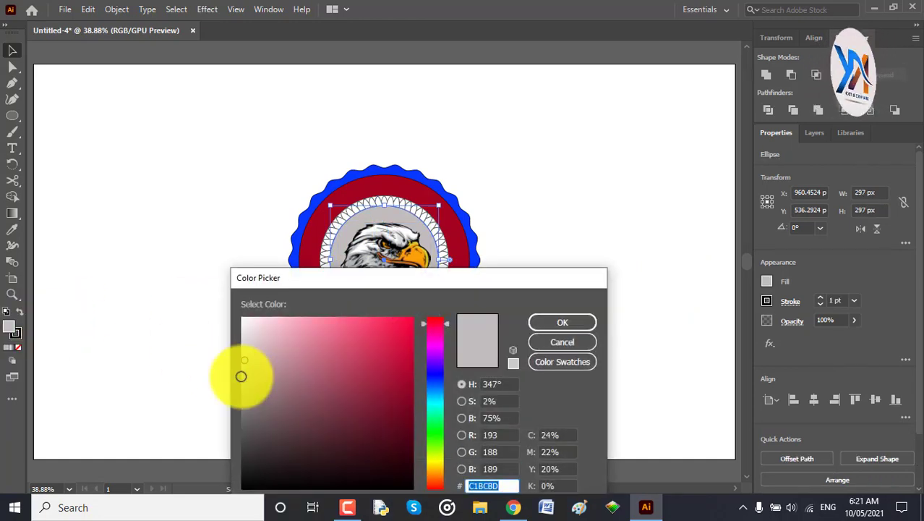
{"action": "left_click", "coordinate": [240, 376]}
{"action": "left_click", "coordinate": [571, 321]}
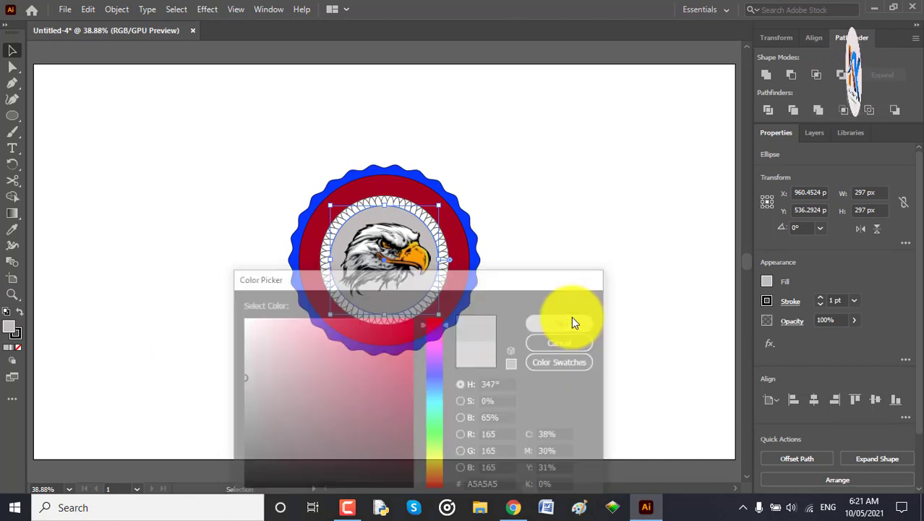
{"action": "left_click", "coordinate": [618, 206]}
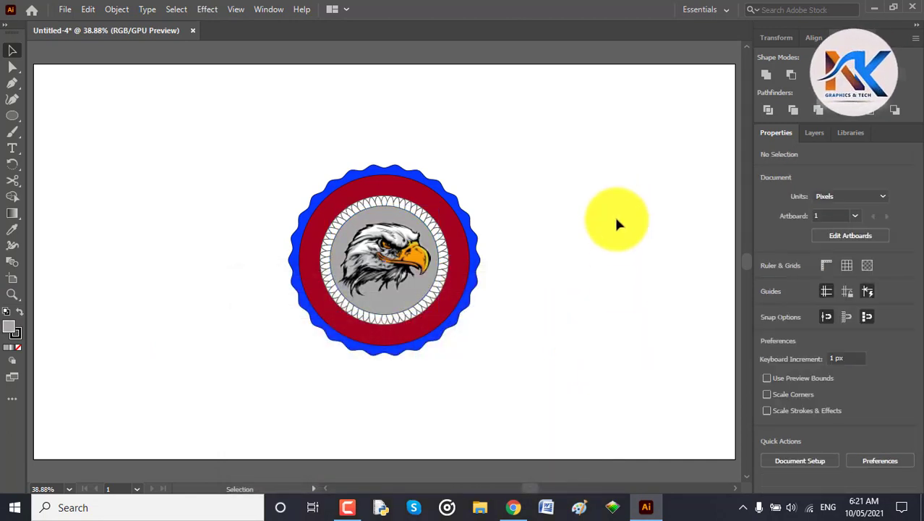
Try enlarging the grey circle from its centre to about 324 px in diameter, and undo the enlargement.
{"action": "left_click", "coordinate": [407, 293]}
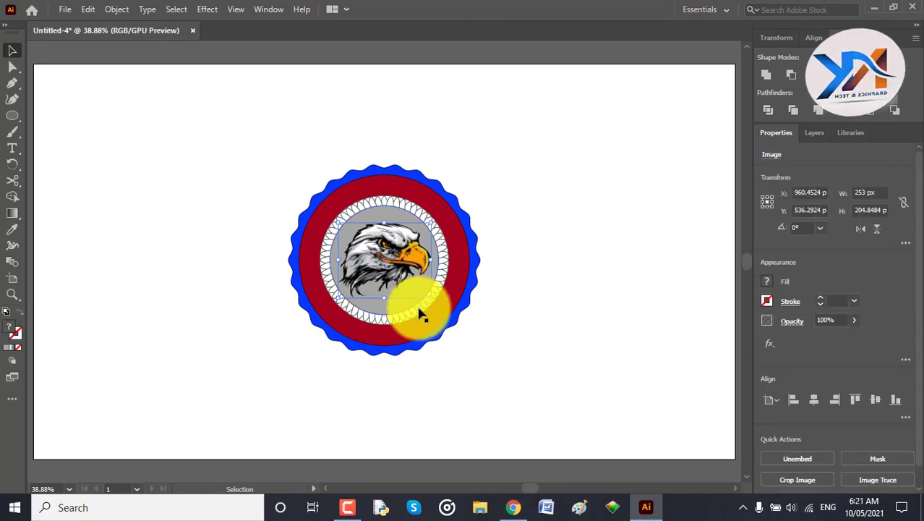
{"action": "left_click", "coordinate": [374, 315]}
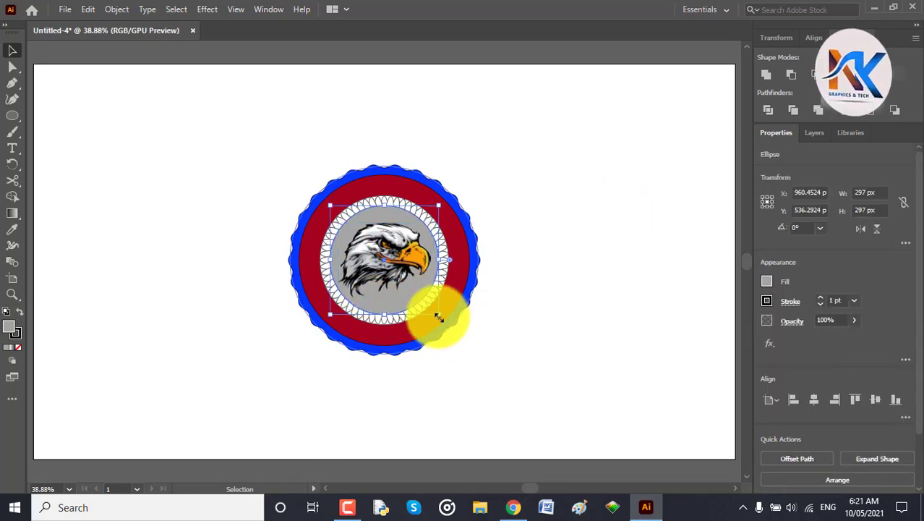
{"action": "left_click_drag", "start_coordinate": [439, 317], "coordinate": [445, 327]}
{"action": "key", "text": "ctrl+z"}
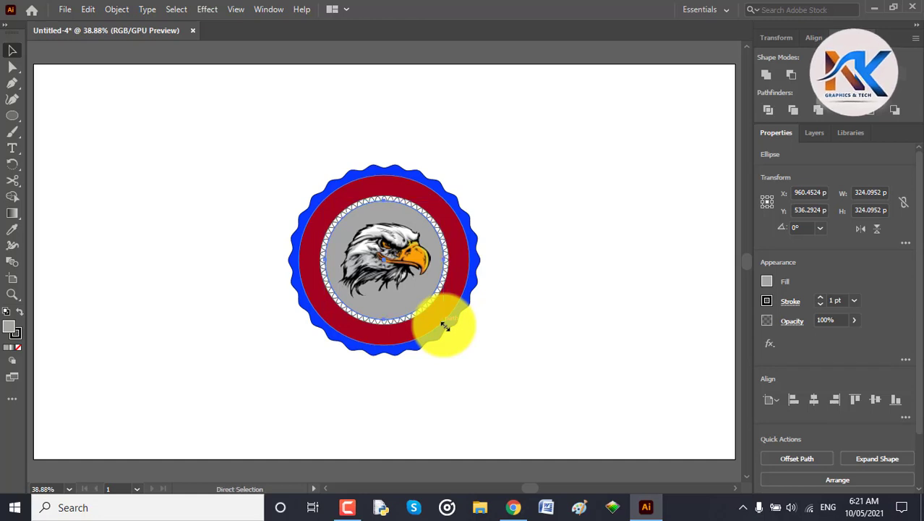
{"action": "left_click", "coordinate": [594, 208]}
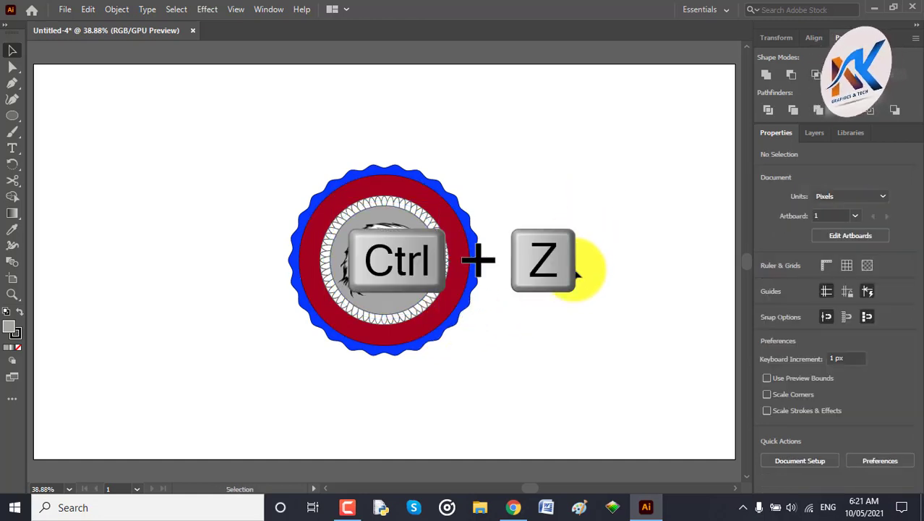
Enlarge the grey circle slightly from its centre, leaving a narrower white patterned ring around it.
{"action": "left_click", "coordinate": [404, 306]}
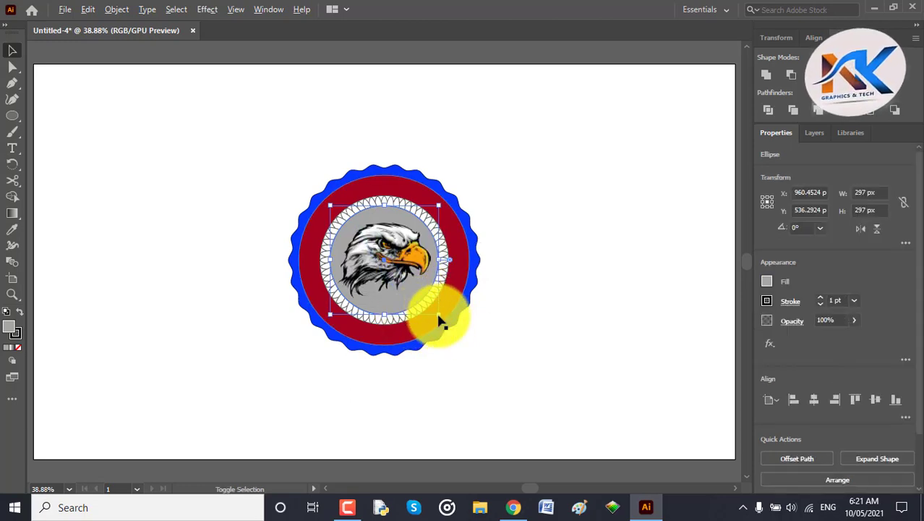
{"action": "left_click_drag", "start_coordinate": [439, 317], "coordinate": [440, 320]}
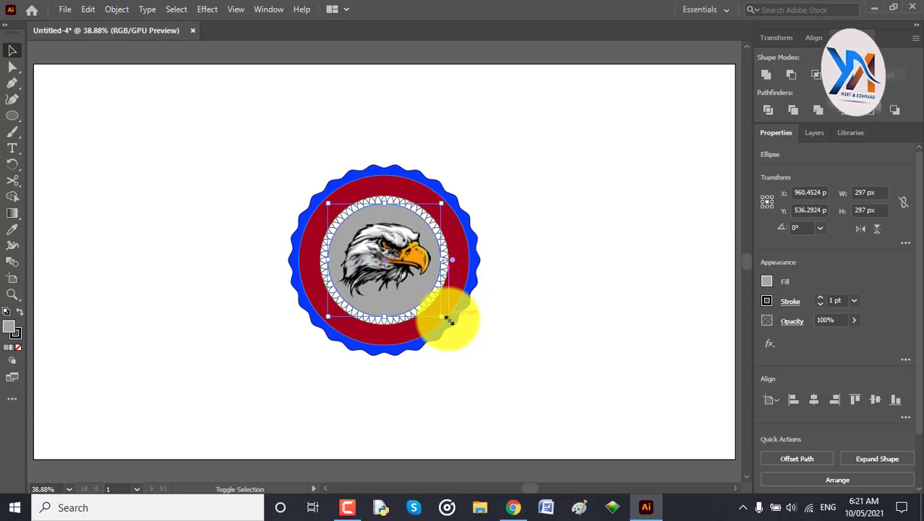
{"action": "left_click", "coordinate": [608, 230]}
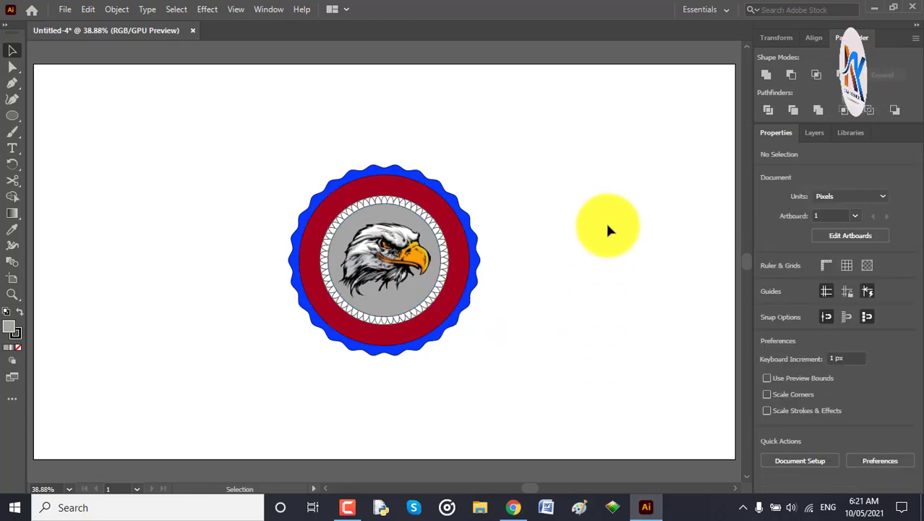
Place a copy of the badge's 352 px white circle on the empty artboard area beside the badge.
{"action": "left_click", "coordinate": [360, 195]}
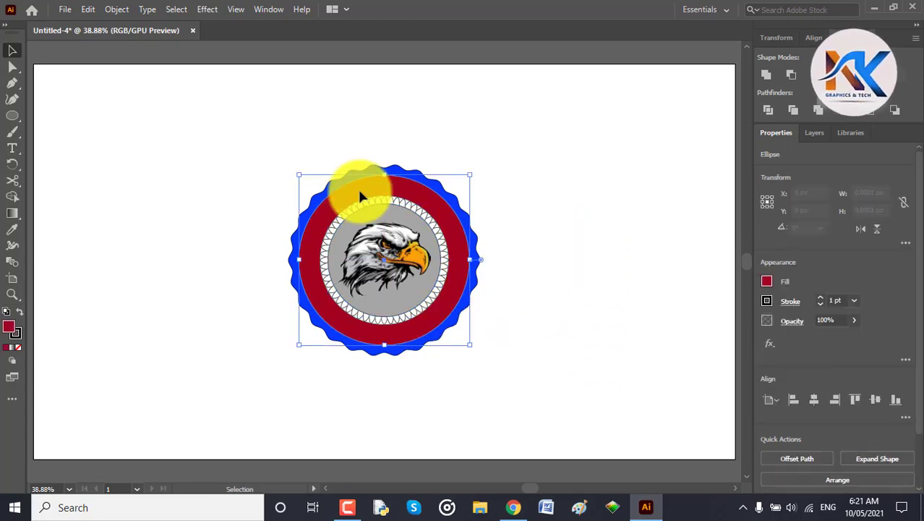
{"action": "left_click", "coordinate": [546, 192]}
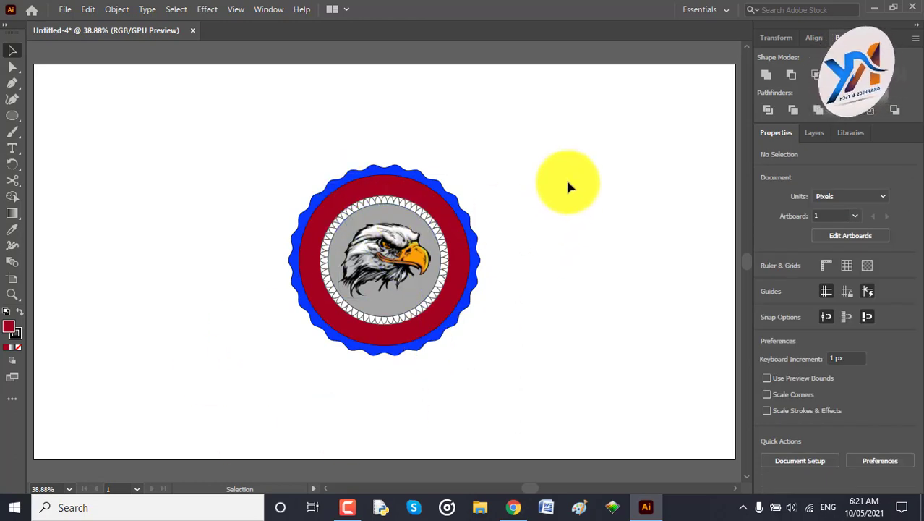
{"action": "left_click", "coordinate": [344, 313]}
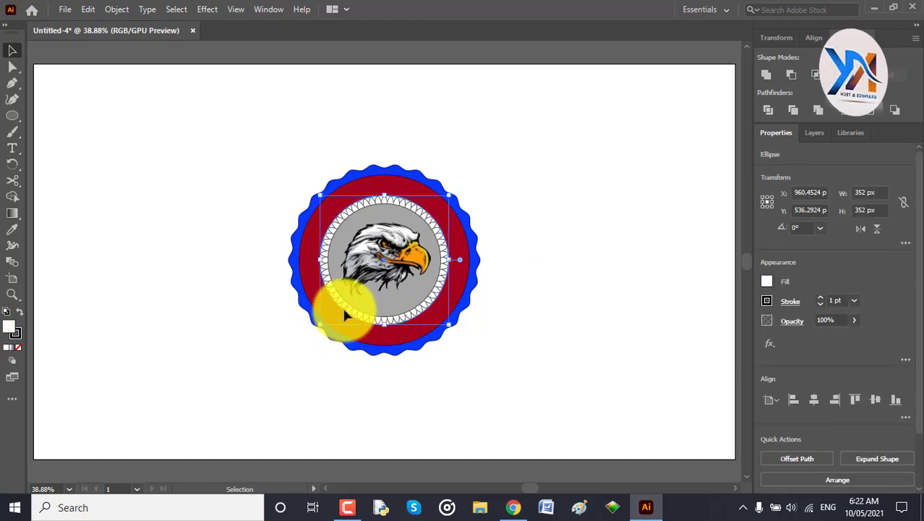
{"action": "left_click_drag", "start_coordinate": [345, 312], "coordinate": [553, 344]}
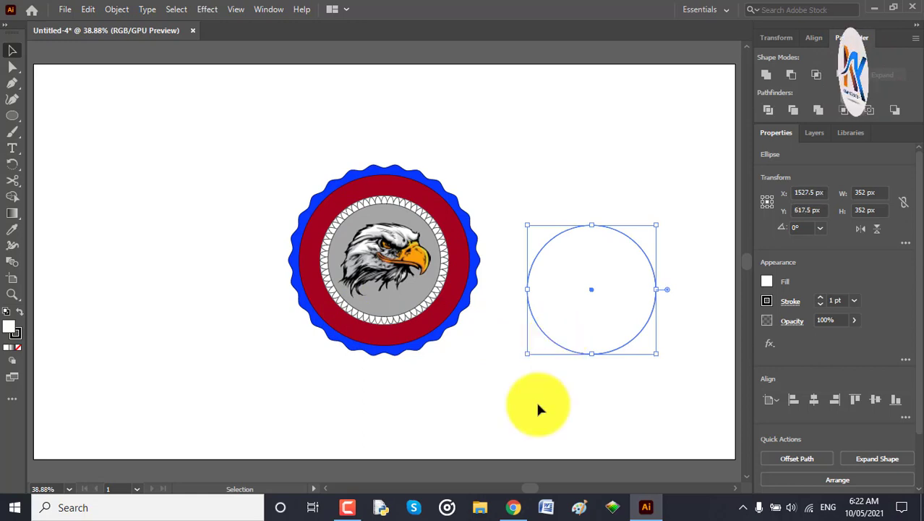
{"action": "left_click", "coordinate": [575, 407]}
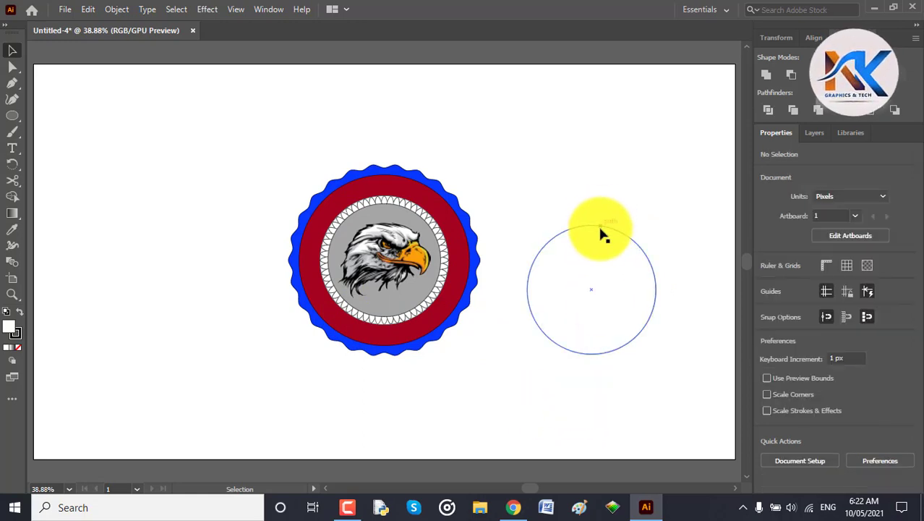
Add the text LOGO NAME along the copied circle's outline with the Type on a Path tool, replacing the placeholder text.
{"action": "left_click", "coordinate": [600, 229]}
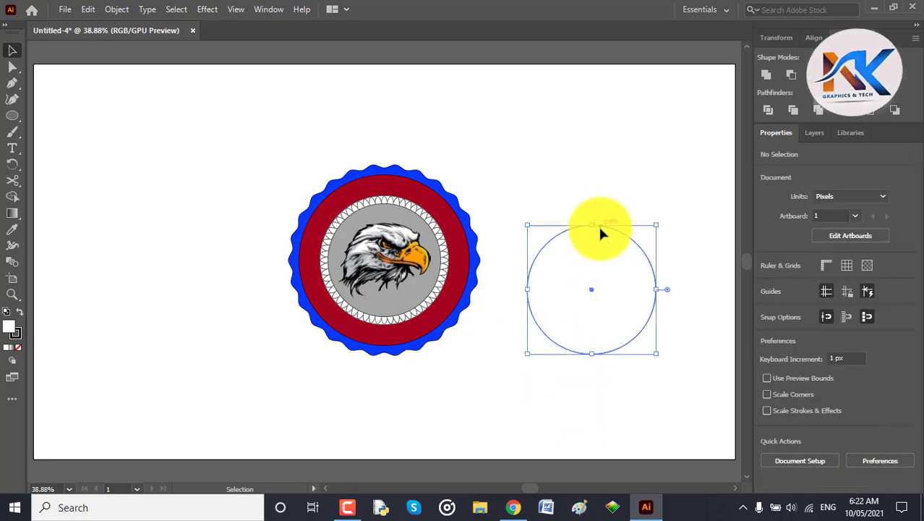
{"action": "left_click", "coordinate": [12, 148]}
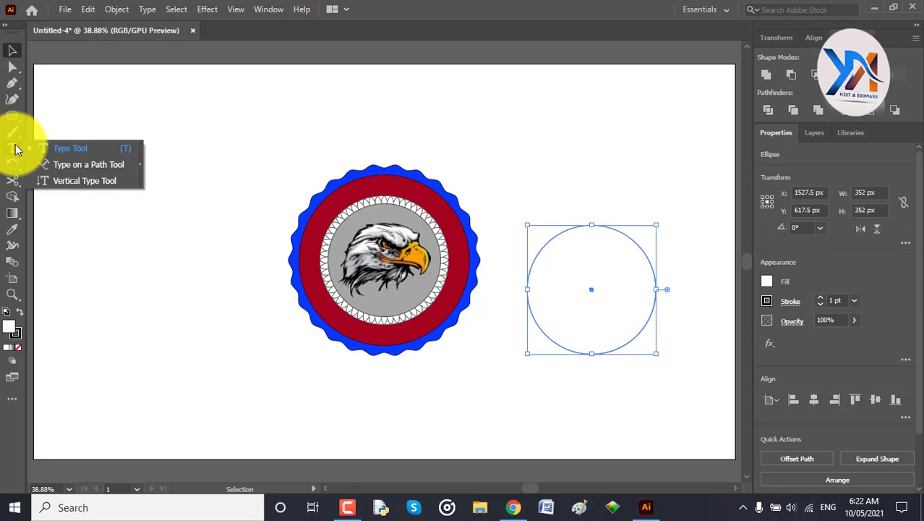
{"action": "left_click", "coordinate": [66, 165]}
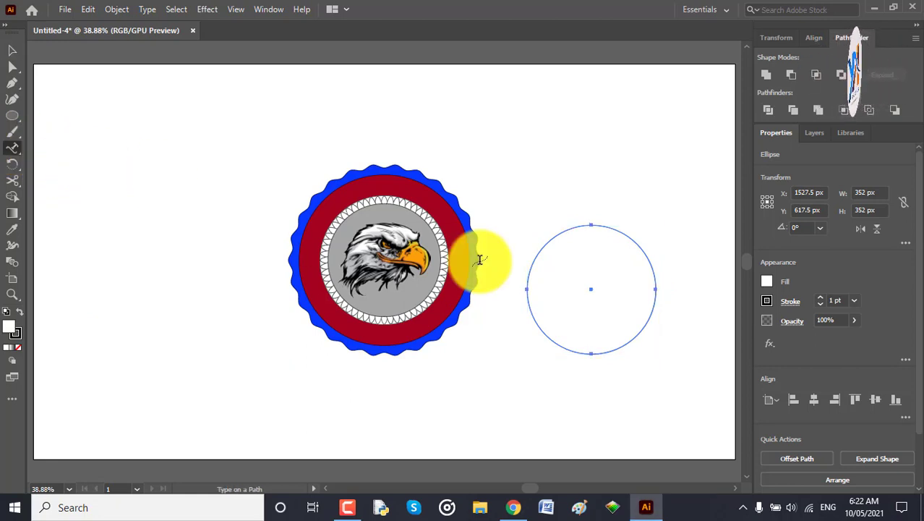
{"action": "left_click", "coordinate": [551, 238]}
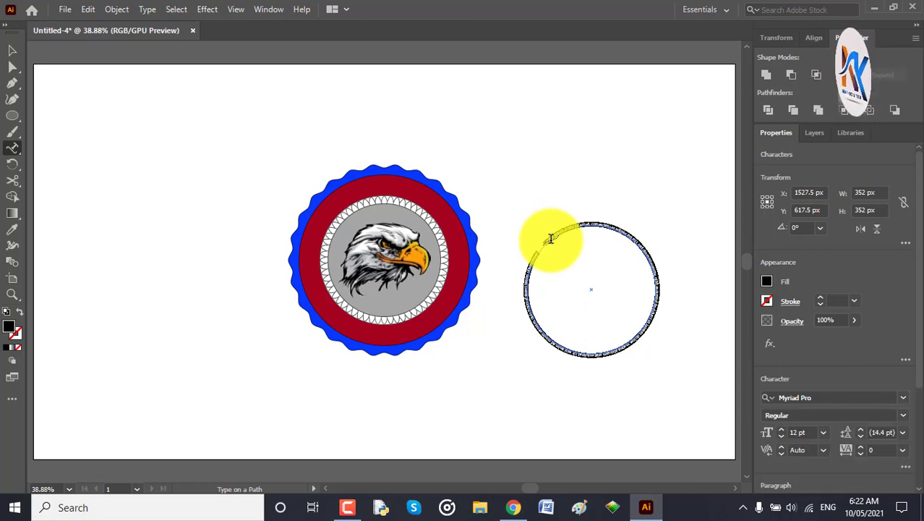
{"action": "key", "text": "BackSpace"}
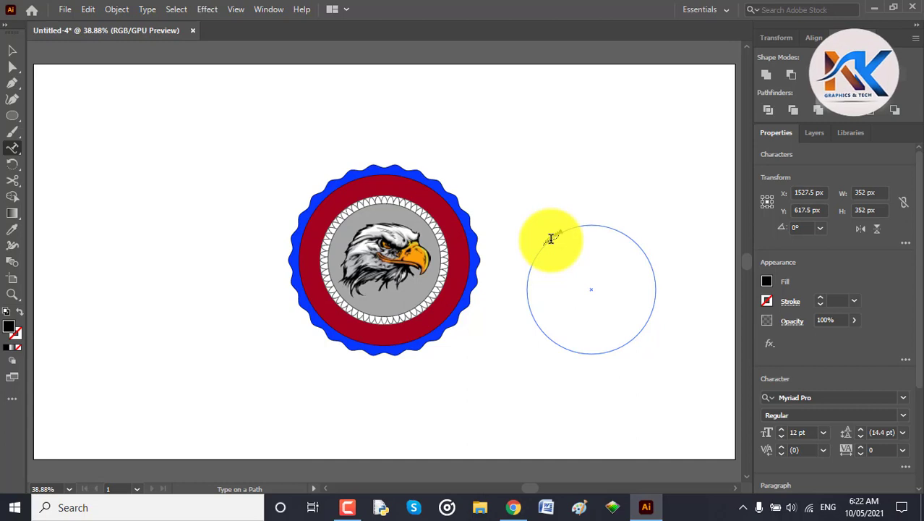
Set the font size of the LOGO NAME path text to 50 pt.
{"action": "scroll", "coordinate": [861, 372], "scroll_direction": "down", "scroll_amount": 3}
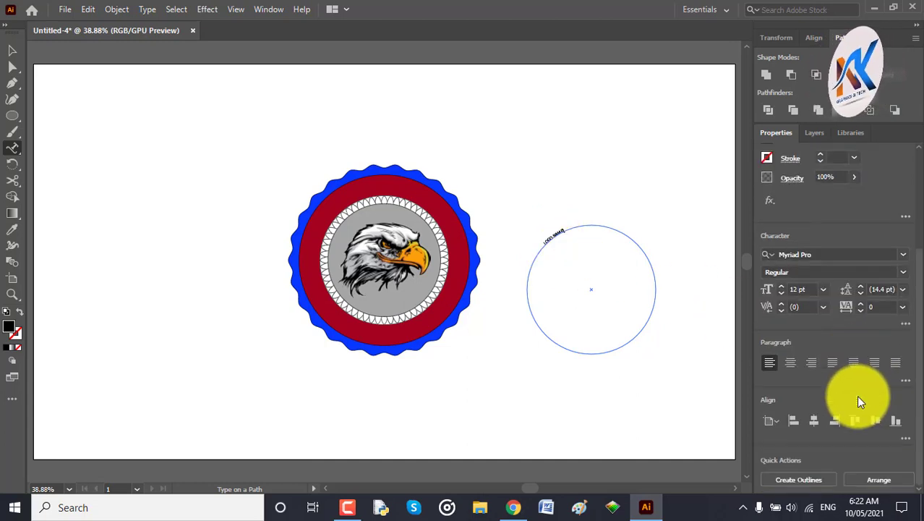
{"action": "scroll", "coordinate": [806, 289], "scroll_direction": "up", "scroll_amount": 8}
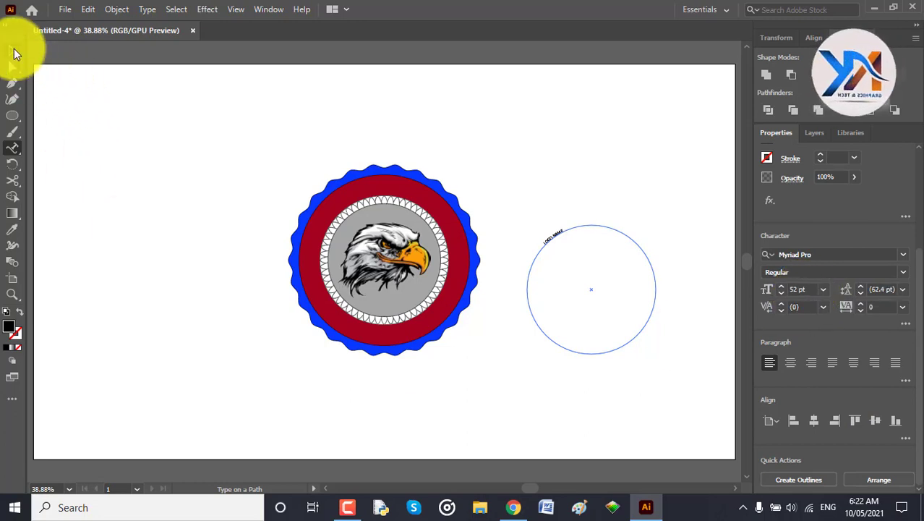
{"action": "left_click", "coordinate": [16, 53]}
{"action": "left_click", "coordinate": [546, 148]}
{"action": "left_click", "coordinate": [550, 243]}
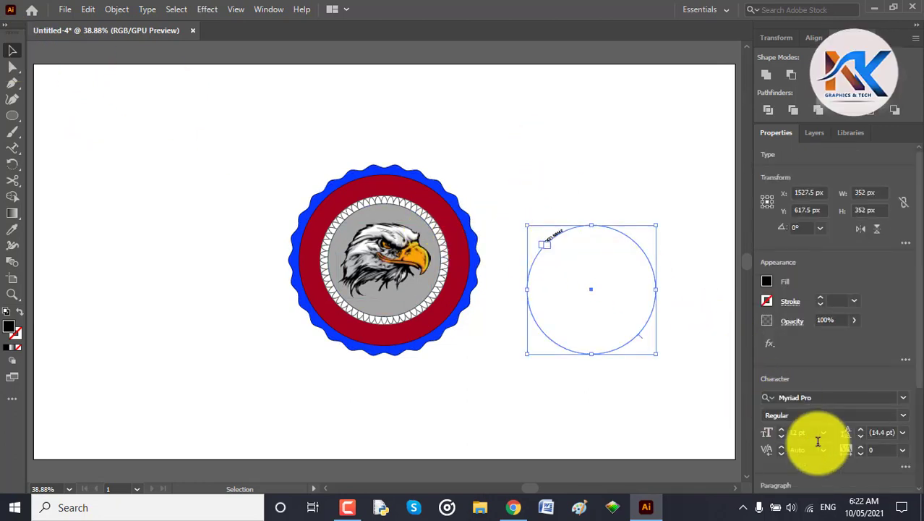
{"action": "left_click", "coordinate": [797, 432]}
{"action": "type", "text": "50"}
{"action": "key", "text": "Return"}
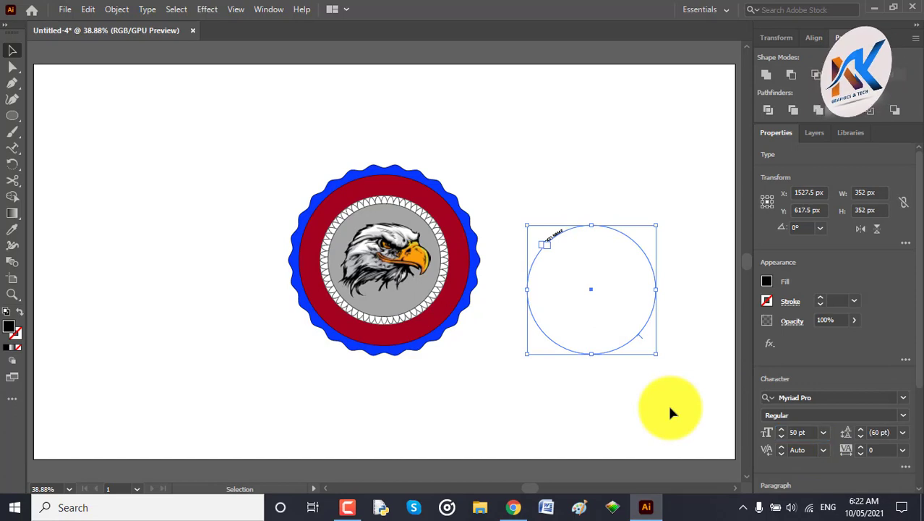
{"action": "left_click", "coordinate": [658, 168]}
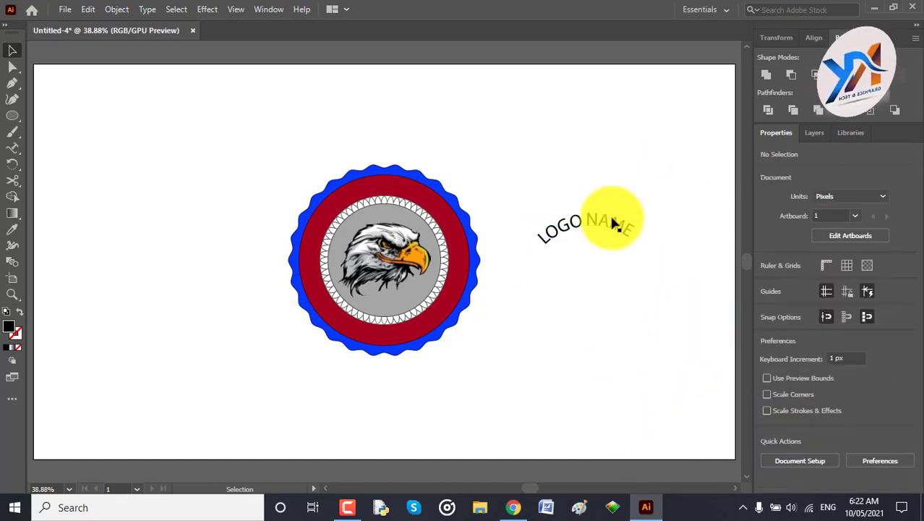
Rotate the LOGO NAME path text by -4° with preview on.
{"action": "left_click", "coordinate": [600, 226]}
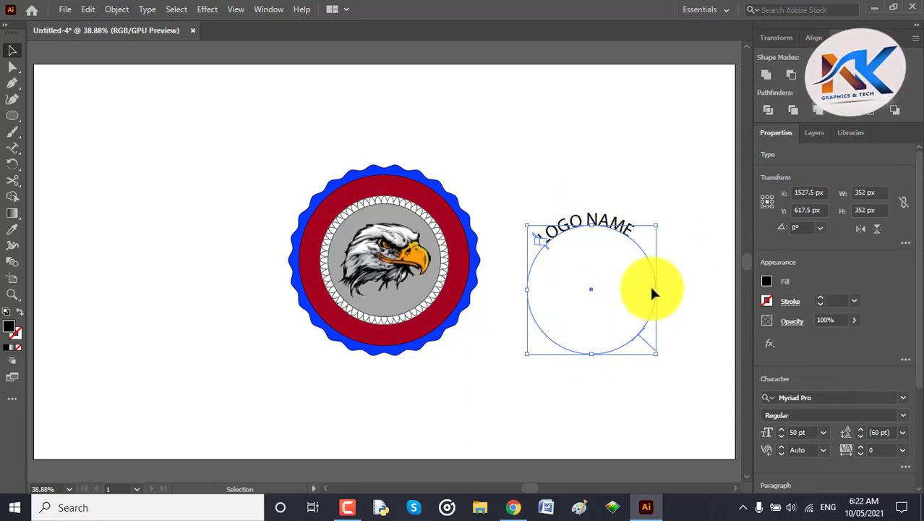
{"action": "double_click", "coordinate": [14, 164]}
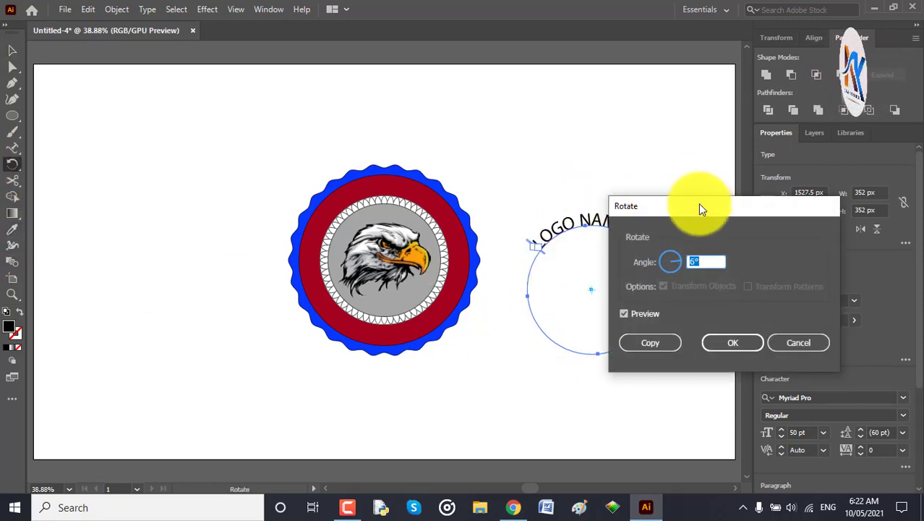
{"action": "left_click_drag", "start_coordinate": [700, 206], "coordinate": [816, 256]}
{"action": "key", "text": "Down"}
{"action": "key", "text": "Down"}
{"action": "key", "text": "Down"}
{"action": "key", "text": "Down"}
{"action": "key", "text": "Down"}
{"action": "key", "text": "Down"}
{"action": "key", "text": "Down"}
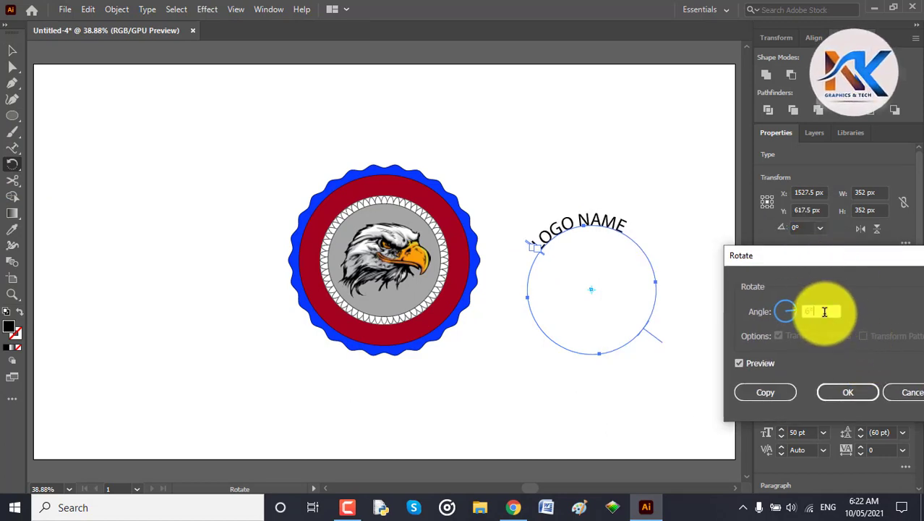
{"action": "key", "text": "Down"}
{"action": "key", "text": "Down"}
{"action": "key", "text": "Down"}
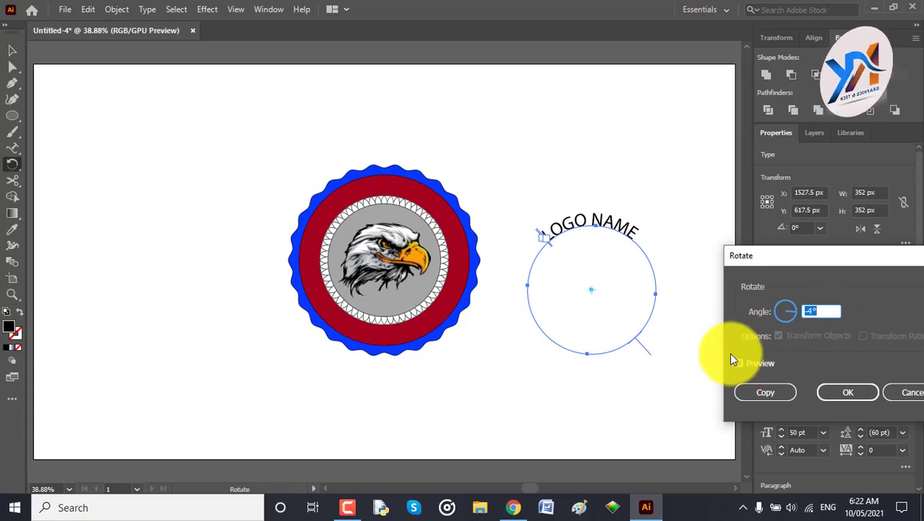
{"action": "left_click", "coordinate": [850, 392]}
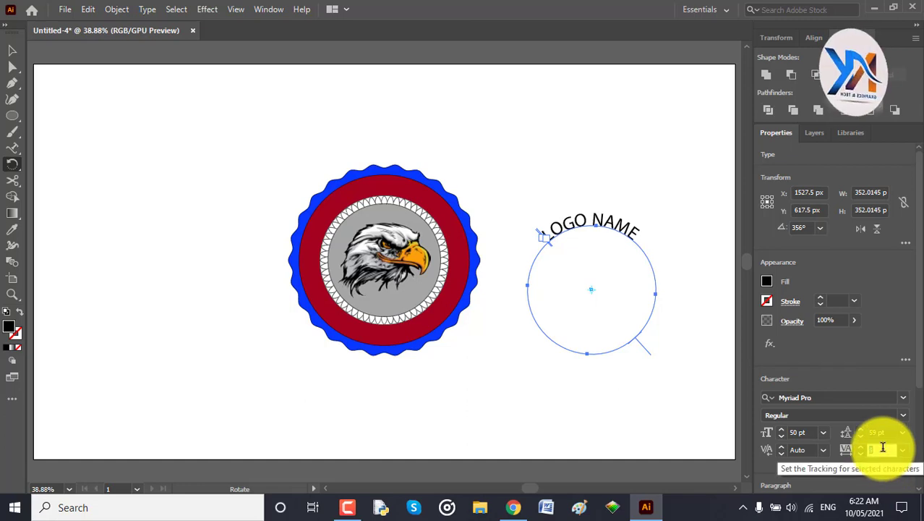
Set the character tracking of the LOGO NAME text to 150.
{"action": "scroll", "coordinate": [883, 447], "scroll_direction": "up", "scroll_amount": 5}
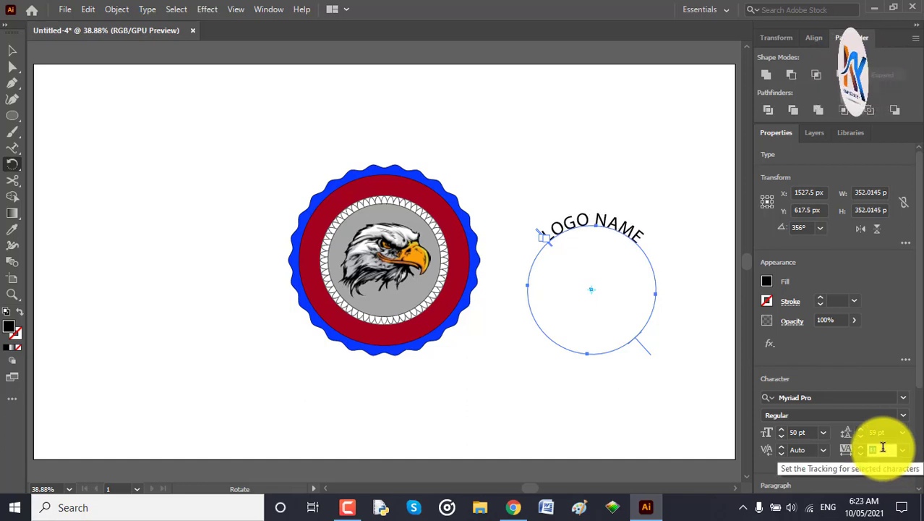
{"action": "scroll", "coordinate": [883, 448], "scroll_direction": "up", "scroll_amount": 4}
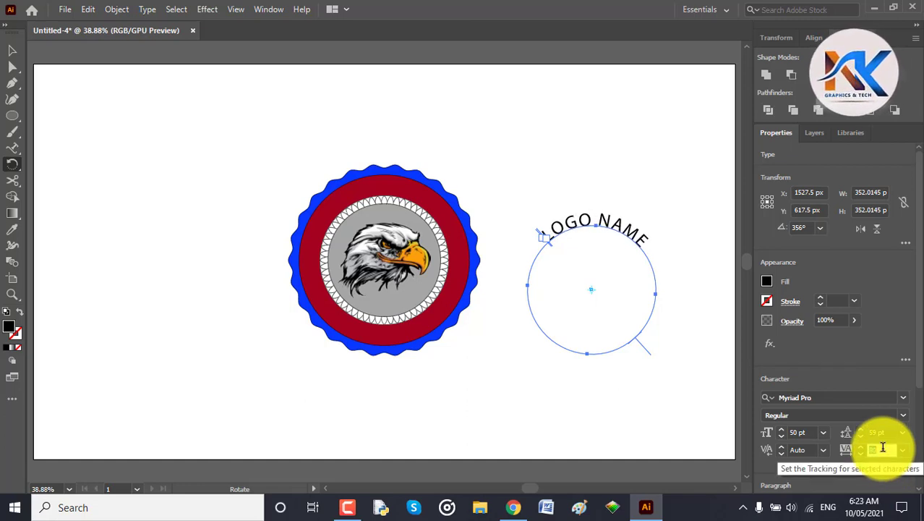
{"action": "scroll", "coordinate": [883, 448], "scroll_direction": "up", "scroll_amount": 2}
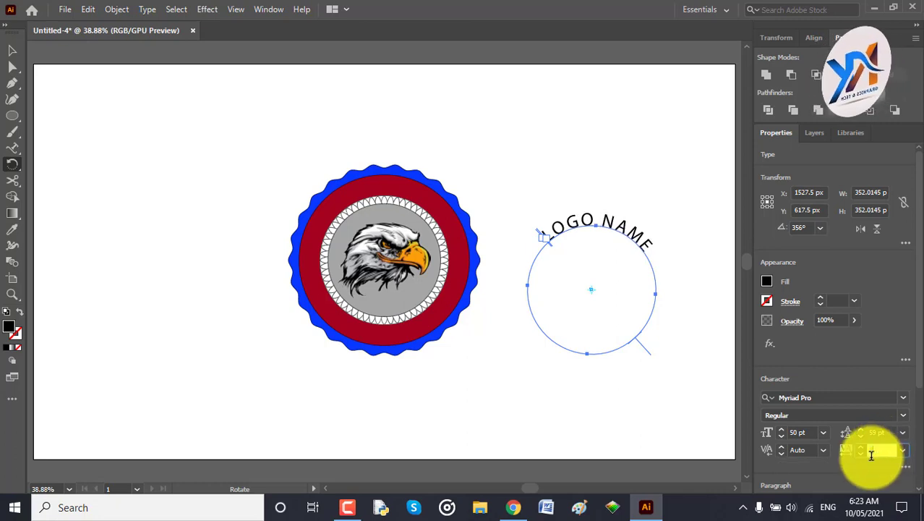
{"action": "scroll", "coordinate": [872, 455], "scroll_direction": "up", "scroll_amount": 1}
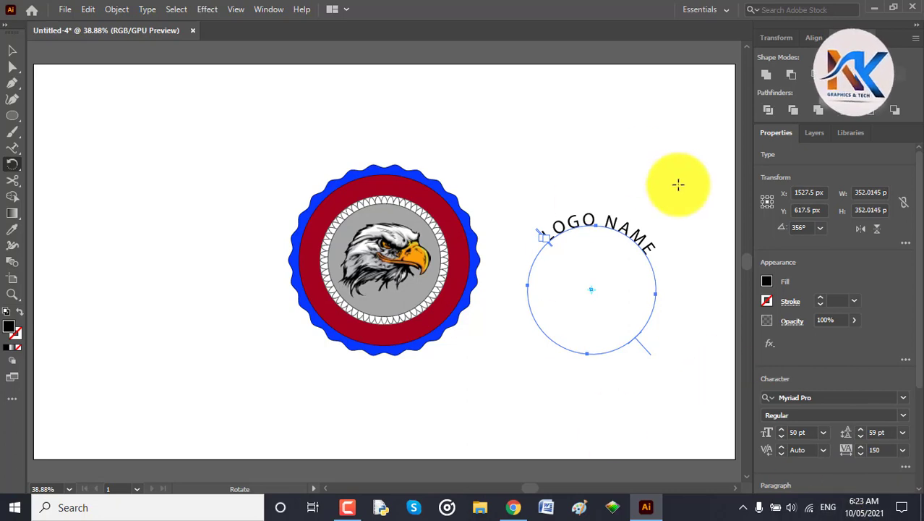
Rotate the LOGO NAME path text counterclockwise to a rotation angle of 1° so it sits evenly over the circle's top.
{"action": "double_click", "coordinate": [19, 167]}
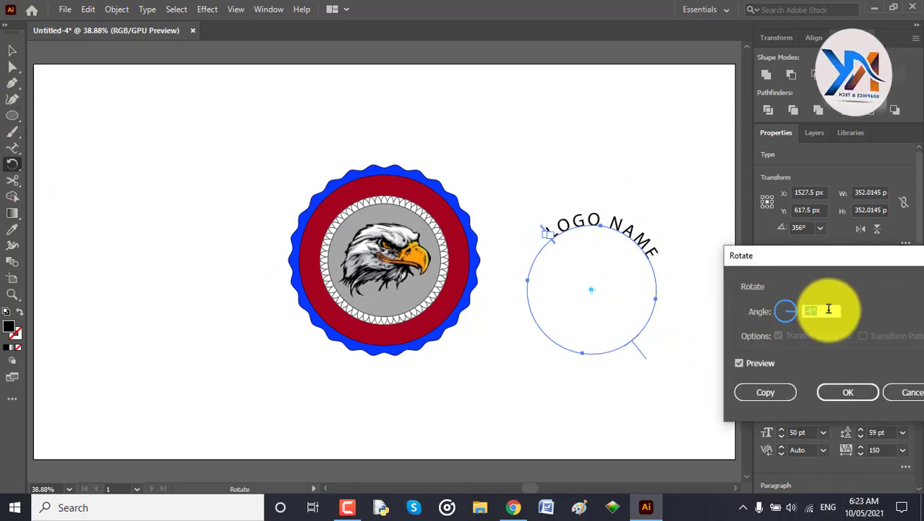
{"action": "scroll", "coordinate": [829, 309], "scroll_direction": "up", "scroll_amount": 11}
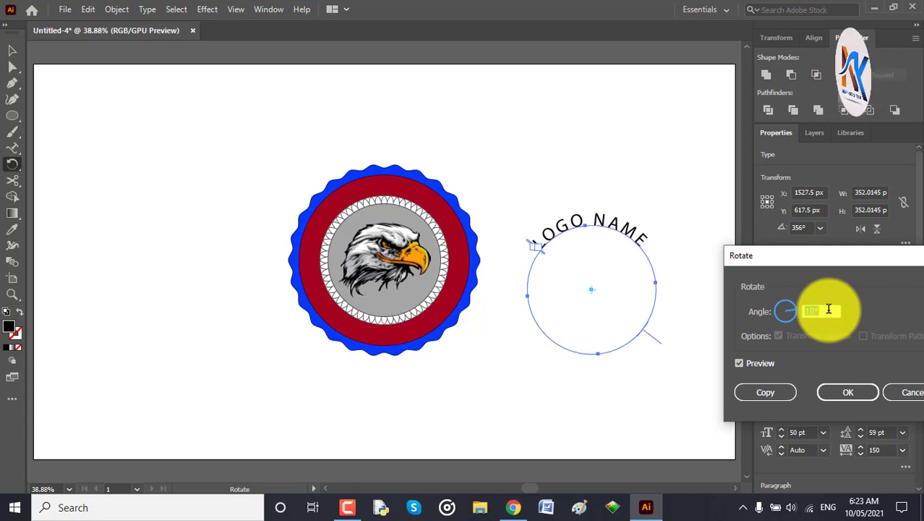
{"action": "scroll", "coordinate": [829, 309], "scroll_direction": "down", "scroll_amount": 2}
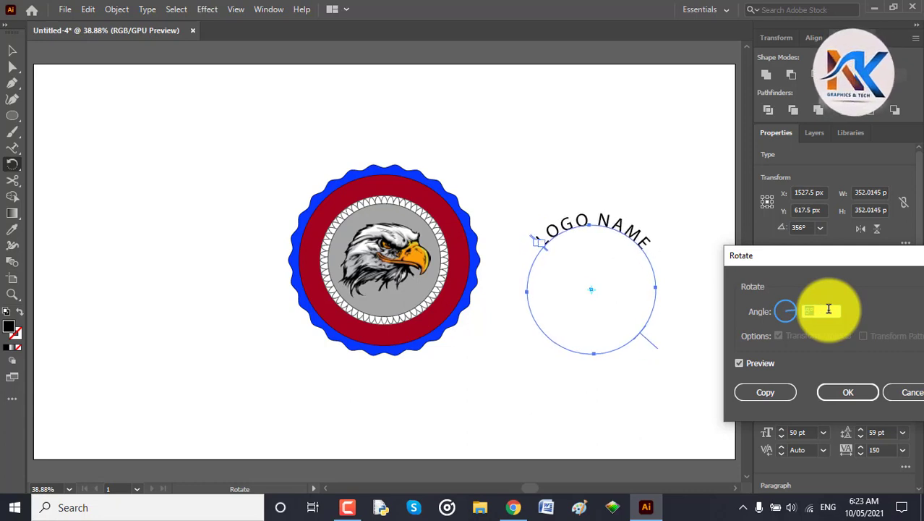
{"action": "left_click", "coordinate": [850, 392]}
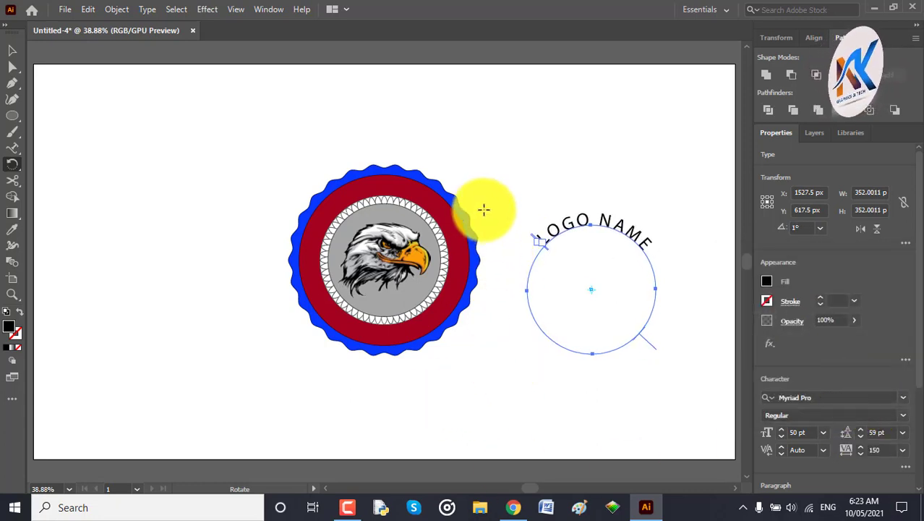
Duplicate the LOGO NAME path text and place the copy above the original near the artboard's upper edge.
{"action": "left_click", "coordinate": [11, 50]}
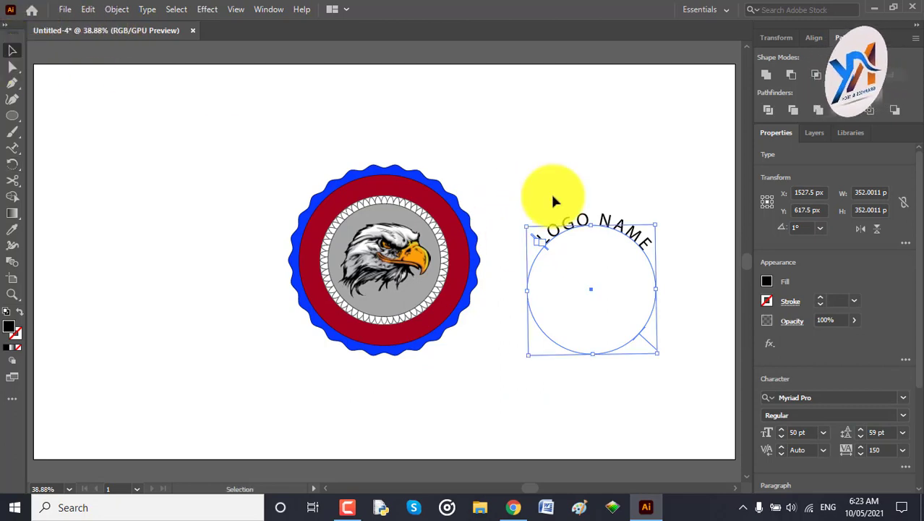
{"action": "left_click", "coordinate": [549, 185]}
{"action": "left_click", "coordinate": [651, 335]}
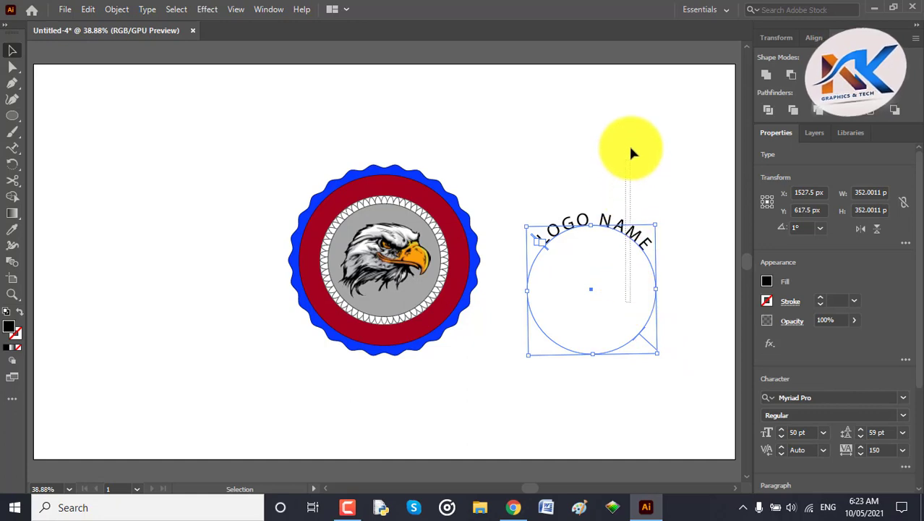
{"action": "left_click_drag", "start_coordinate": [630, 148], "coordinate": [636, 87]}
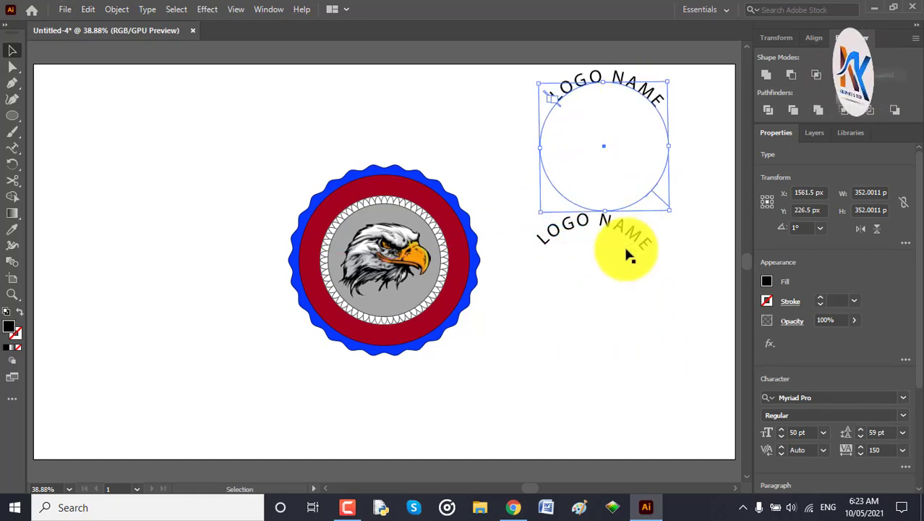
Align the original LOGO NAME path text with all the badge shapes on their horizontal and vertical centres.
{"action": "left_click", "coordinate": [644, 241]}
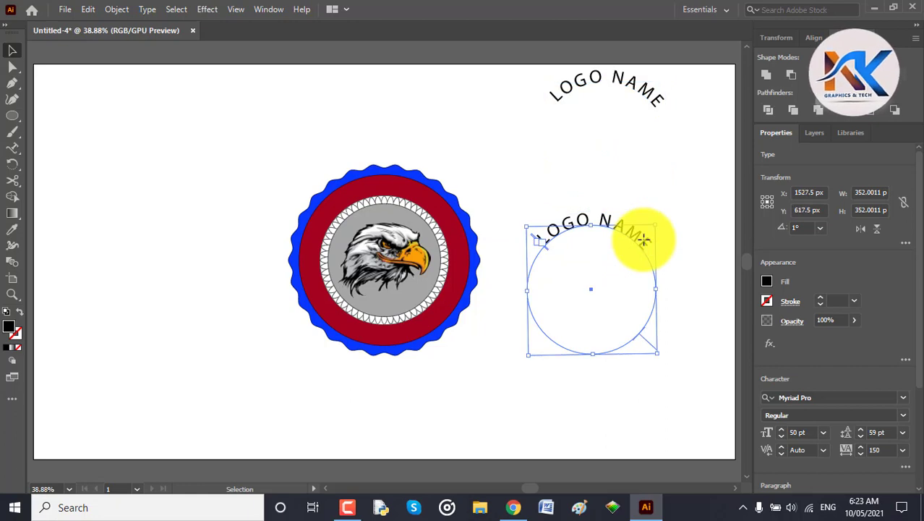
{"action": "left_click_drag", "start_coordinate": [143, 167], "coordinate": [671, 358]}
{"action": "left_click", "coordinate": [667, 409]}
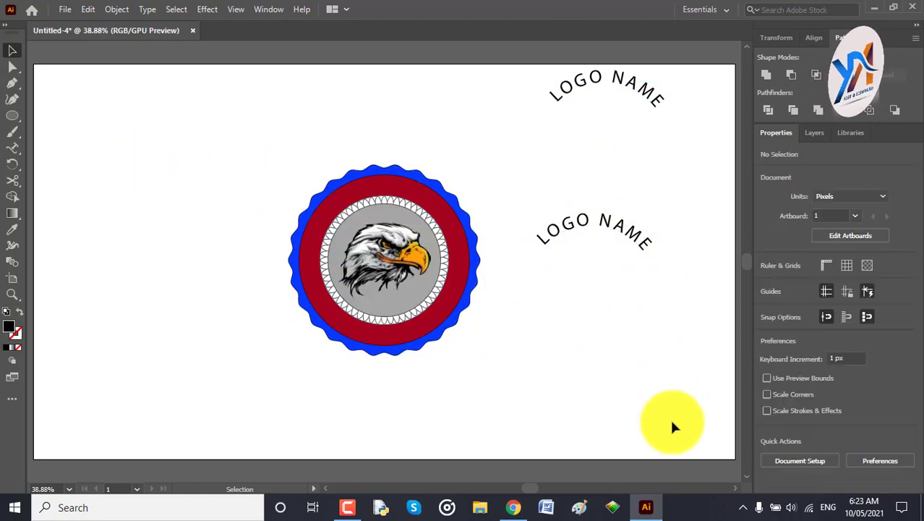
{"action": "left_click_drag", "start_coordinate": [671, 422], "coordinate": [239, 237]}
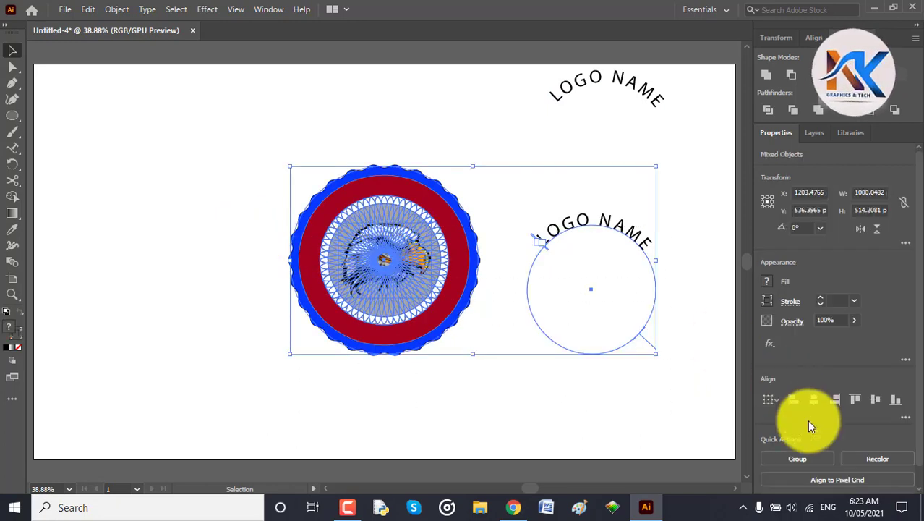
{"action": "left_click", "coordinate": [810, 402]}
{"action": "left_click", "coordinate": [871, 400]}
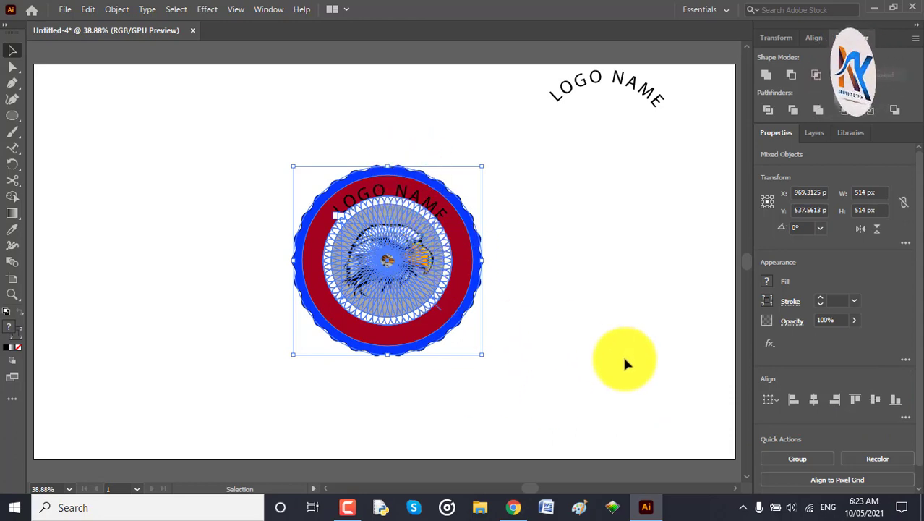
{"action": "left_click", "coordinate": [405, 191]}
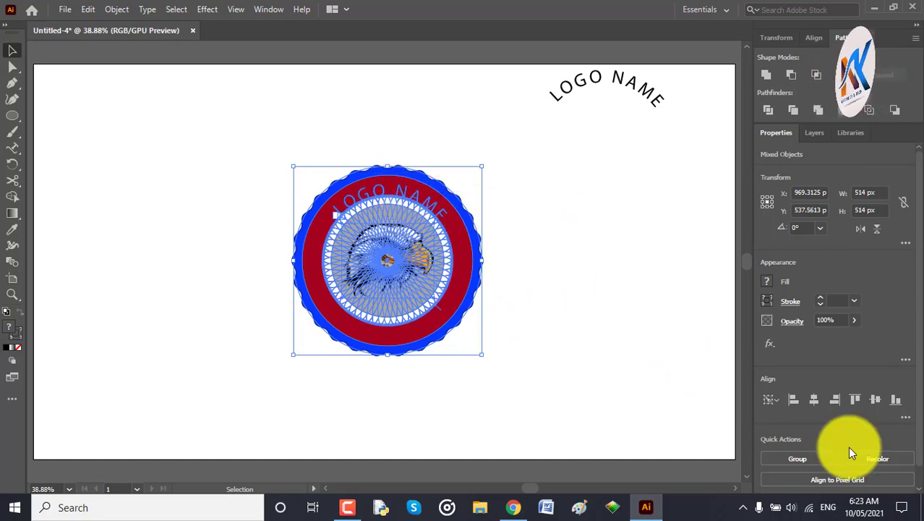
{"action": "scroll", "coordinate": [869, 268], "scroll_direction": "down", "scroll_amount": 1}
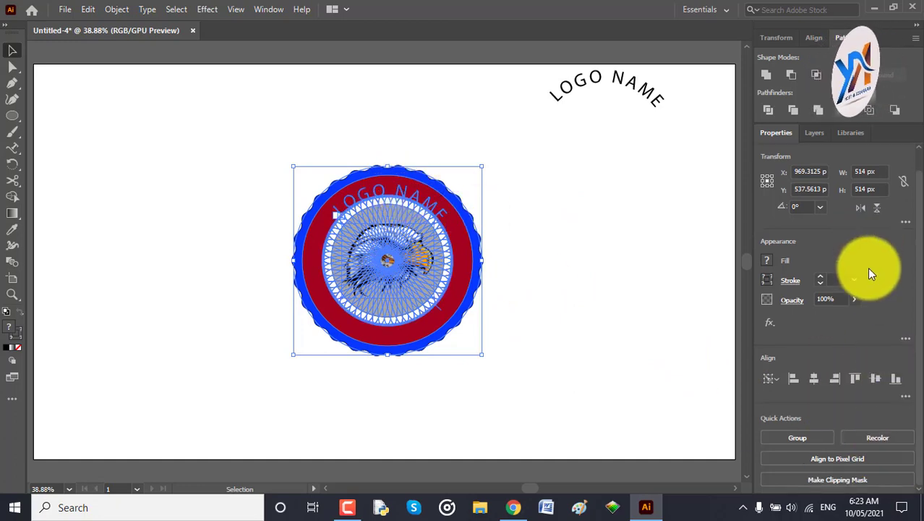
{"action": "scroll", "coordinate": [869, 268], "scroll_direction": "up", "scroll_amount": 1}
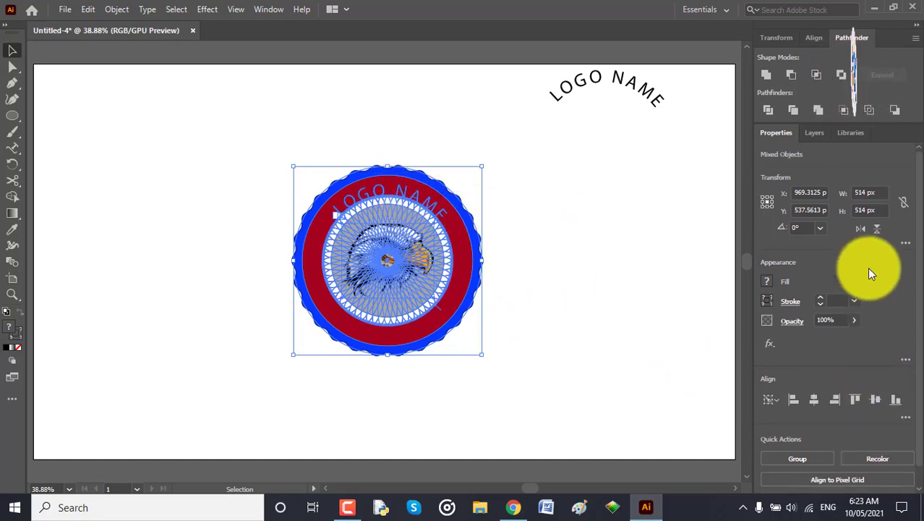
Set the baseline shift of the badge's LOGO NAME path text to 10 pt to lift it off the rosette.
{"action": "left_click", "coordinate": [651, 199]}
{"action": "left_click_drag", "start_coordinate": [427, 206], "coordinate": [346, 145]}
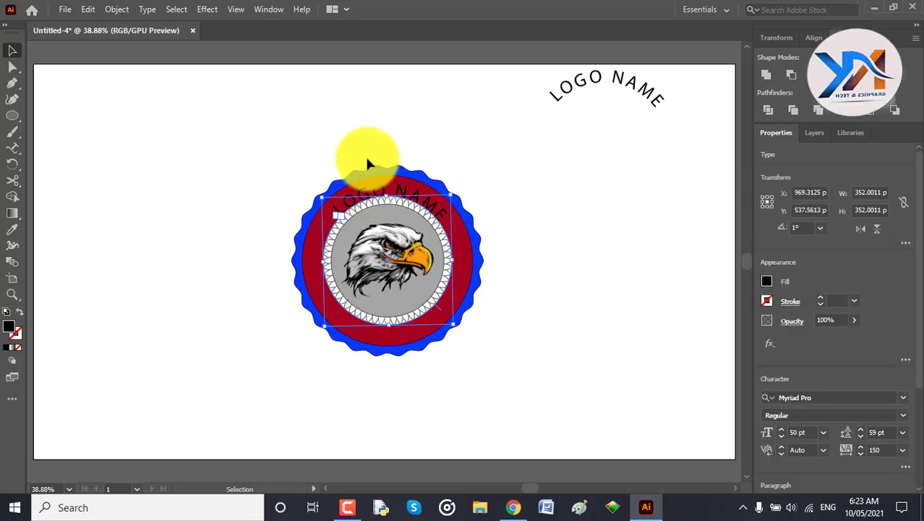
{"action": "scroll", "coordinate": [396, 161], "scroll_direction": "up", "scroll_amount": 5}
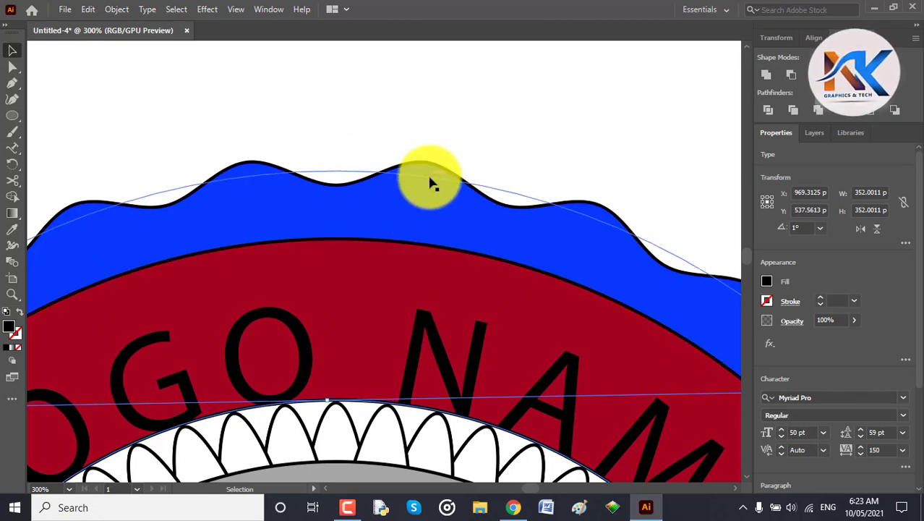
{"action": "left_click", "coordinate": [429, 178]}
{"action": "left_click", "coordinate": [424, 318]}
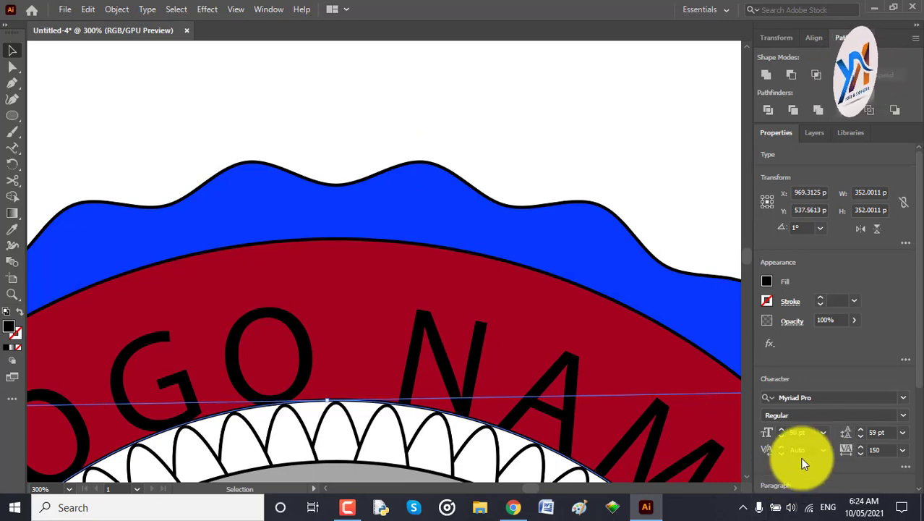
{"action": "left_click", "coordinate": [906, 466]}
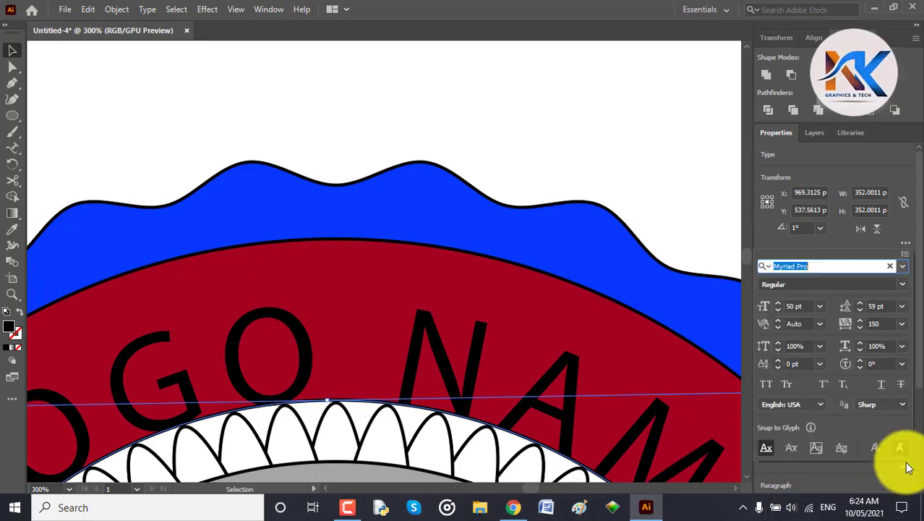
{"action": "left_click", "coordinate": [802, 361]}
{"action": "key", "text": "Up"}
{"action": "key", "text": "Up"}
{"action": "key", "text": "Up"}
{"action": "key", "text": "Up"}
{"action": "key", "text": "Up"}
{"action": "key", "text": "Up"}
{"action": "key", "text": "Up"}
{"action": "key", "text": "Up"}
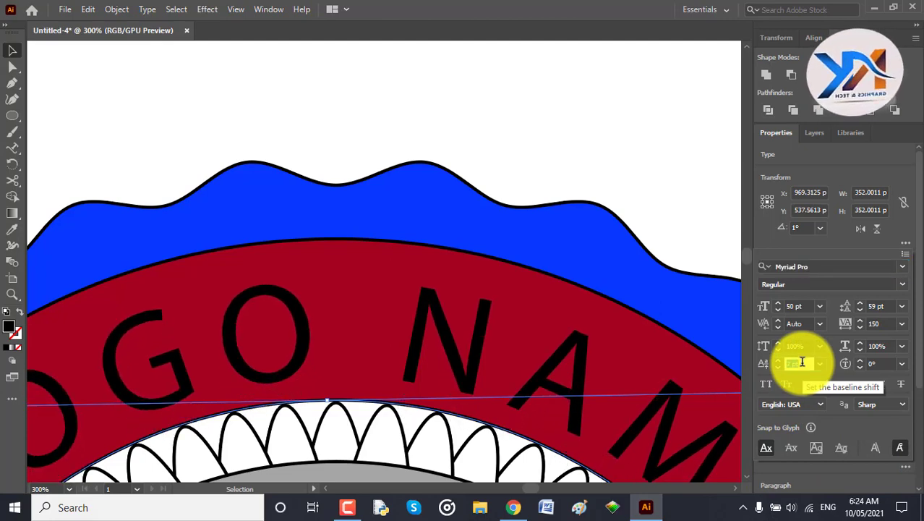
{"action": "key", "text": "Up"}
{"action": "key", "text": "Up"}
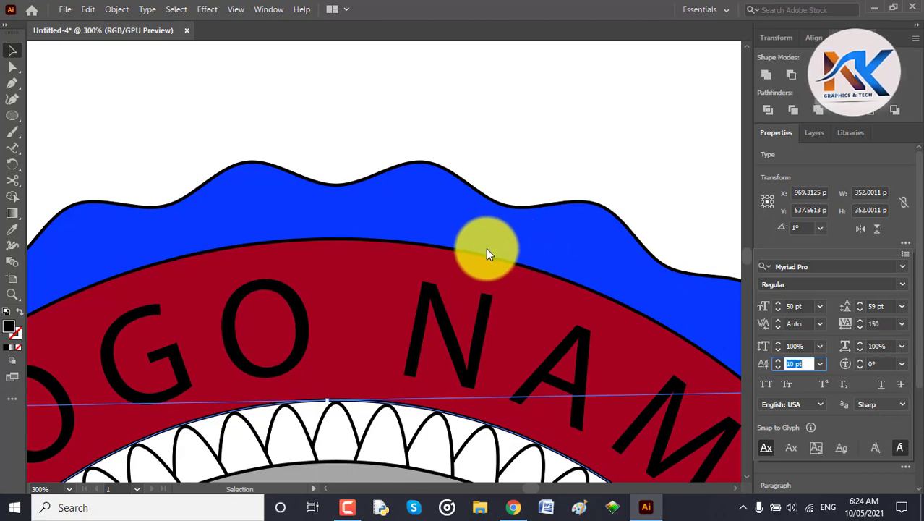
{"action": "key", "text": "ctrl+0"}
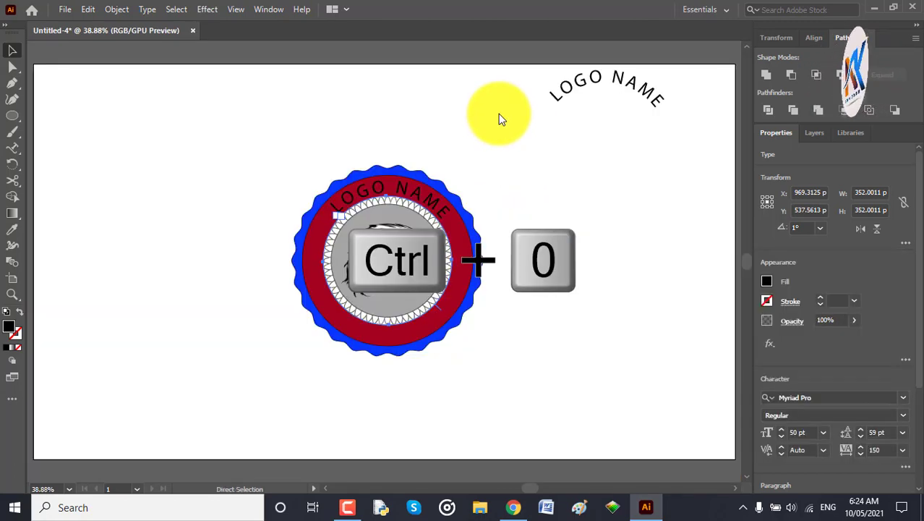
{"action": "left_click", "coordinate": [607, 274]}
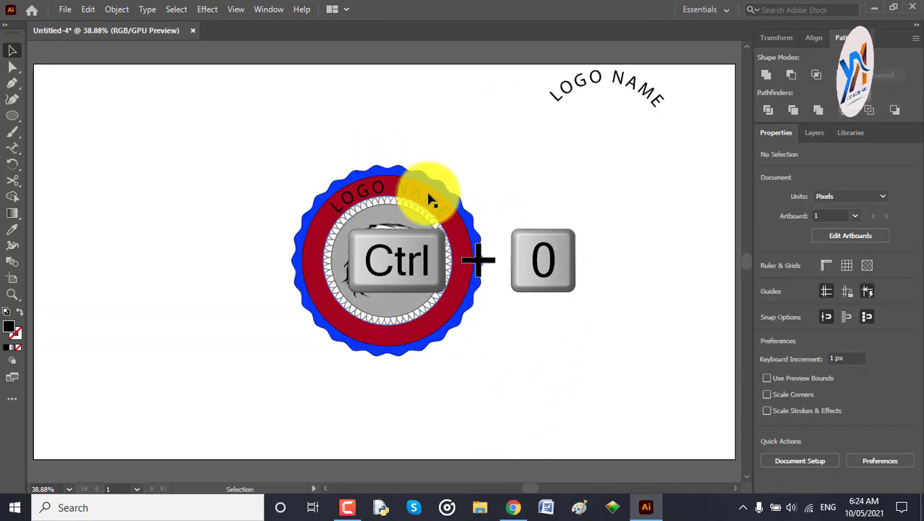
Reduce the badge's LOGO NAME text to 40 pt and rotate it clockwise to a rotation angle of 352°, centring it over the ring's top.
{"action": "left_click", "coordinate": [428, 194]}
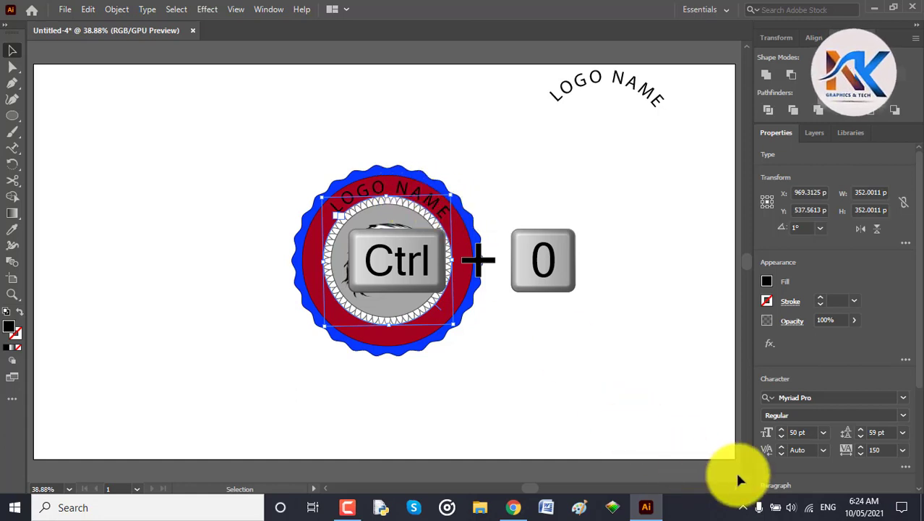
{"action": "left_click", "coordinate": [801, 435]}
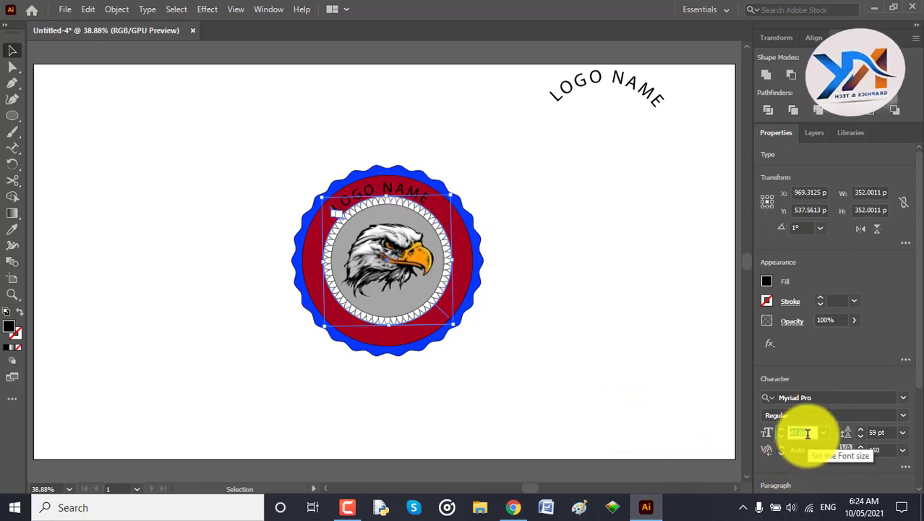
{"action": "double_click", "coordinate": [12, 164]}
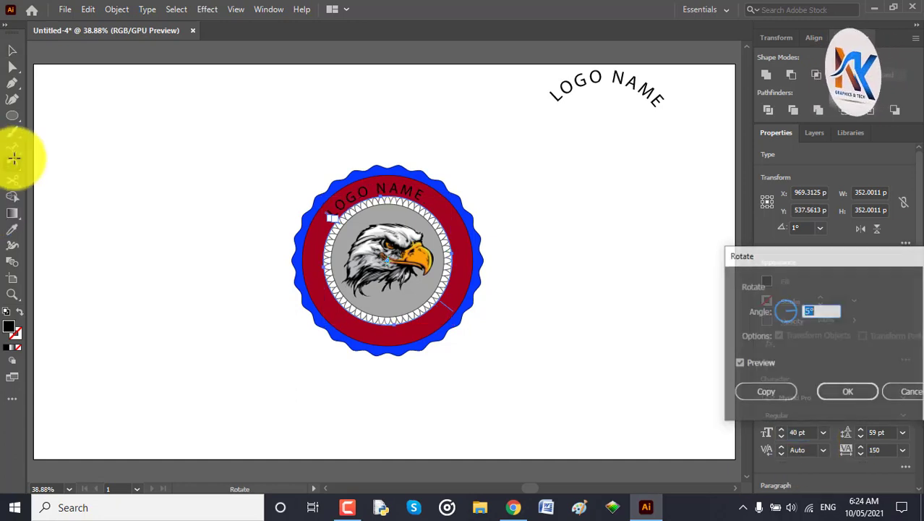
{"action": "scroll", "coordinate": [834, 312], "scroll_direction": "down", "scroll_amount": 5}
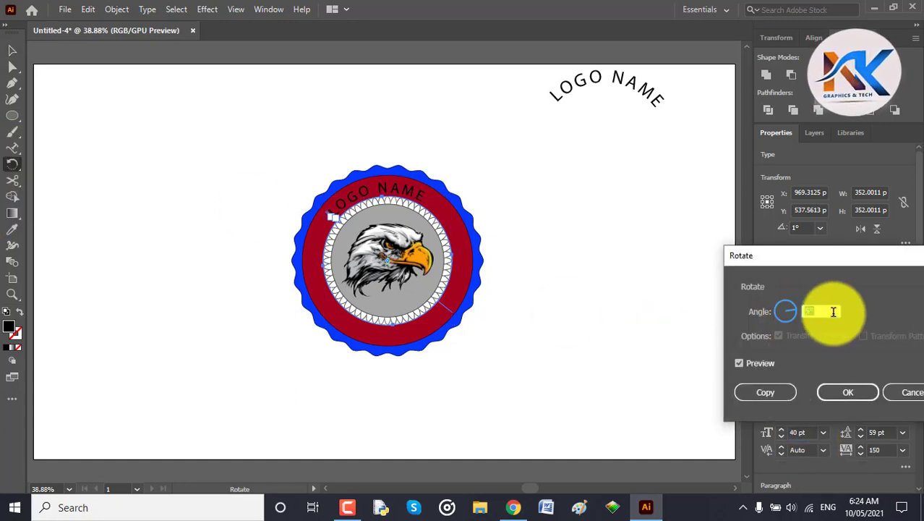
{"action": "scroll", "coordinate": [834, 312], "scroll_direction": "down", "scroll_amount": 3}
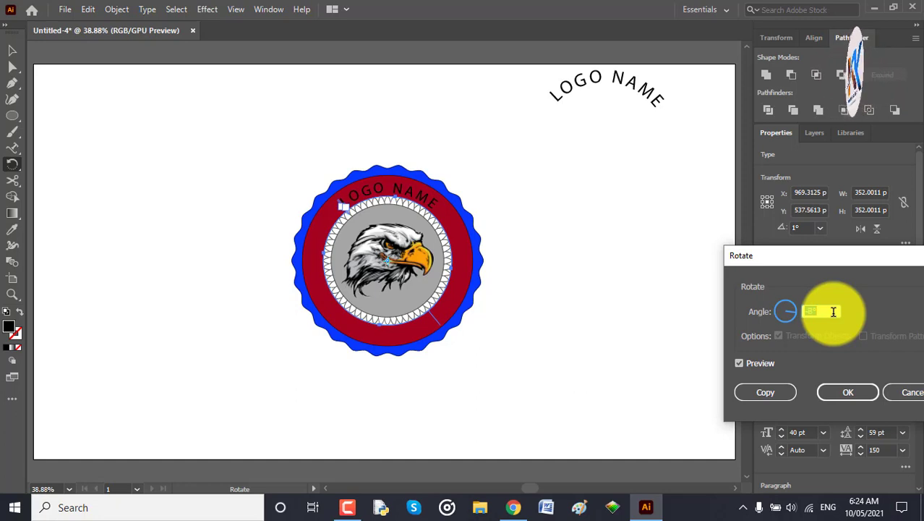
{"action": "left_click", "coordinate": [857, 395]}
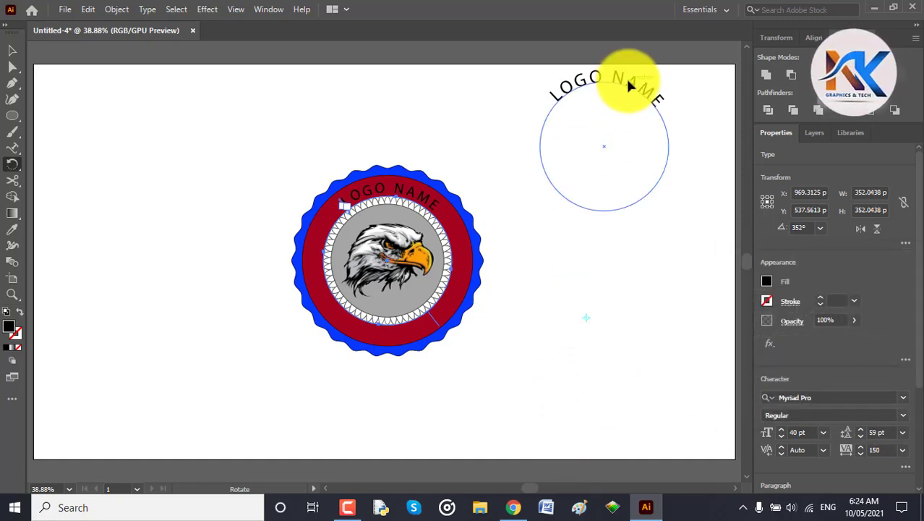
Move the spare LOGO NAME path text down beside the badge and replace its word LOGO with COMPANY.
{"action": "left_click", "coordinate": [12, 50]}
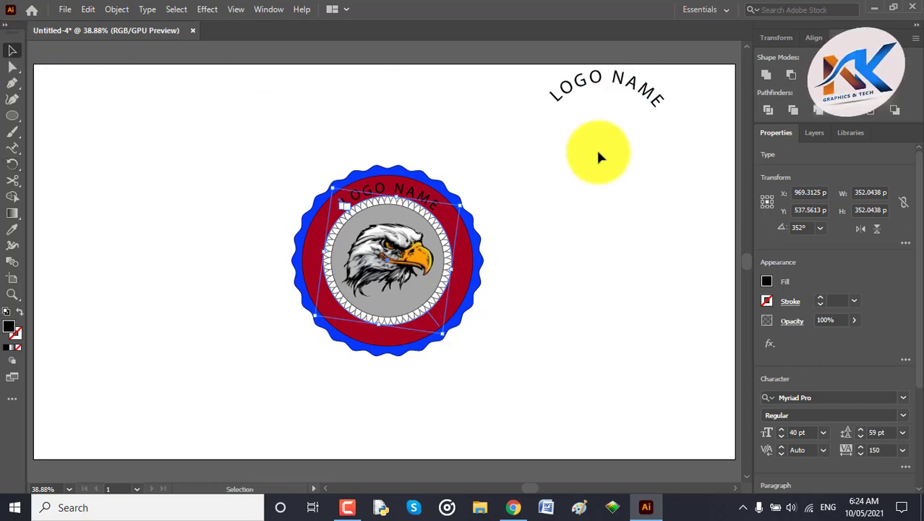
{"action": "left_click_drag", "start_coordinate": [637, 75], "coordinate": [631, 173]}
{"action": "key", "text": "t"}
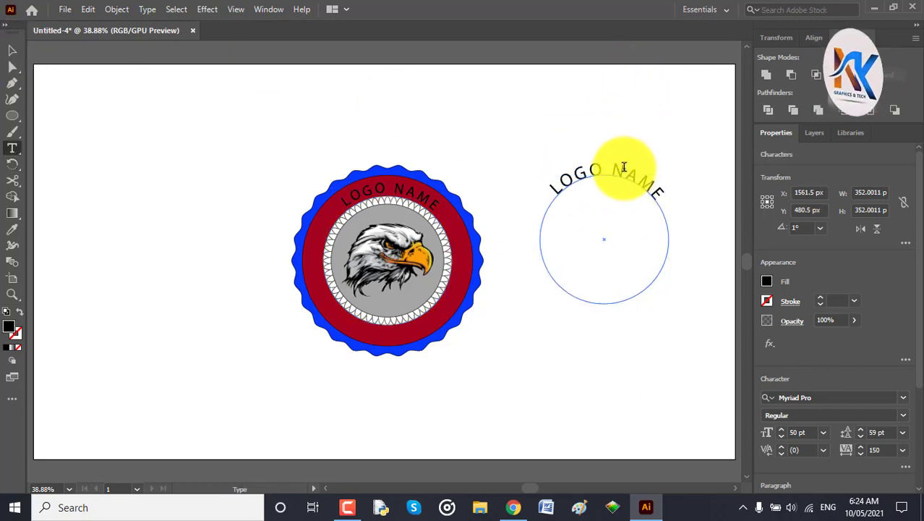
{"action": "double_click", "coordinate": [624, 168]}
{"action": "double_click", "coordinate": [590, 165]}
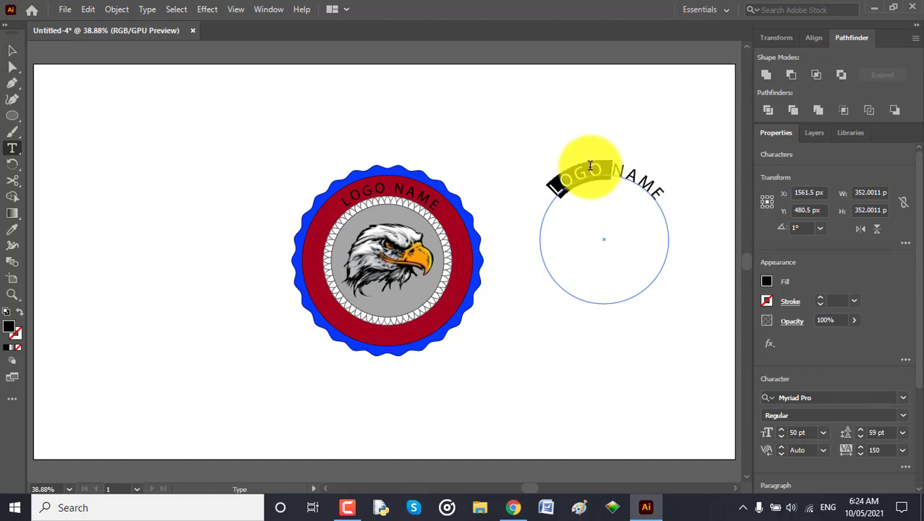
{"action": "type", "text": "COMPANY"}
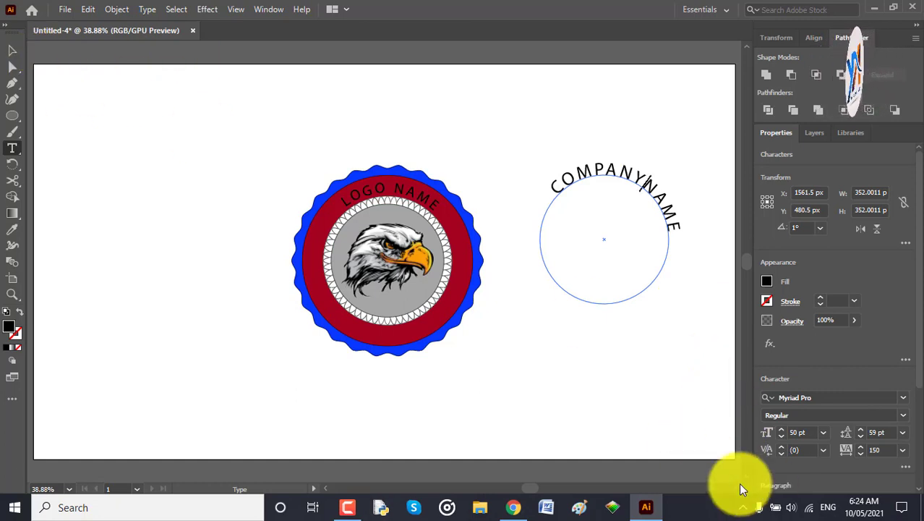
{"action": "left_click", "coordinate": [12, 50]}
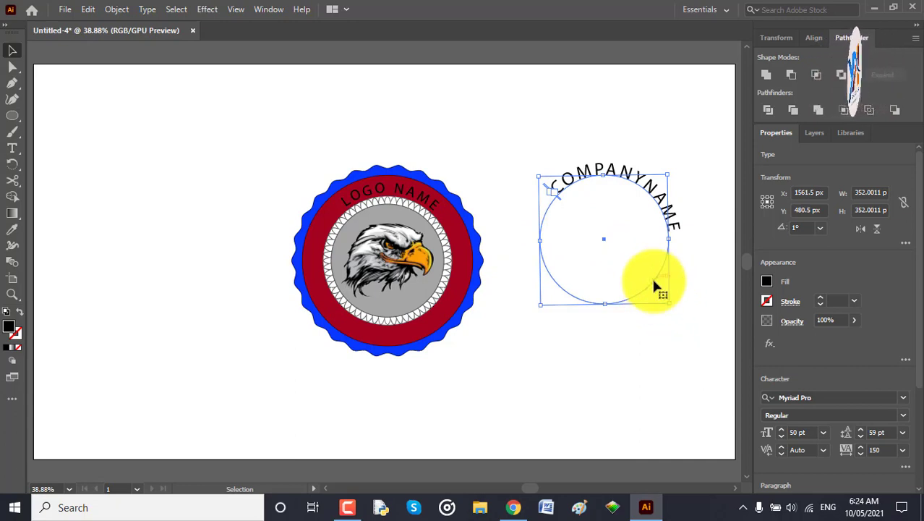
Move the COMPANYNAME path text slightly away from the badge and rotate it counterclockwise to a rotation angle of 12°.
{"action": "left_click_drag", "start_coordinate": [653, 278], "coordinate": [671, 294]}
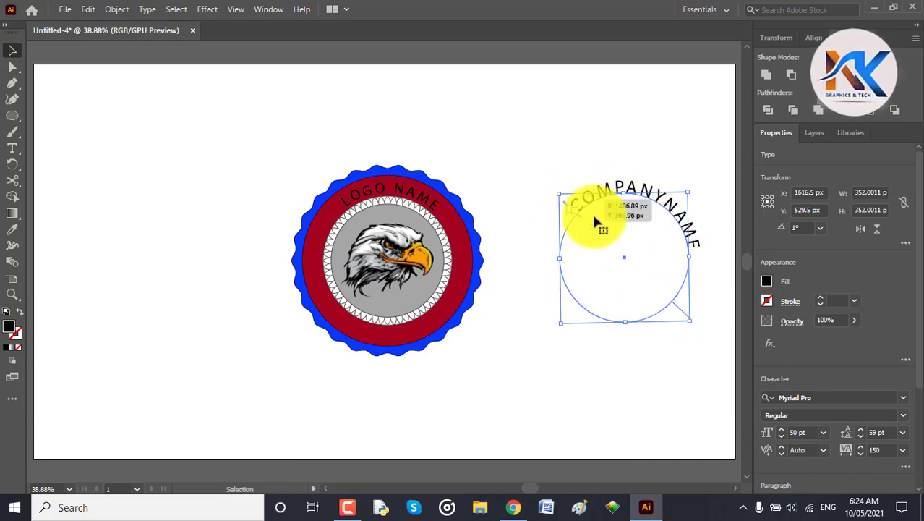
{"action": "left_click", "coordinate": [11, 164]}
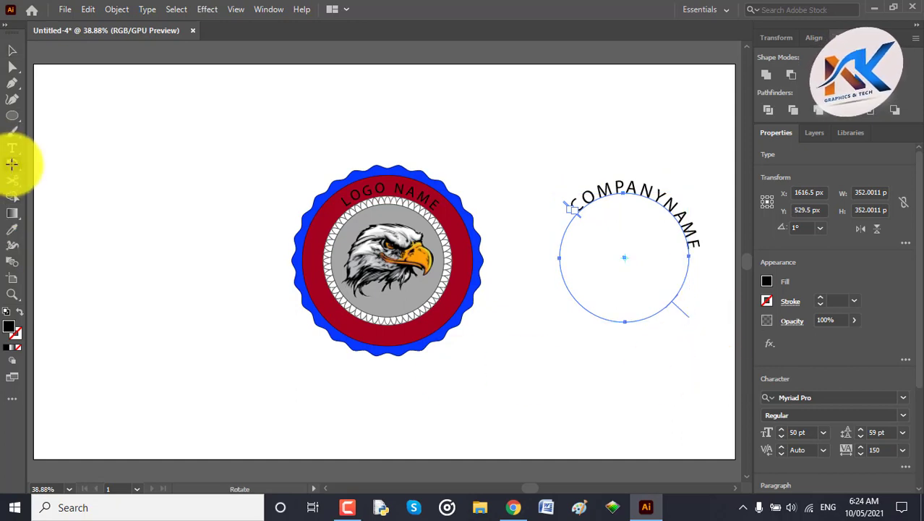
{"action": "double_click", "coordinate": [12, 164]}
{"action": "scroll", "coordinate": [824, 309], "scroll_direction": "down", "scroll_amount": 4}
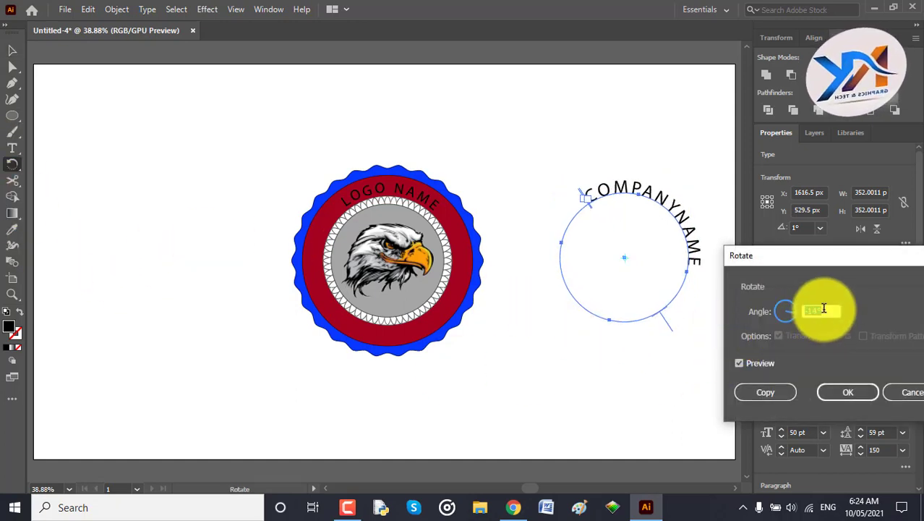
{"action": "scroll", "coordinate": [824, 309], "scroll_direction": "up", "scroll_amount": 20}
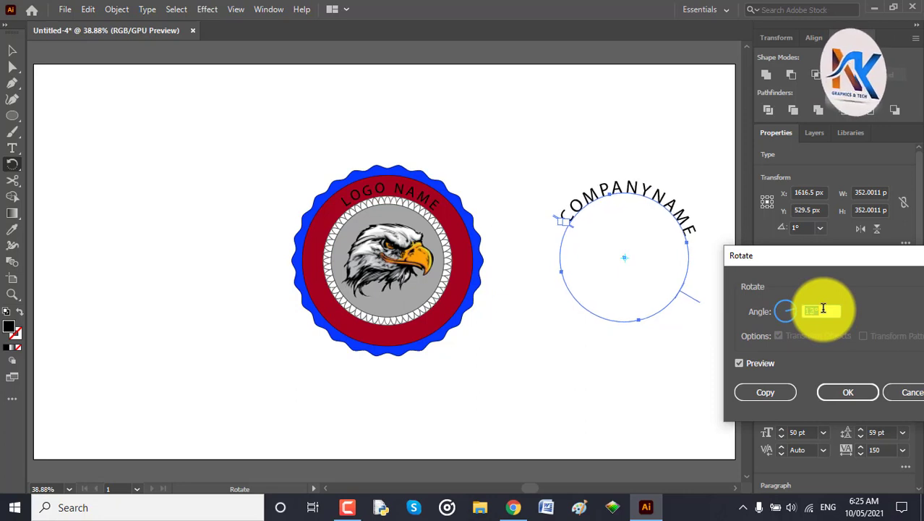
{"action": "left_click", "coordinate": [852, 394]}
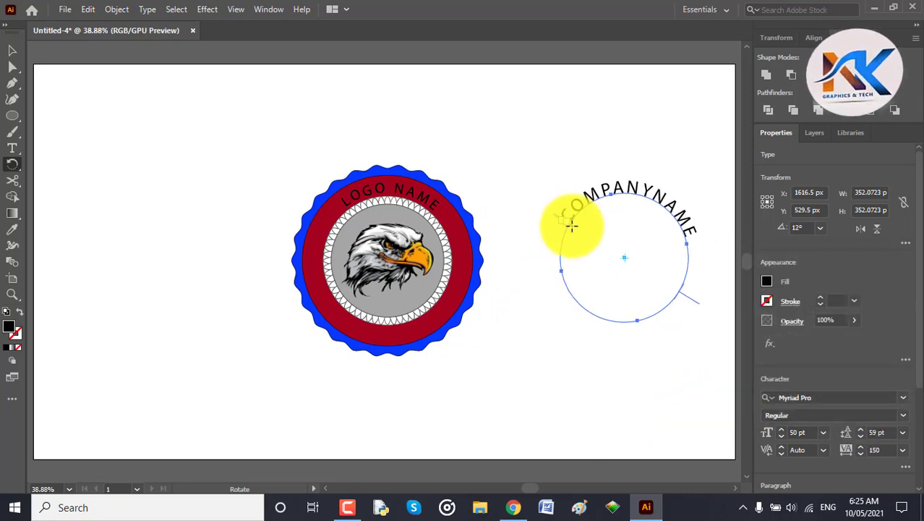
{"action": "left_click", "coordinate": [11, 50]}
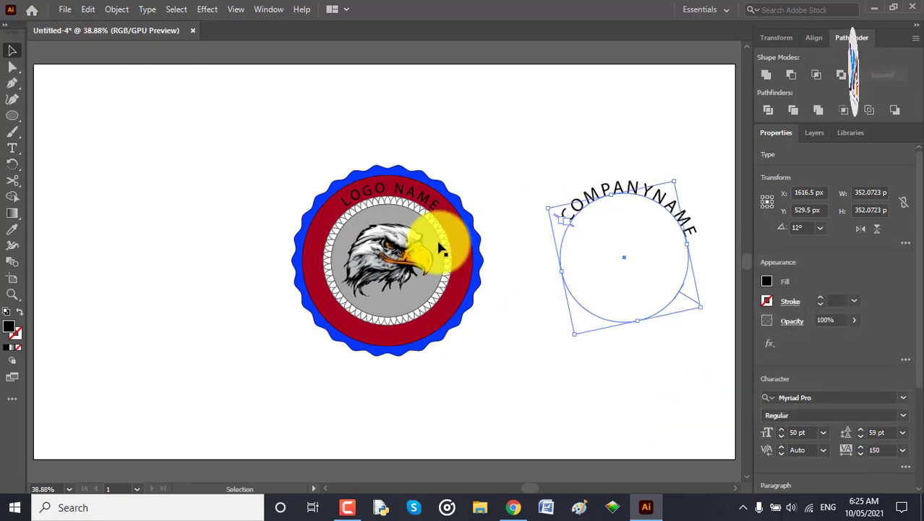
Try to reposition the COMPANYNAME text on its circle with the start bracket, and undo the change.
{"action": "left_click_drag", "start_coordinate": [614, 186], "coordinate": [553, 213]}
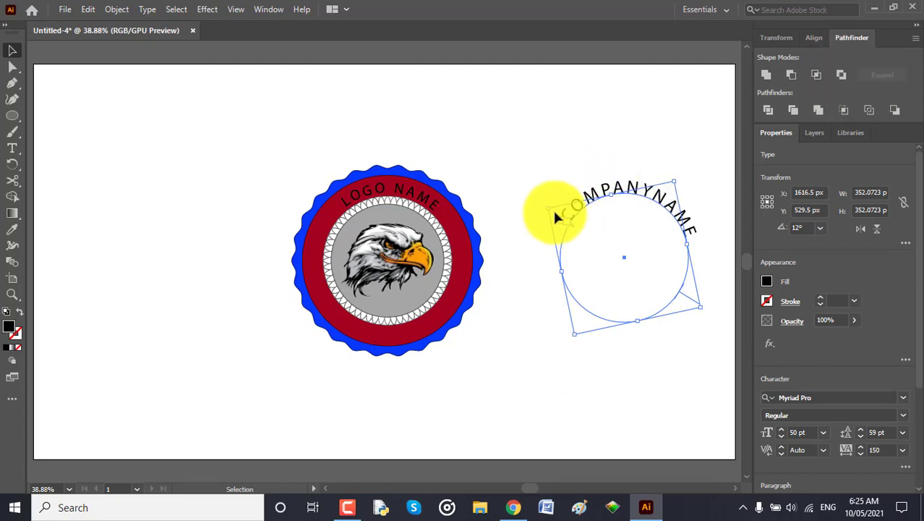
{"action": "left_click", "coordinate": [552, 208]}
{"action": "mouse_move", "coordinate": [616, 198]}
{"action": "left_mouse_down"}
{"action": "mouse_move", "coordinate": [618, 186]}
{"action": "mouse_move", "coordinate": [588, 196]}
{"action": "mouse_move", "coordinate": [570, 225]}
{"action": "mouse_move", "coordinate": [565, 217]}
{"action": "mouse_move", "coordinate": [606, 211]}
{"action": "mouse_move", "coordinate": [617, 226]}
{"action": "mouse_move", "coordinate": [618, 182]}
{"action": "left_mouse_up"}
{"action": "key", "text": "ctrl+z"}
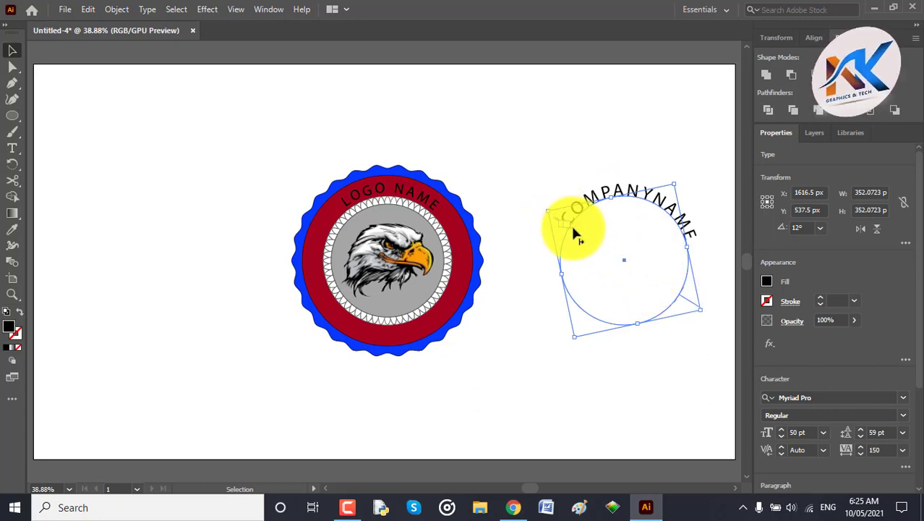
{"action": "left_click_drag", "start_coordinate": [573, 229], "coordinate": [581, 237]}
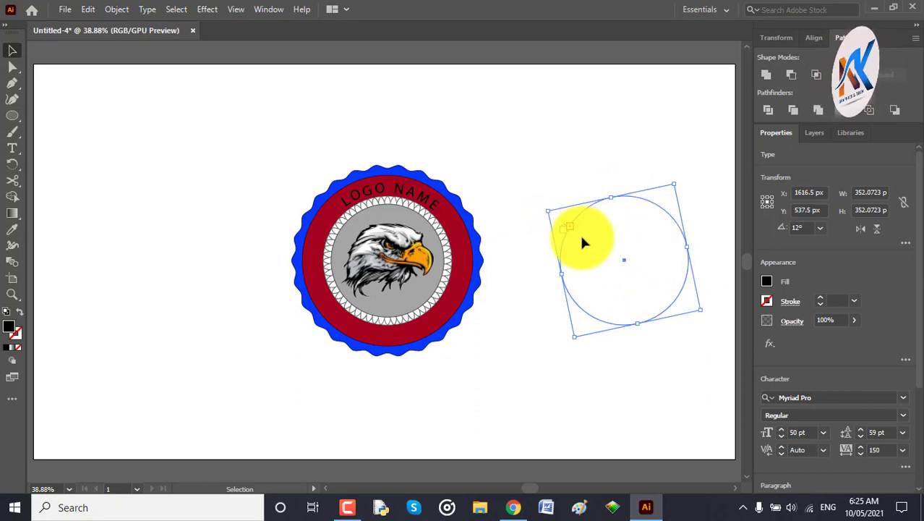
{"action": "left_click", "coordinate": [640, 253]}
{"action": "key", "text": "ctrl+z"}
{"action": "key", "text": "ctrl+z"}
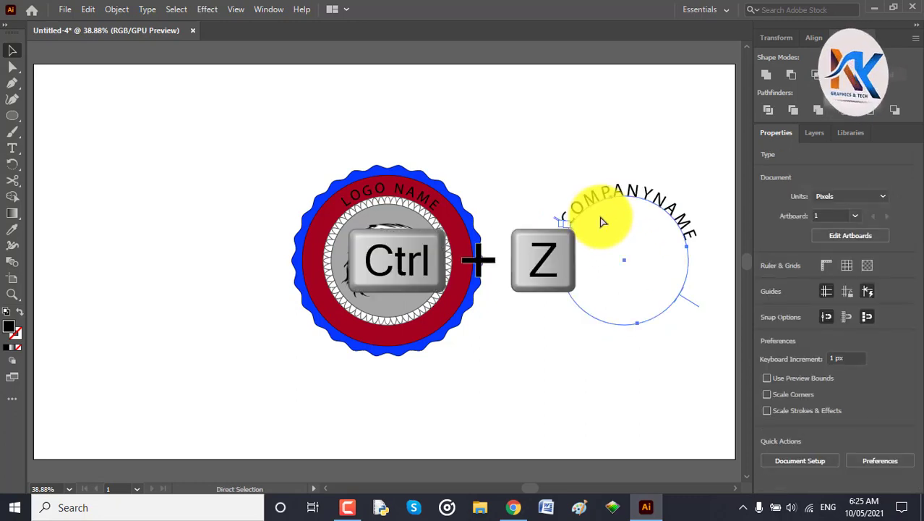
{"action": "right_click", "coordinate": [630, 190]}
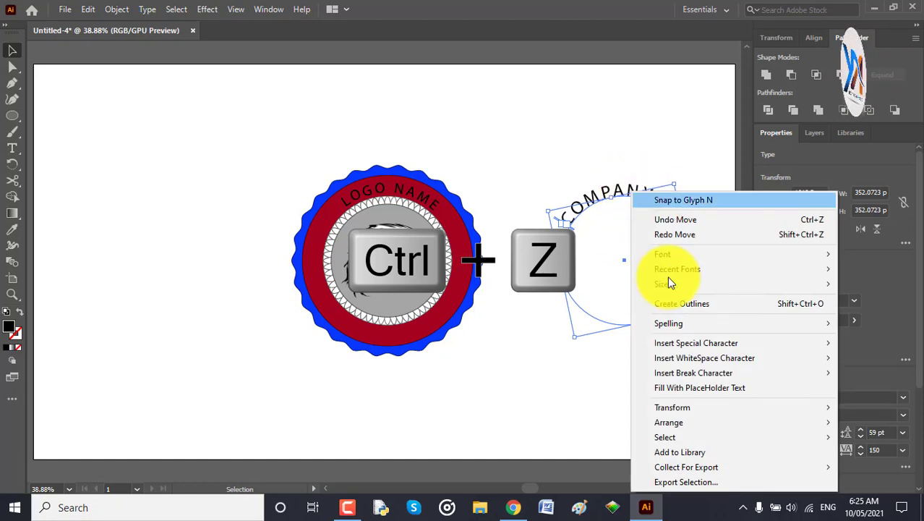
{"action": "mouse_move", "coordinate": [678, 410]}
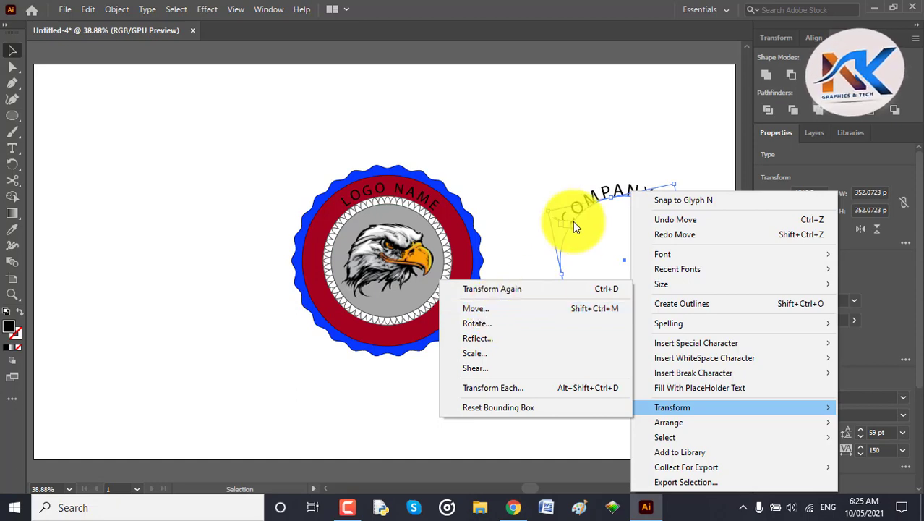
{"action": "left_click", "coordinate": [596, 147]}
{"action": "left_click", "coordinate": [622, 194]}
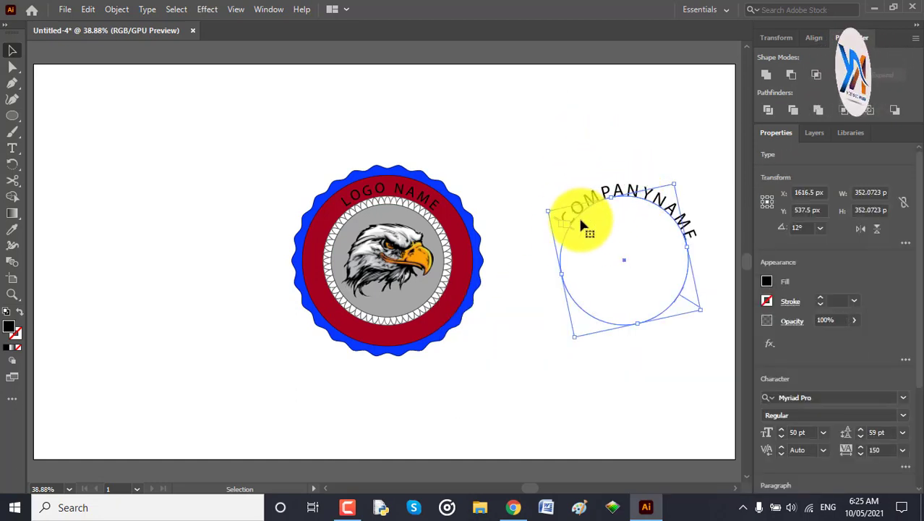
Flip the COMPANYNAME path text to the inside of its circle, running down the circle's right side.
{"action": "mouse_move", "coordinate": [557, 219]}
{"action": "left_mouse_down"}
{"action": "mouse_move", "coordinate": [582, 206]}
{"action": "mouse_move", "coordinate": [553, 214]}
{"action": "mouse_move", "coordinate": [554, 251]}
{"action": "mouse_move", "coordinate": [586, 285]}
{"action": "left_mouse_up"}
{"action": "key", "text": "ctrl+z"}
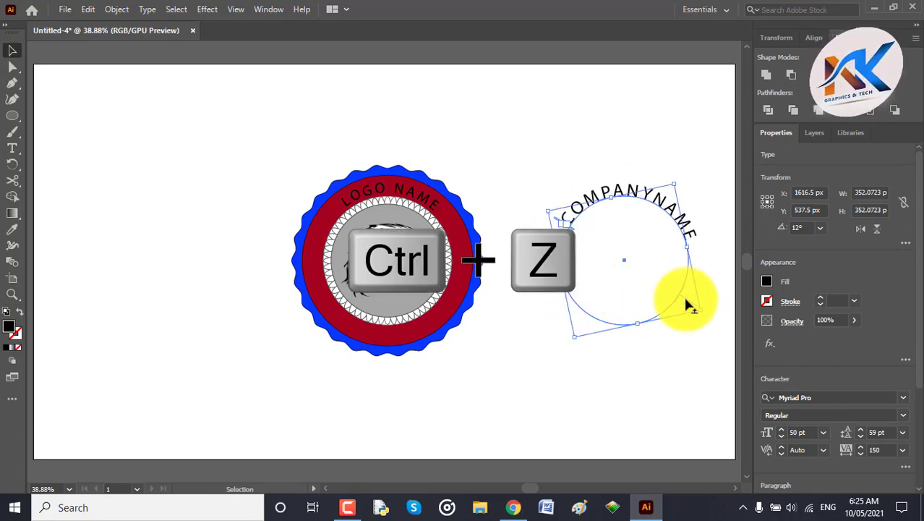
{"action": "left_click_drag", "start_coordinate": [691, 304], "coordinate": [640, 306]}
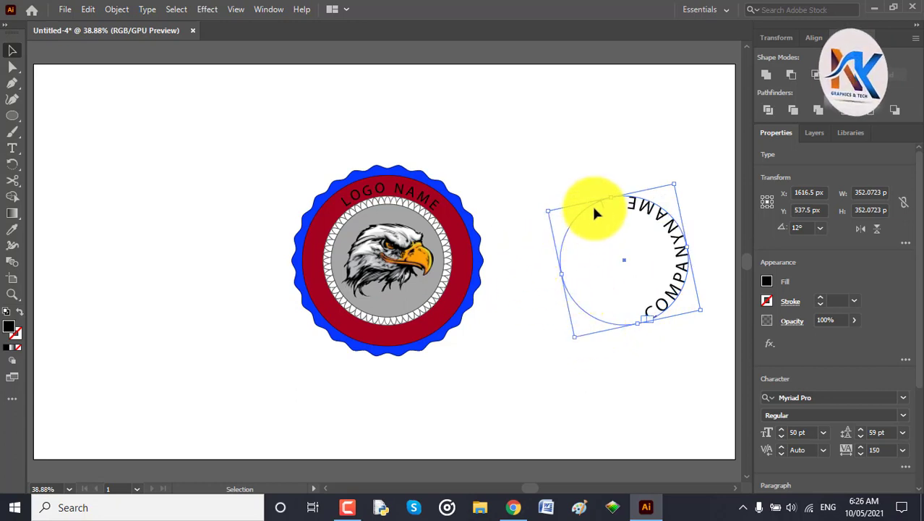
Rotate the COMPANYNAME path text by -94° so the lettering runs along the bottom of its circle.
{"action": "left_click", "coordinate": [11, 164]}
{"action": "double_click", "coordinate": [11, 163]}
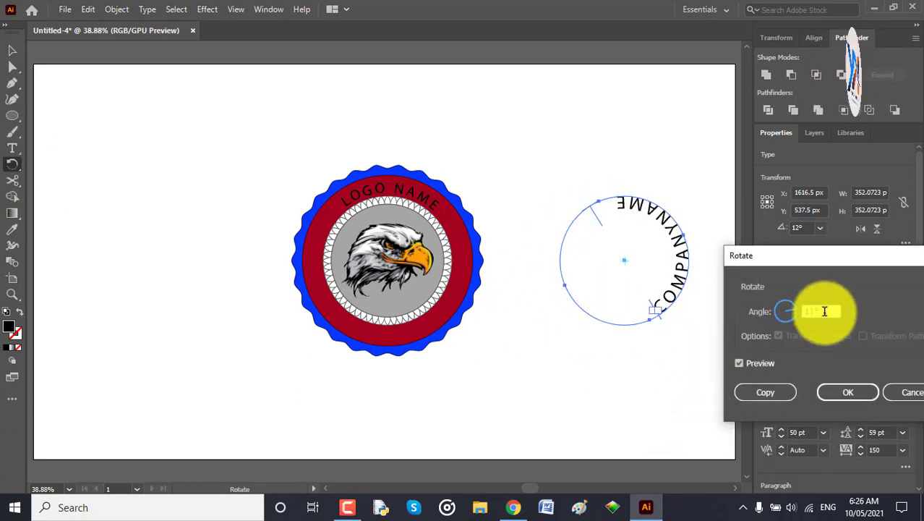
{"action": "key", "text": "Down"}
{"action": "key", "text": "Down"}
{"action": "key", "text": "Down"}
{"action": "key", "text": "Down"}
{"action": "key", "text": "Down"}
{"action": "key", "text": "Down"}
{"action": "key", "text": "Down"}
{"action": "key", "text": "Down"}
{"action": "key", "text": "Down"}
{"action": "key", "text": "Down"}
{"action": "key", "text": "Down"}
{"action": "key", "text": "Down"}
{"action": "key", "text": "Down"}
{"action": "key", "text": "Down"}
{"action": "key", "text": "Down"}
{"action": "key", "text": "Down"}
{"action": "key", "text": "Down"}
{"action": "key", "text": "Down"}
{"action": "key", "text": "Down"}
{"action": "key", "text": "Down"}
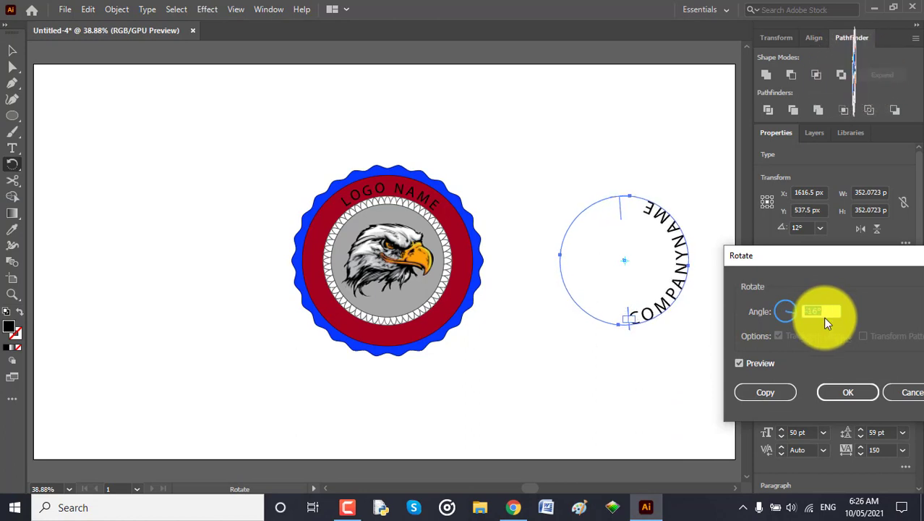
{"action": "key", "text": "Down"}
{"action": "key", "text": "Down"}
{"action": "key", "text": "Down"}
{"action": "key", "text": "Down"}
{"action": "key", "text": "Down"}
{"action": "key", "text": "Down"}
{"action": "key", "text": "Down"}
{"action": "key", "text": "Down"}
{"action": "key", "text": "Down"}
{"action": "key", "text": "Down"}
{"action": "key", "text": "Down"}
{"action": "key", "text": "Down"}
{"action": "key", "text": "Down"}
{"action": "key", "text": "Down"}
{"action": "key", "text": "Down"}
{"action": "key", "text": "Down"}
{"action": "key", "text": "Down"}
{"action": "key", "text": "Down"}
{"action": "key", "text": "Down"}
{"action": "key", "text": "Down"}
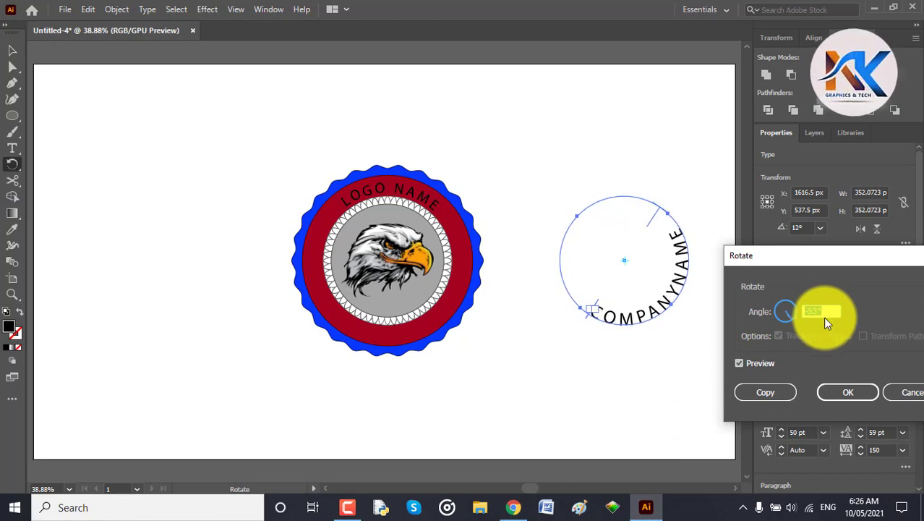
{"action": "key", "text": "Down"}
{"action": "key", "text": "Down"}
{"action": "key", "text": "Down"}
{"action": "key", "text": "Down"}
{"action": "key", "text": "Down"}
{"action": "key", "text": "Down"}
{"action": "key", "text": "Down"}
{"action": "key", "text": "Down"}
{"action": "key", "text": "Down"}
{"action": "key", "text": "Down"}
{"action": "key", "text": "Down"}
{"action": "key", "text": "Down"}
{"action": "key", "text": "Down"}
{"action": "key", "text": "Down"}
{"action": "key", "text": "Down"}
{"action": "key", "text": "Down"}
{"action": "key", "text": "Down"}
{"action": "key", "text": "Down"}
{"action": "key", "text": "Down"}
{"action": "key", "text": "Down"}
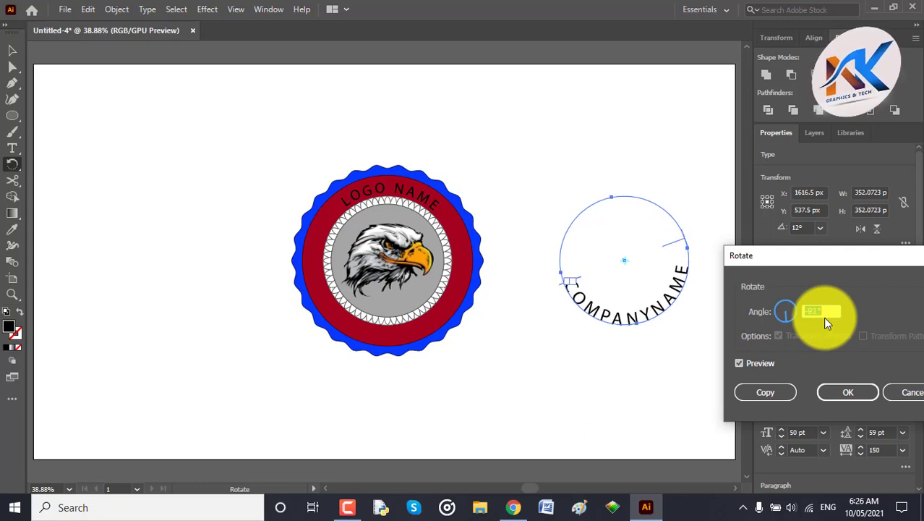
{"action": "key", "text": "Down"}
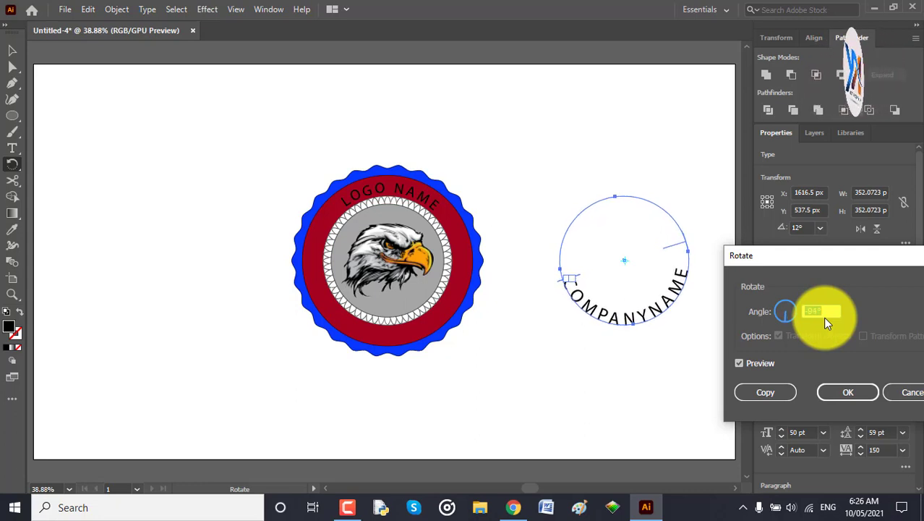
{"action": "left_click", "coordinate": [848, 392]}
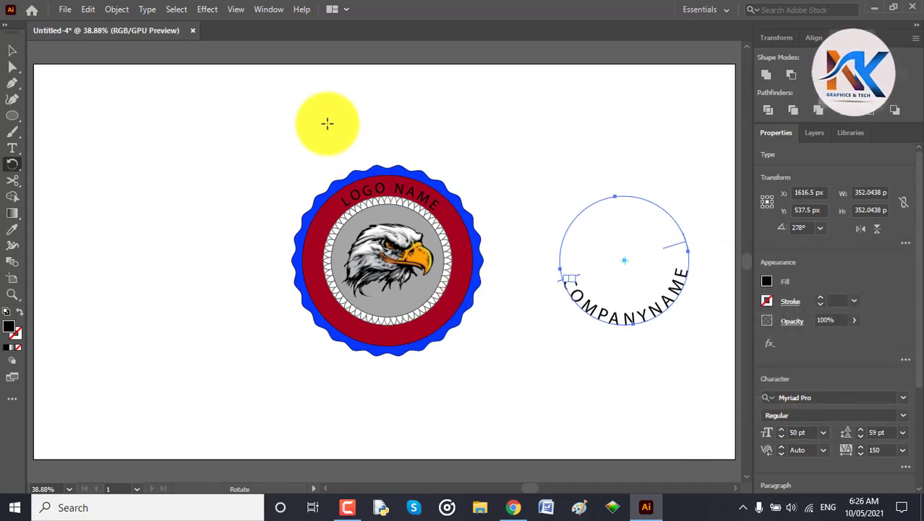
Try to align all the artwork on a common horizontal centre, and undo the alignment.
{"action": "left_click", "coordinate": [12, 50]}
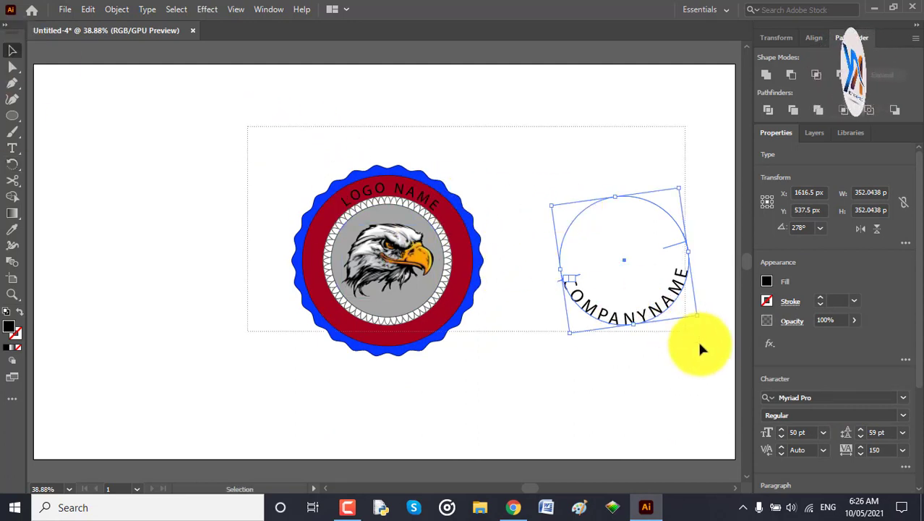
{"action": "key", "text": "ctrl+a"}
{"action": "left_click", "coordinate": [816, 402]}
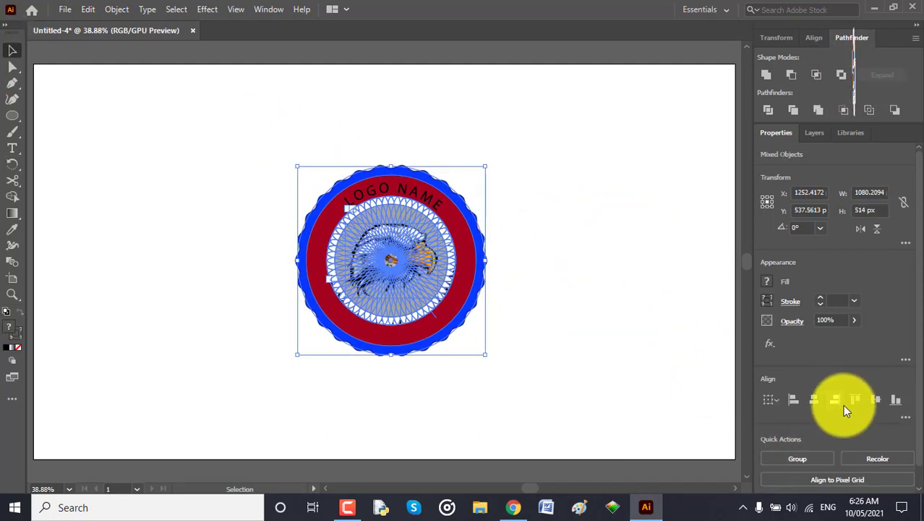
{"action": "left_click", "coordinate": [549, 331]}
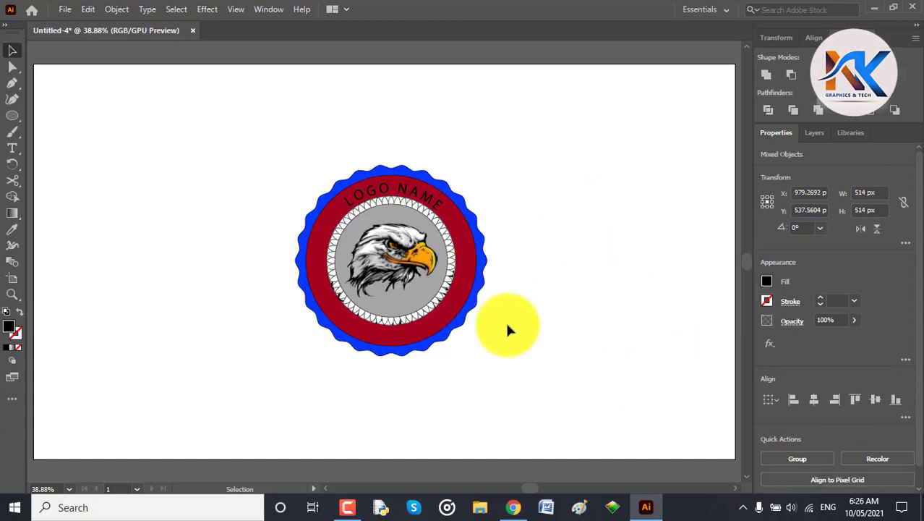
{"action": "left_click", "coordinate": [427, 336]}
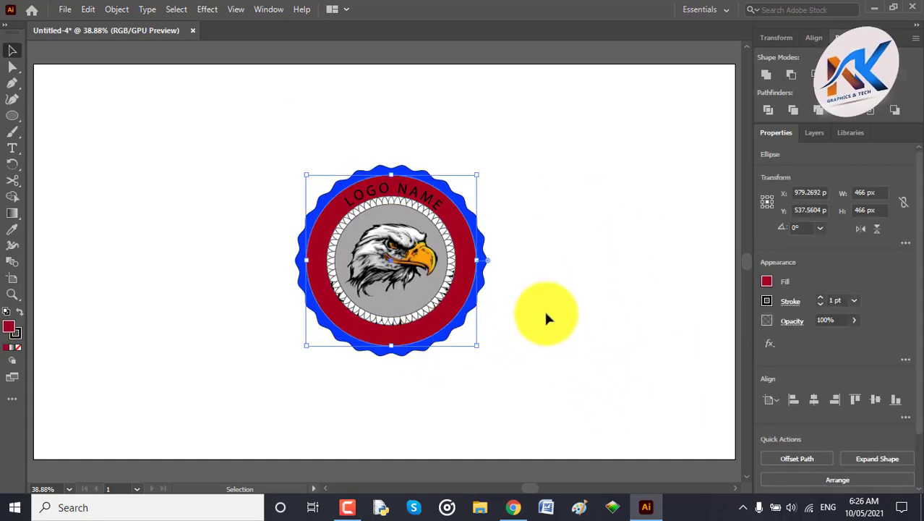
{"action": "key", "text": "ctrl+z"}
{"action": "key", "text": "ctrl+z"}
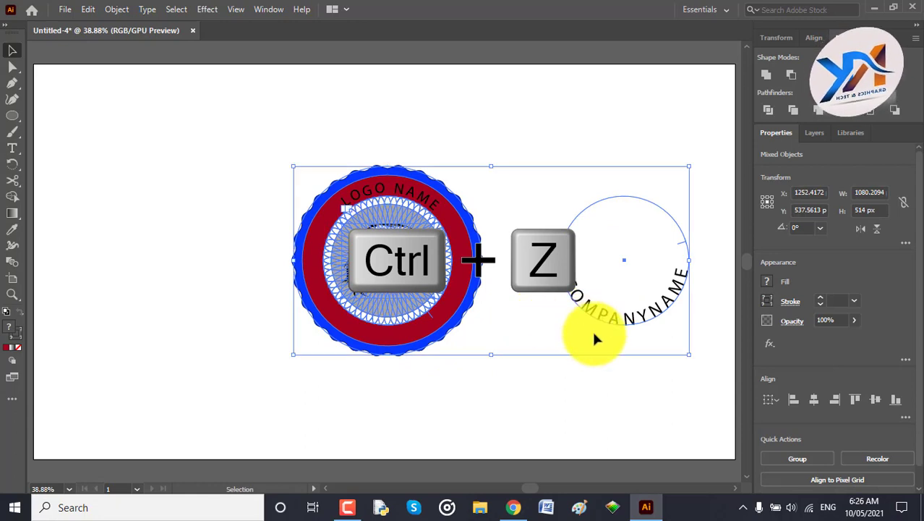
Move the COMPANYNAME path text onto the badge so its circle matches the outer edge of the white rosette.
{"action": "left_click", "coordinate": [625, 360]}
{"action": "left_click", "coordinate": [620, 326]}
{"action": "left_click_drag", "start_coordinate": [620, 325], "coordinate": [389, 319]}
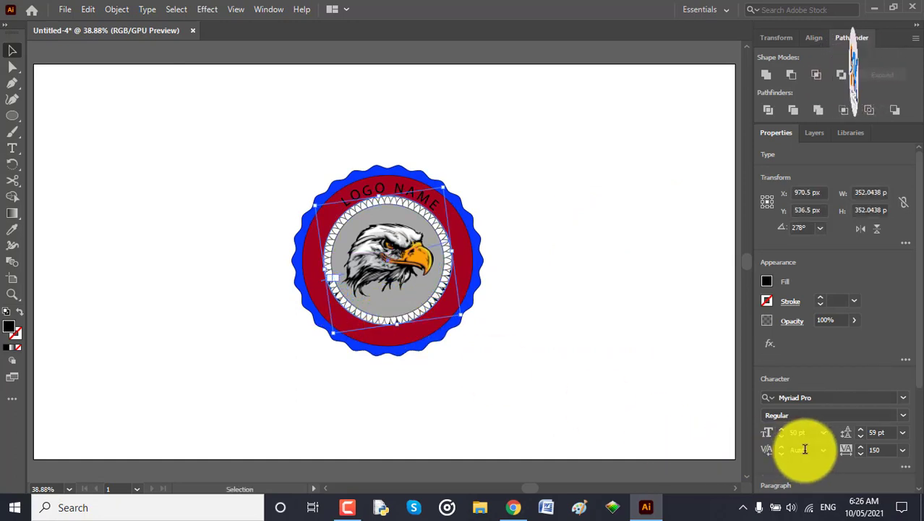
Set the COMPANYNAME text's baseline shift to -45 pt and its font size to 40 pt to fit the red ring.
{"action": "left_click", "coordinate": [905, 467]}
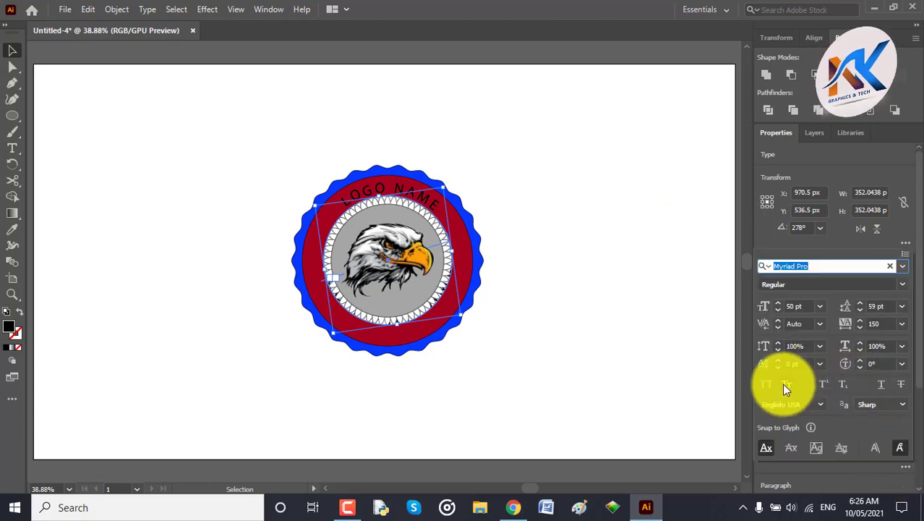
{"action": "left_click", "coordinate": [807, 363]}
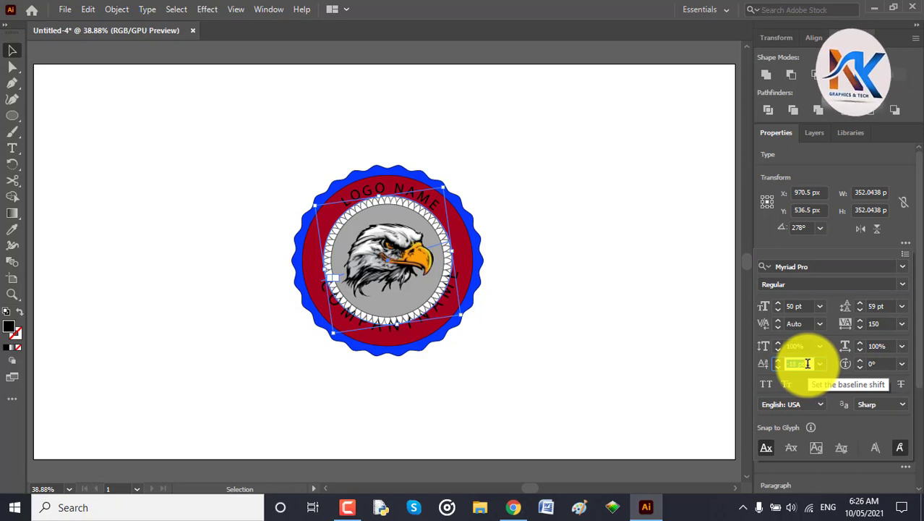
{"action": "scroll", "coordinate": [808, 365], "scroll_direction": "down", "scroll_amount": 10}
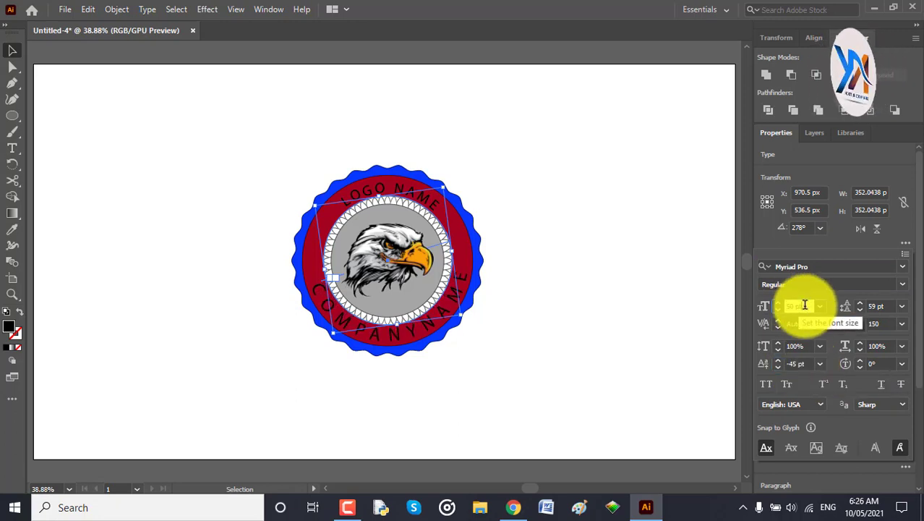
{"action": "scroll", "coordinate": [805, 305], "scroll_direction": "down", "scroll_amount": 5}
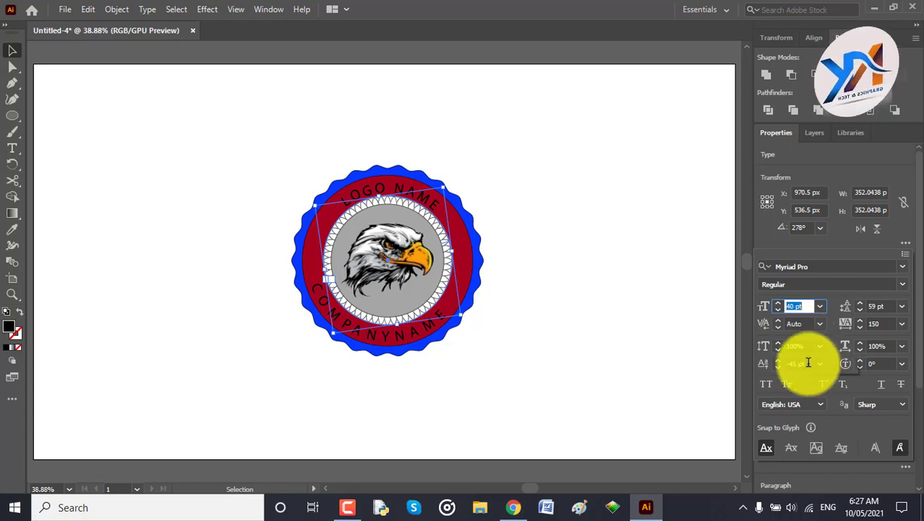
{"action": "scroll", "coordinate": [804, 306], "scroll_direction": "down", "scroll_amount": 2}
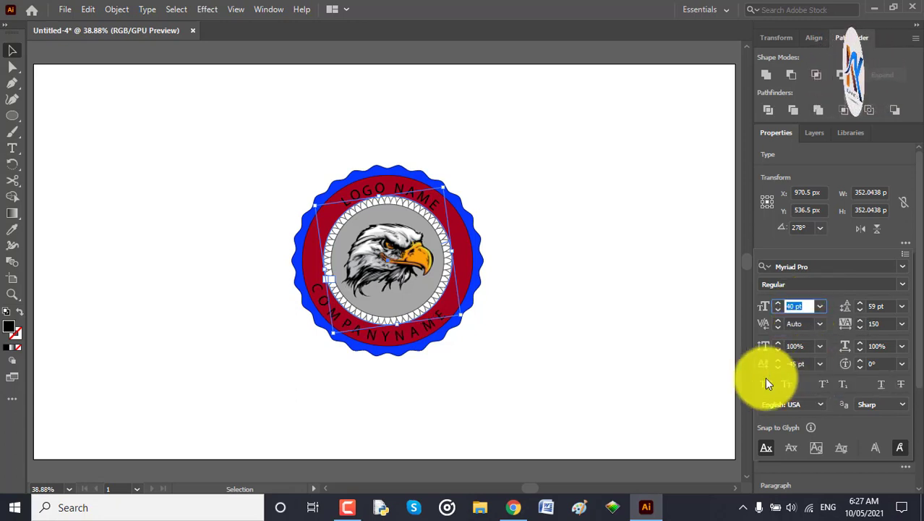
Rotate the COMPANYNAME text by a further 10° to centre it in the lower part of the red ring.
{"action": "double_click", "coordinate": [12, 163]}
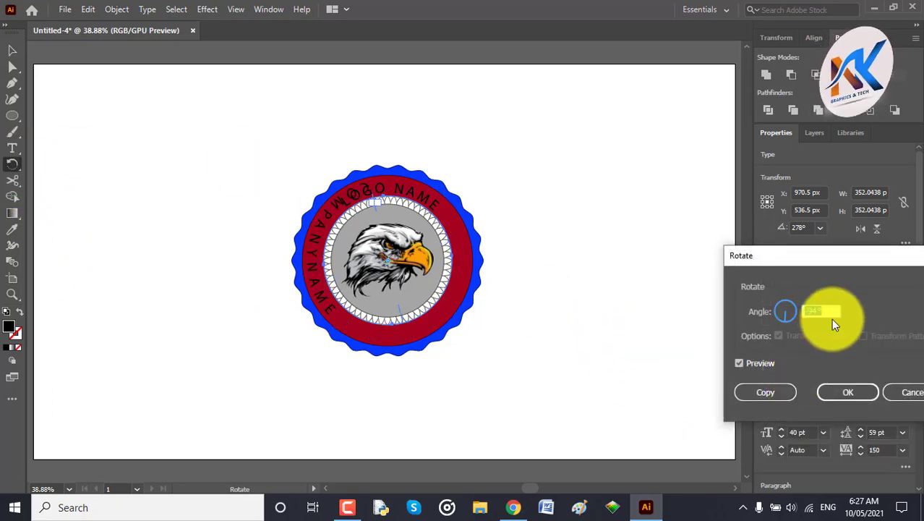
{"action": "scroll", "coordinate": [828, 306], "scroll_direction": "down", "scroll_amount": 6}
{"action": "scroll", "coordinate": [828, 307], "scroll_direction": "up", "scroll_amount": 10}
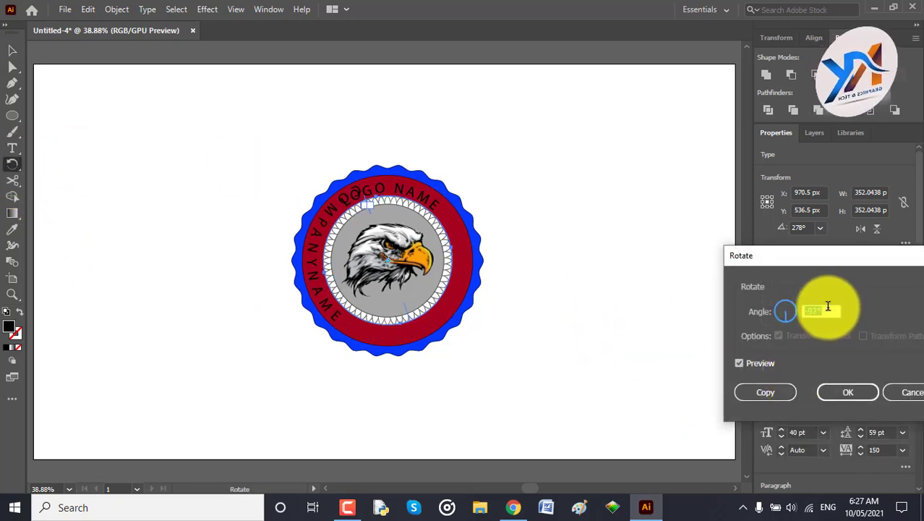
{"action": "scroll", "coordinate": [828, 306], "scroll_direction": "up", "scroll_amount": 8}
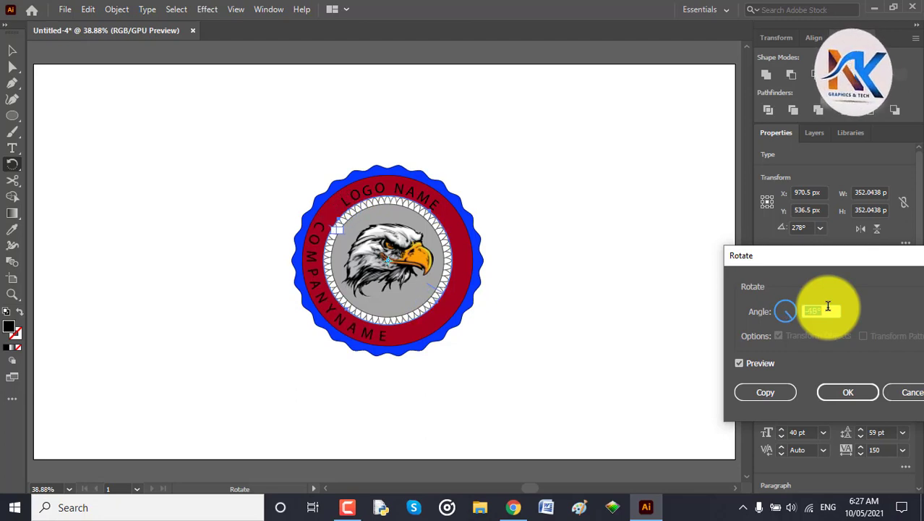
{"action": "scroll", "coordinate": [828, 307], "scroll_direction": "up", "scroll_amount": 6}
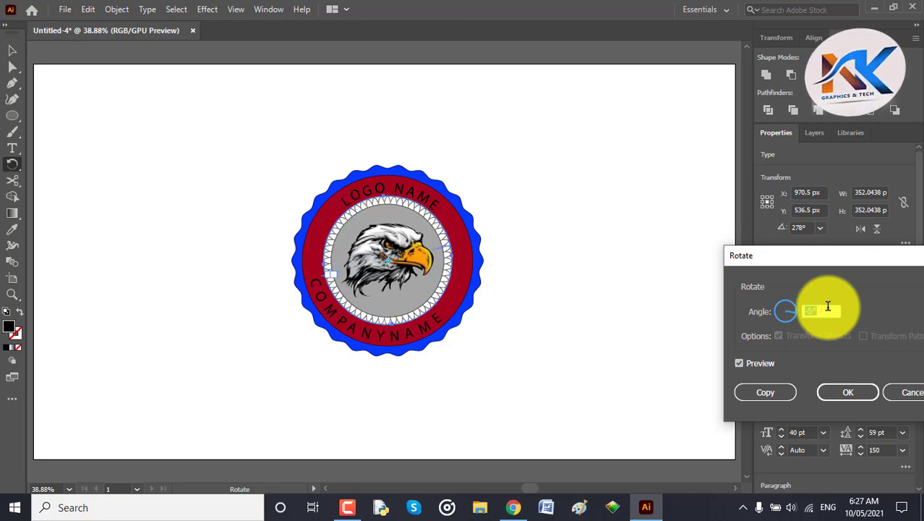
{"action": "scroll", "coordinate": [828, 306], "scroll_direction": "up", "scroll_amount": 3}
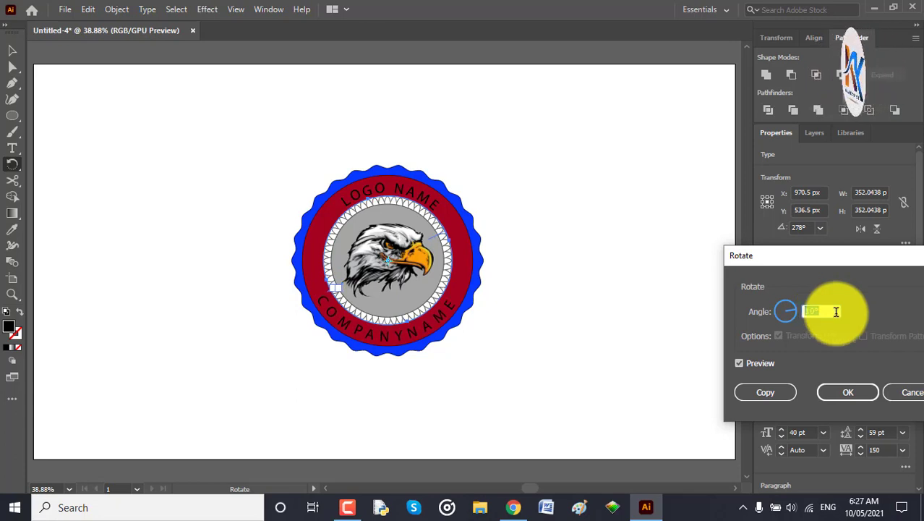
{"action": "left_click", "coordinate": [868, 397]}
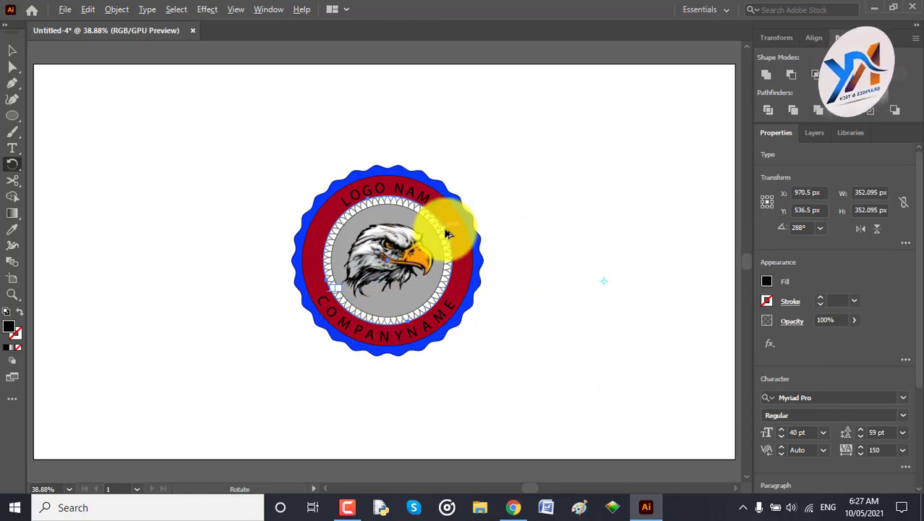
Change the COMPANYNAME text's fill to the near-white colour F7F2F3.
{"action": "scroll", "coordinate": [322, 327], "scroll_direction": "up", "scroll_amount": 6}
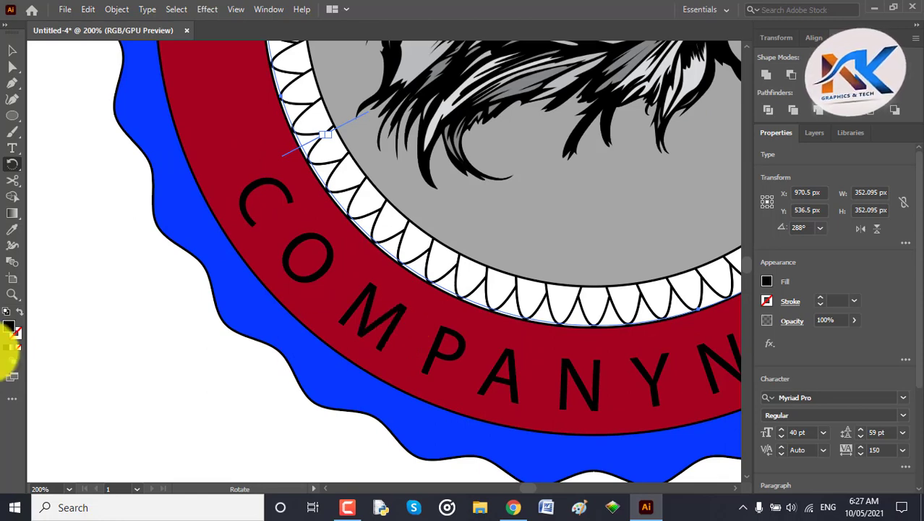
{"action": "double_click", "coordinate": [13, 327]}
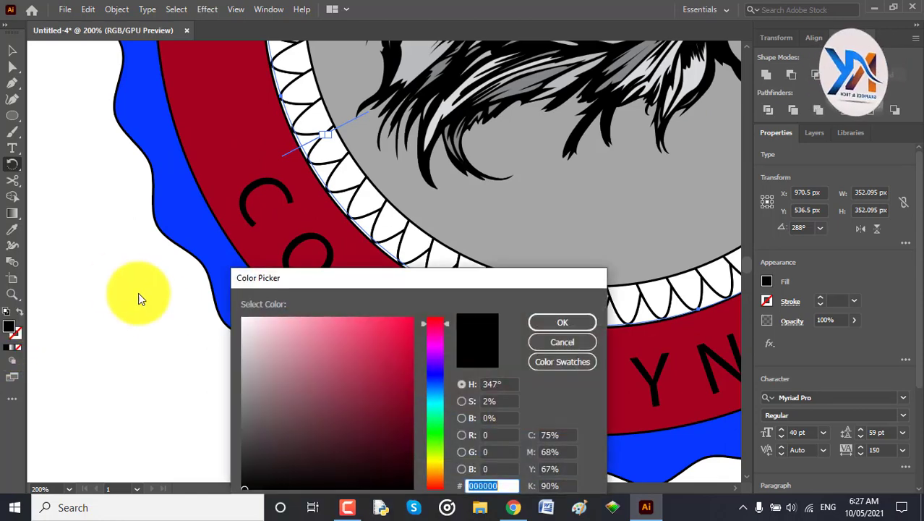
{"action": "left_click", "coordinate": [246, 323]}
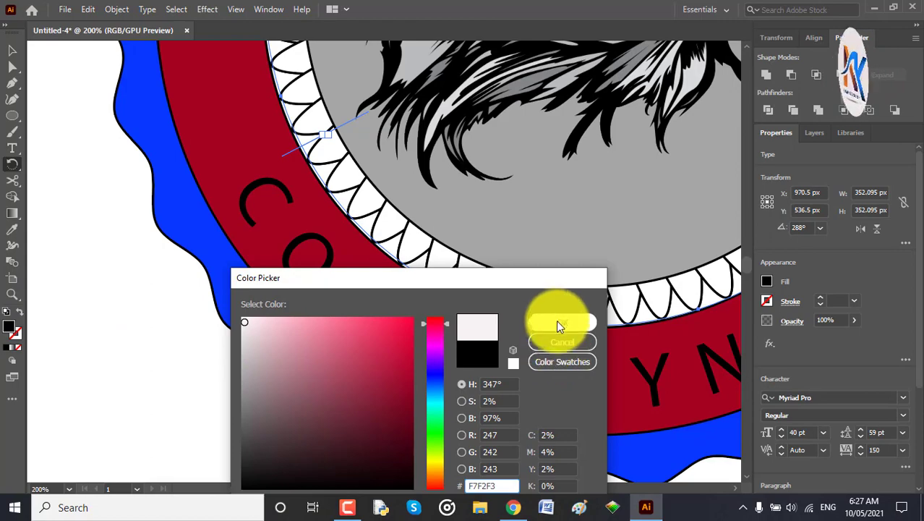
{"action": "left_click", "coordinate": [557, 321]}
Select the LOGO NAME text at the badge's top and change its fill to the near-white colour F9F9F9.
{"action": "scroll", "coordinate": [557, 319], "scroll_direction": "down", "scroll_amount": 6}
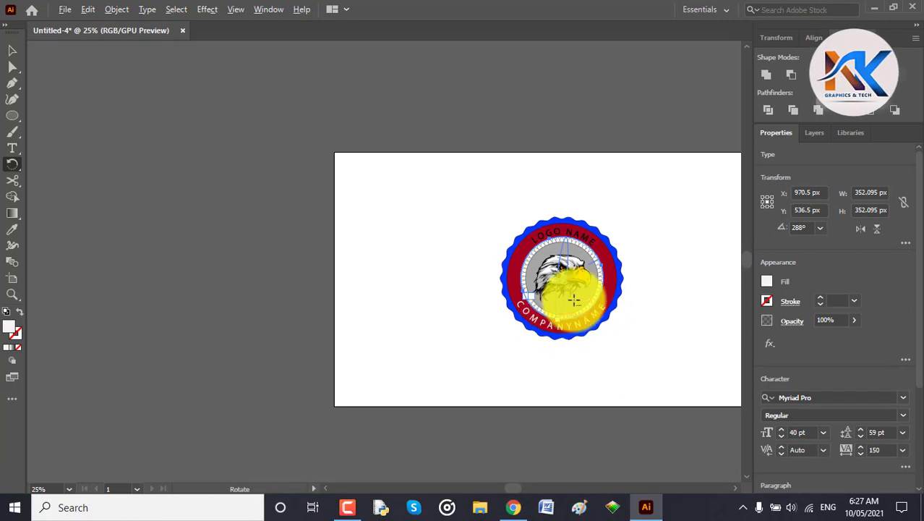
{"action": "scroll", "coordinate": [599, 224], "scroll_direction": "up", "scroll_amount": 5}
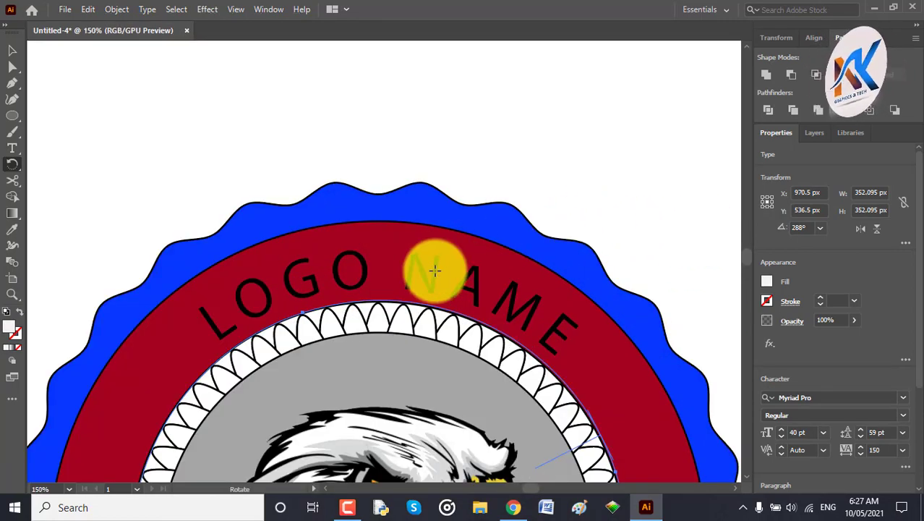
{"action": "left_click", "coordinate": [11, 51]}
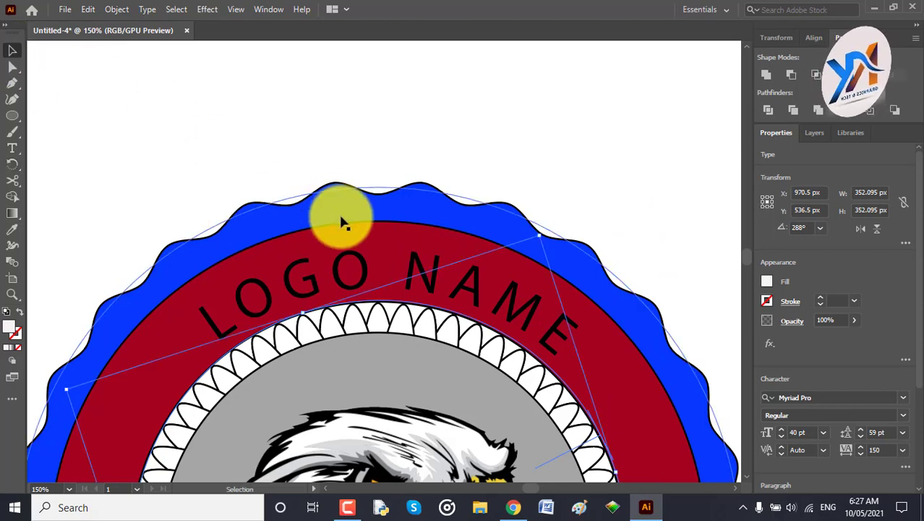
{"action": "left_click", "coordinate": [334, 273]}
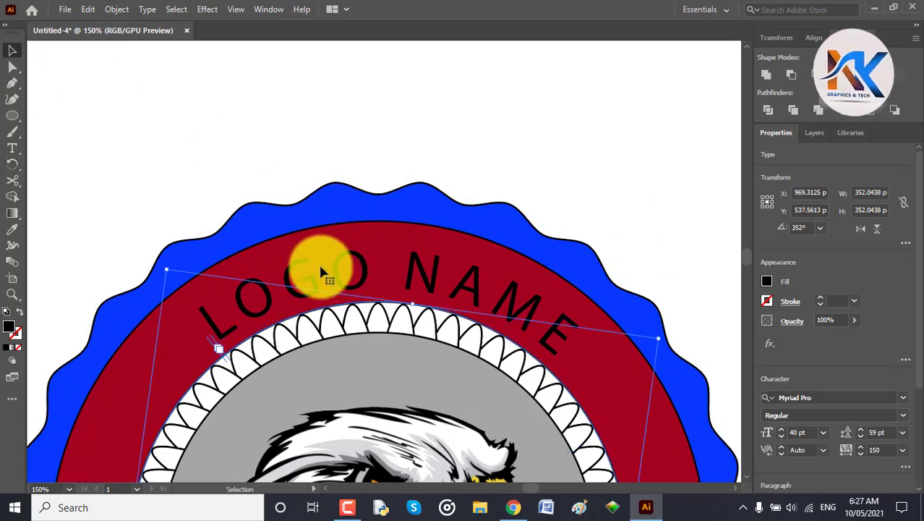
{"action": "double_click", "coordinate": [15, 327]}
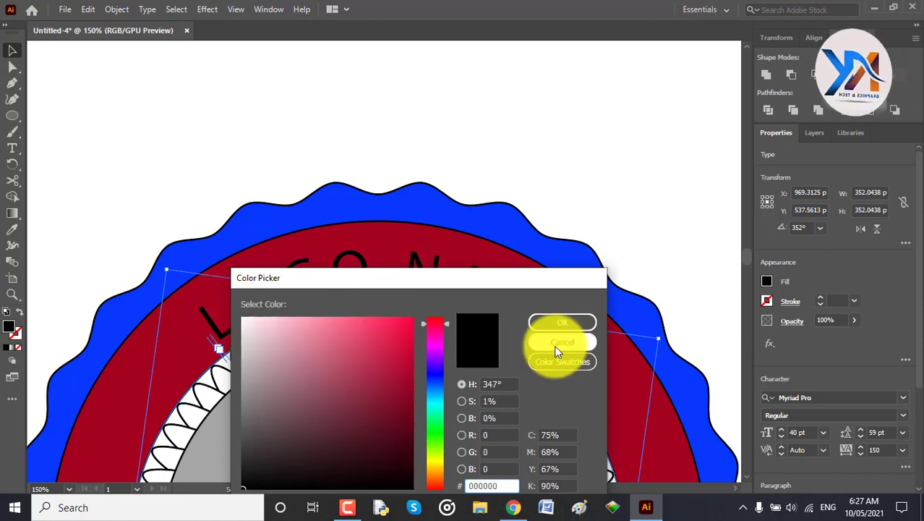
{"action": "left_click", "coordinate": [241, 319]}
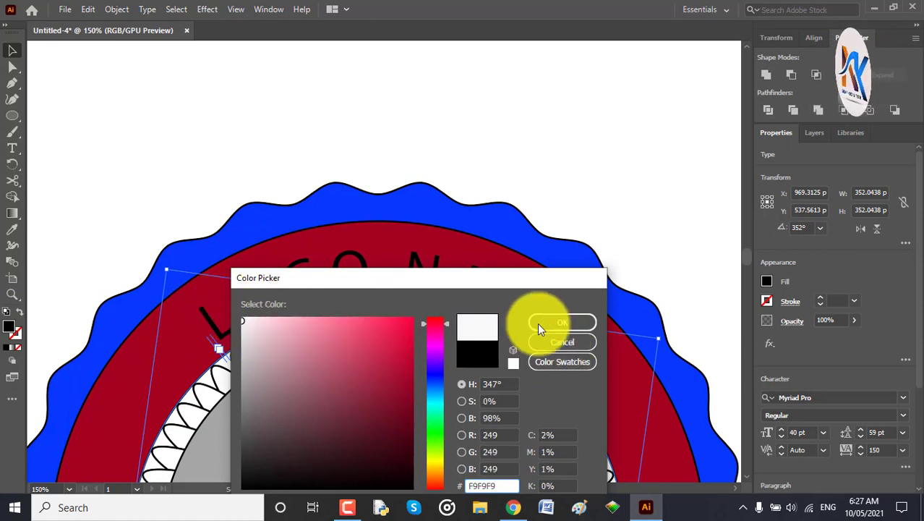
{"action": "left_click", "coordinate": [563, 321]}
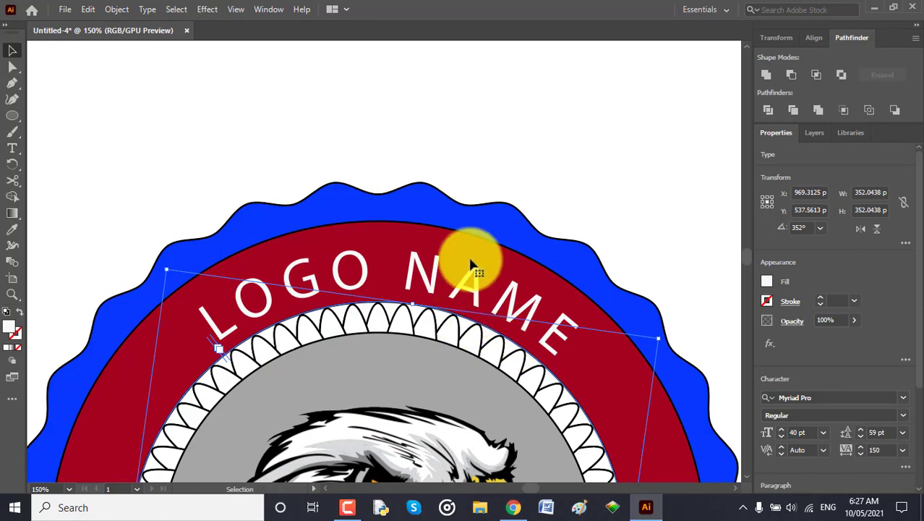
Raise the LOGO NAME text's baseline shift slightly so the lettering sits more centrally within the upper part of the red ring.
{"action": "scroll", "coordinate": [467, 263], "scroll_direction": "down", "scroll_amount": 5}
{"action": "scroll", "coordinate": [456, 323], "scroll_direction": "up", "scroll_amount": 2}
{"action": "scroll", "coordinate": [455, 323], "scroll_direction": "up", "scroll_amount": 2}
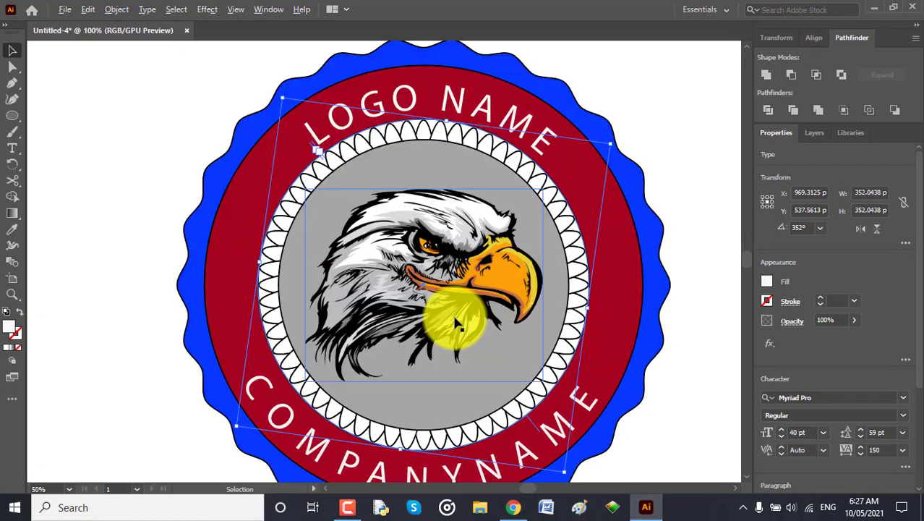
{"action": "scroll", "coordinate": [440, 310], "scroll_direction": "down", "scroll_amount": 1}
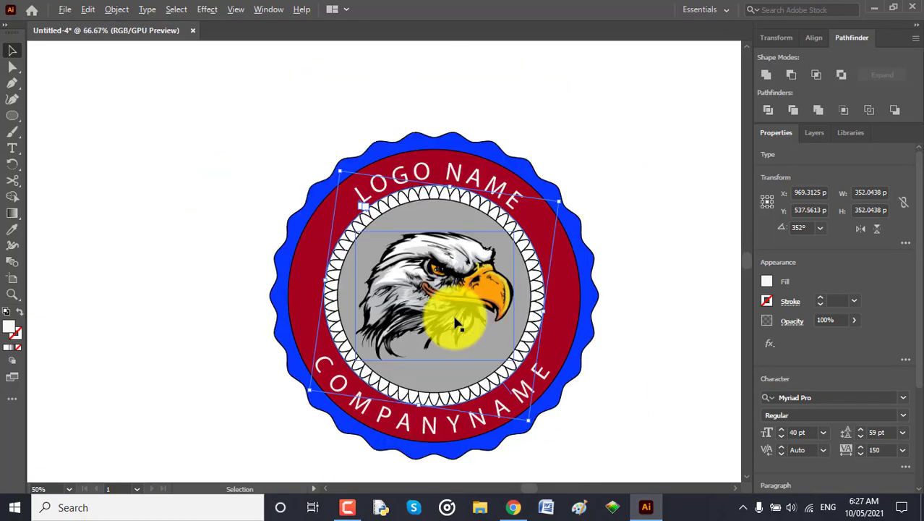
{"action": "left_click", "coordinate": [656, 212]}
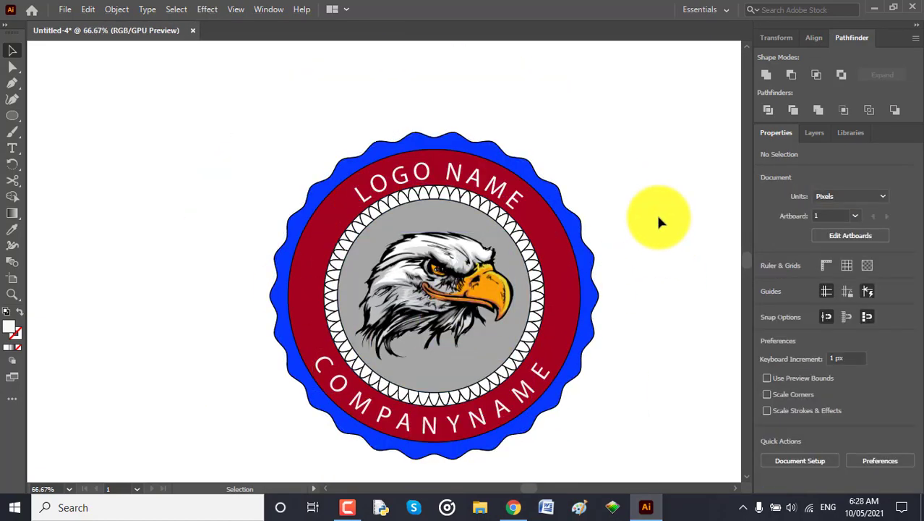
{"action": "left_click", "coordinate": [389, 169]}
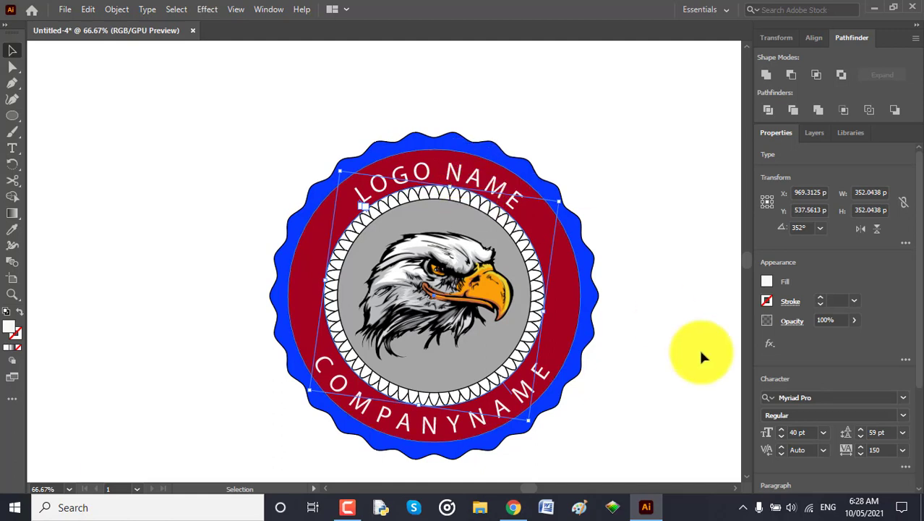
{"action": "scroll", "coordinate": [836, 429], "scroll_direction": "down", "scroll_amount": 3}
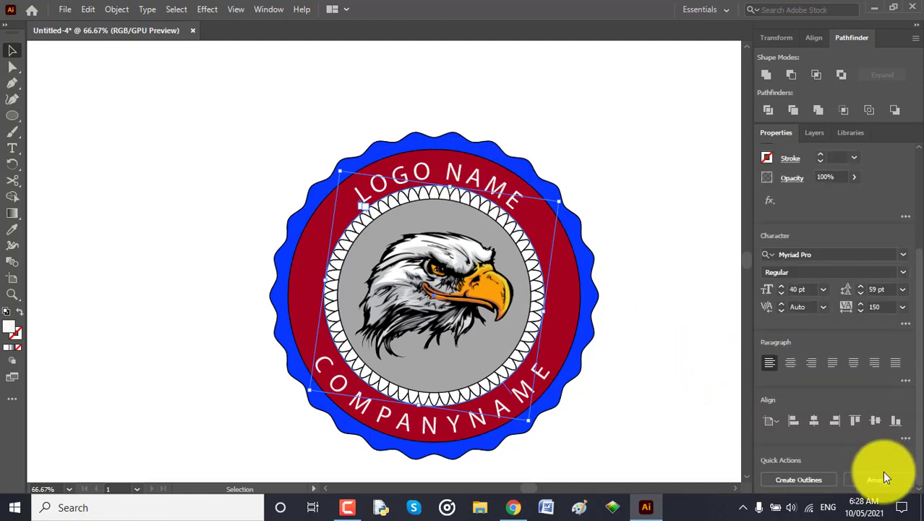
{"action": "left_click", "coordinate": [906, 324]}
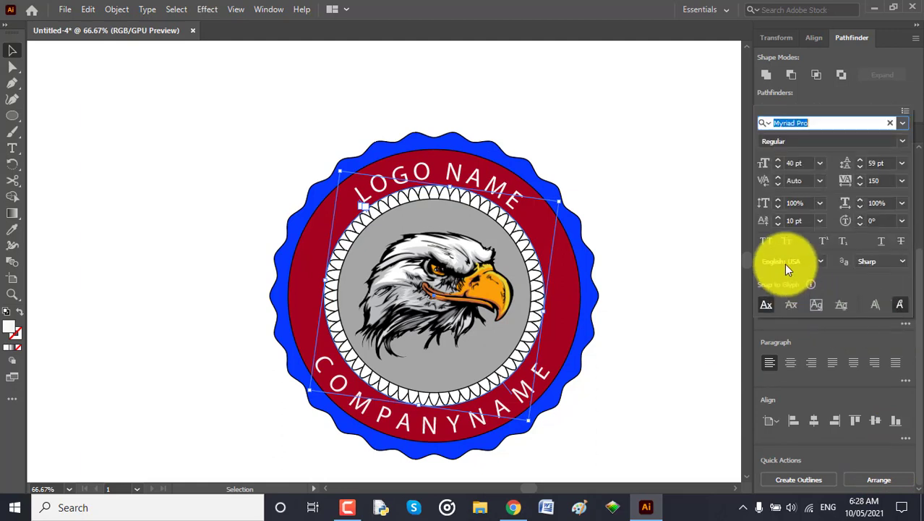
{"action": "left_click", "coordinate": [801, 220]}
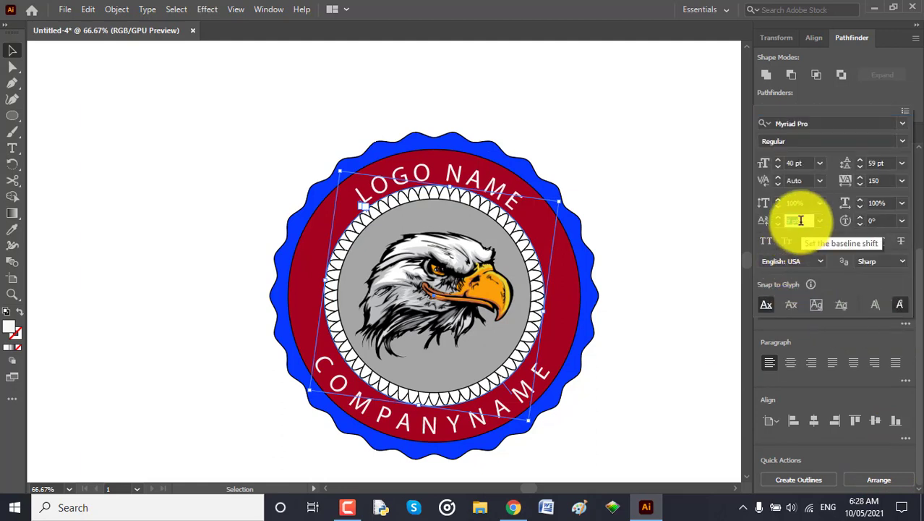
{"action": "key", "text": "Up"}
{"action": "key", "text": "Up"}
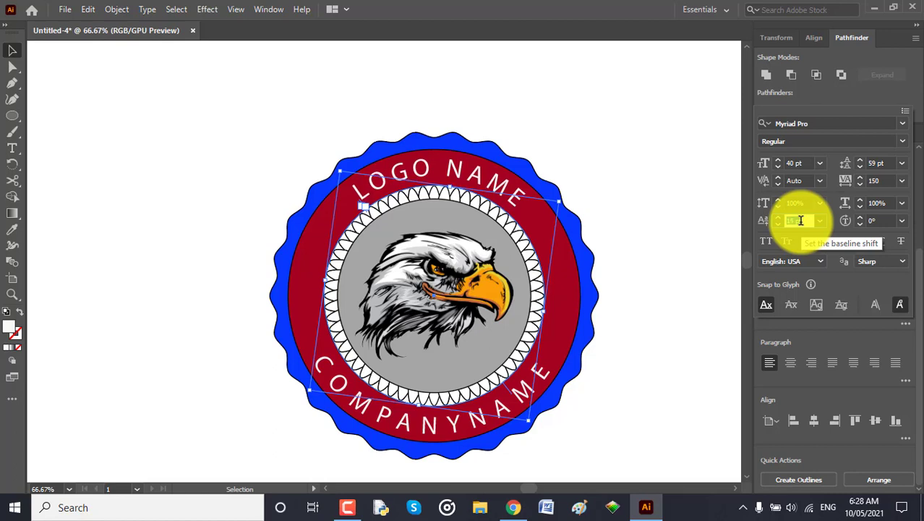
{"action": "left_click", "coordinate": [705, 222]}
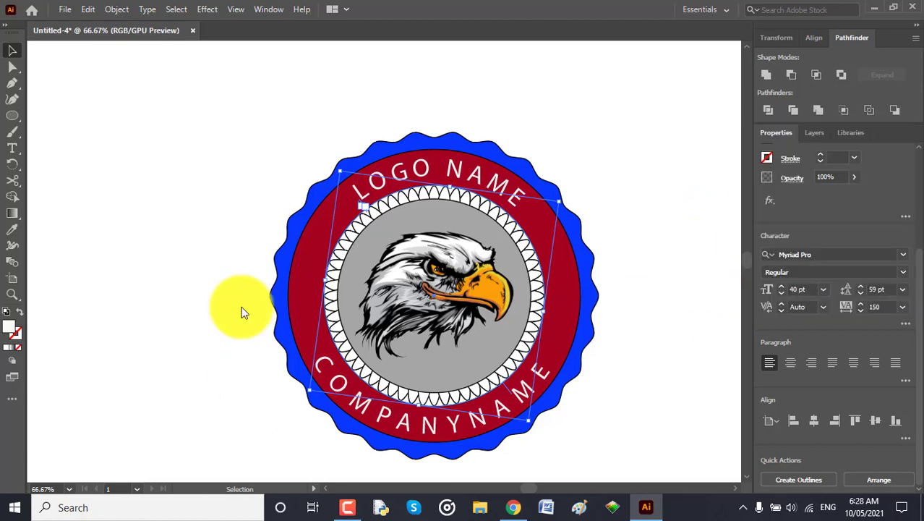
{"action": "left_click", "coordinate": [265, 194]}
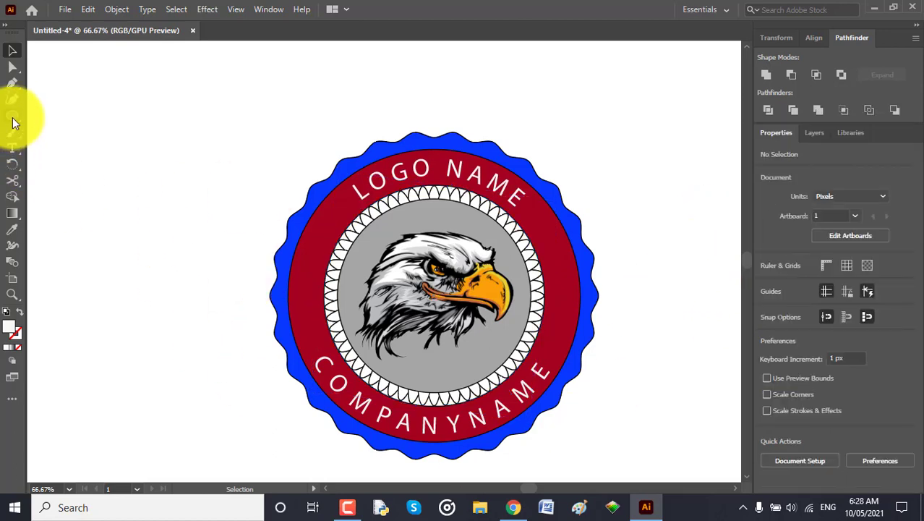
Draw a near-white five-pointed star about 43 × 41 px on the left side of the red ring with the Star tool.
{"action": "left_click_drag", "start_coordinate": [14, 123], "coordinate": [54, 166]}
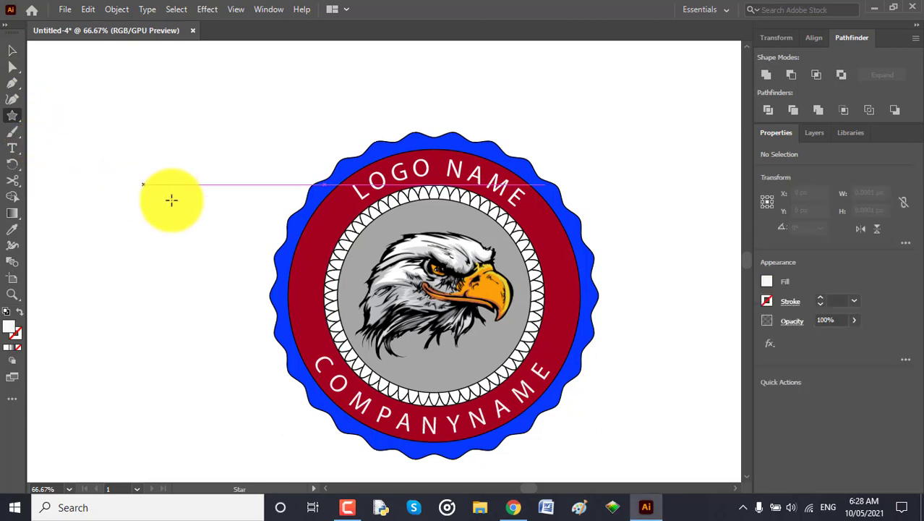
{"action": "left_click_drag", "start_coordinate": [300, 268], "coordinate": [306, 283]}
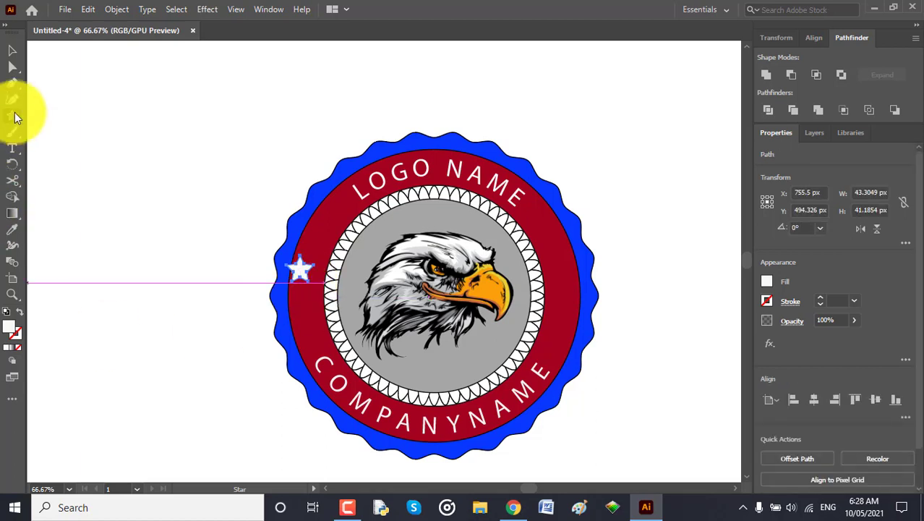
{"action": "left_click", "coordinate": [13, 50]}
{"action": "left_click", "coordinate": [122, 143]}
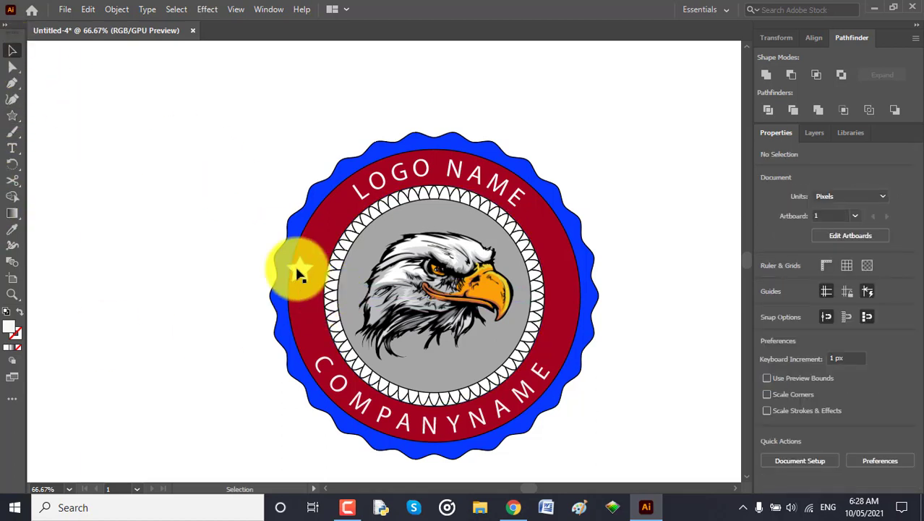
Move the star right and down to about X 766.5 px, Y 514.3 px, centring it across the width of the red ring.
{"action": "left_click", "coordinate": [299, 269]}
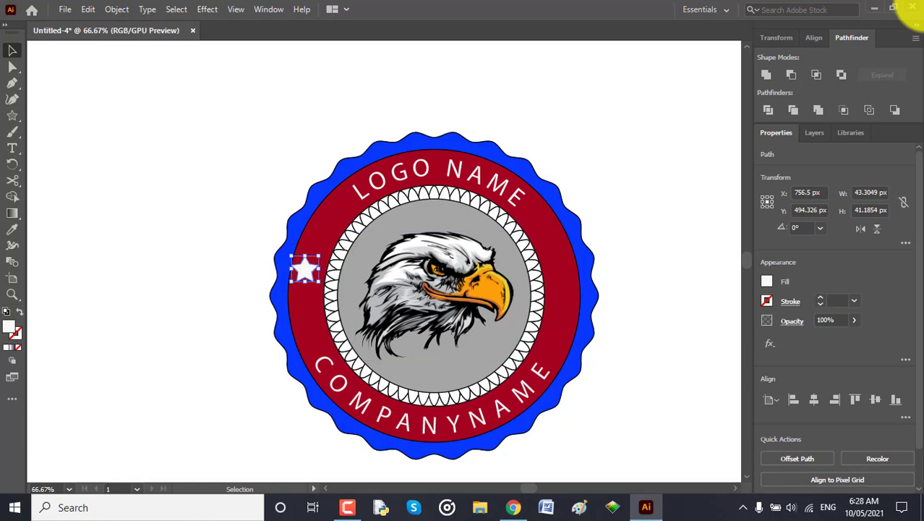
{"action": "key", "text": "Down"}
{"action": "key", "text": "Right"}
{"action": "key", "text": "Right"}
{"action": "key", "text": "Right"}
{"action": "key", "text": "Right"}
{"action": "key", "text": "Right"}
{"action": "key", "text": "Right"}
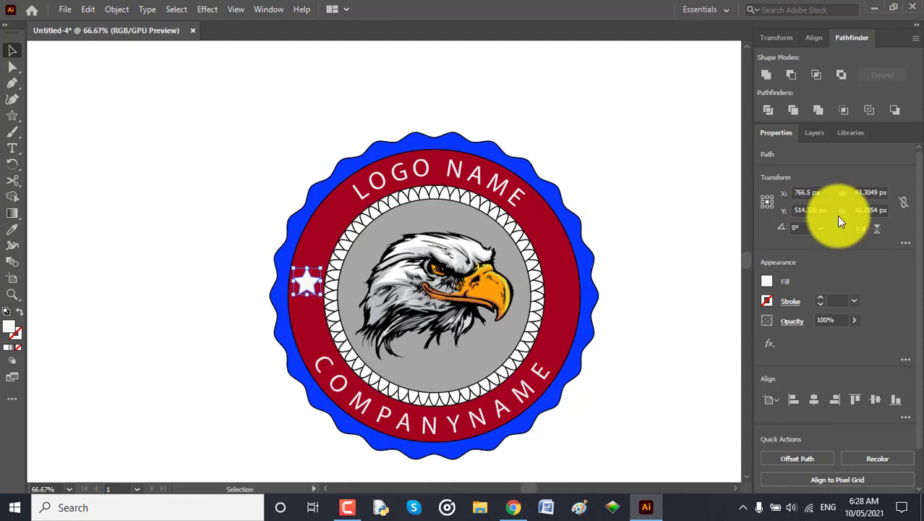
{"action": "left_click", "coordinate": [181, 256]}
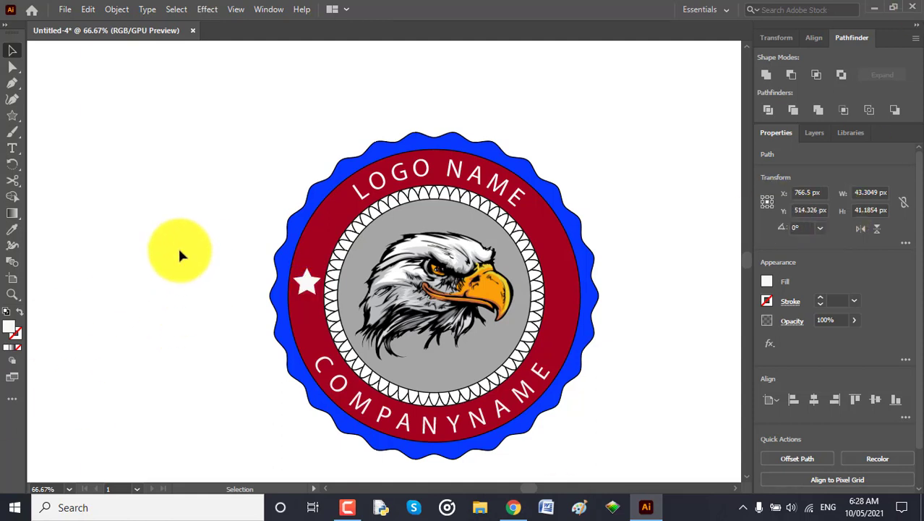
Duplicate the star higher up the ring's left side and scale the copy to about 34 × 32 px at X 788 px, Y 438.6 px.
{"action": "left_click", "coordinate": [310, 282]}
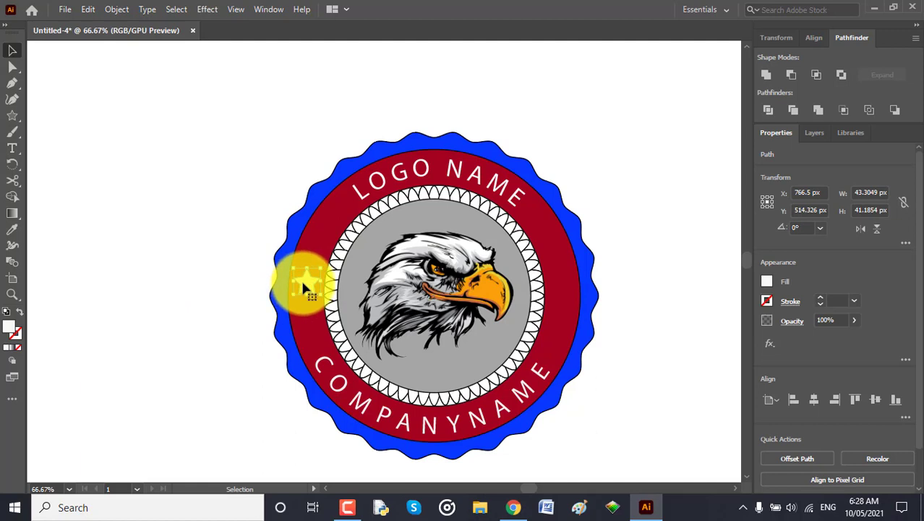
{"action": "left_click_drag", "start_coordinate": [305, 286], "coordinate": [331, 241]}
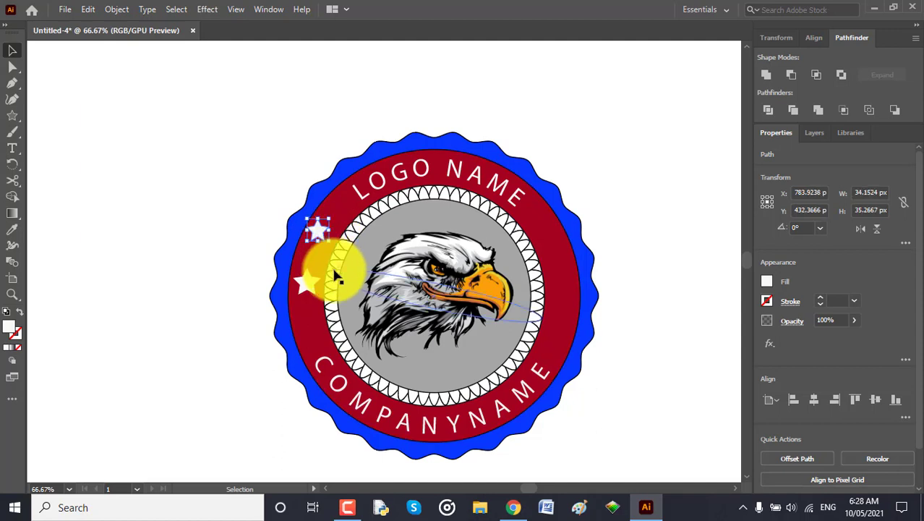
{"action": "key", "text": "ctrl+z"}
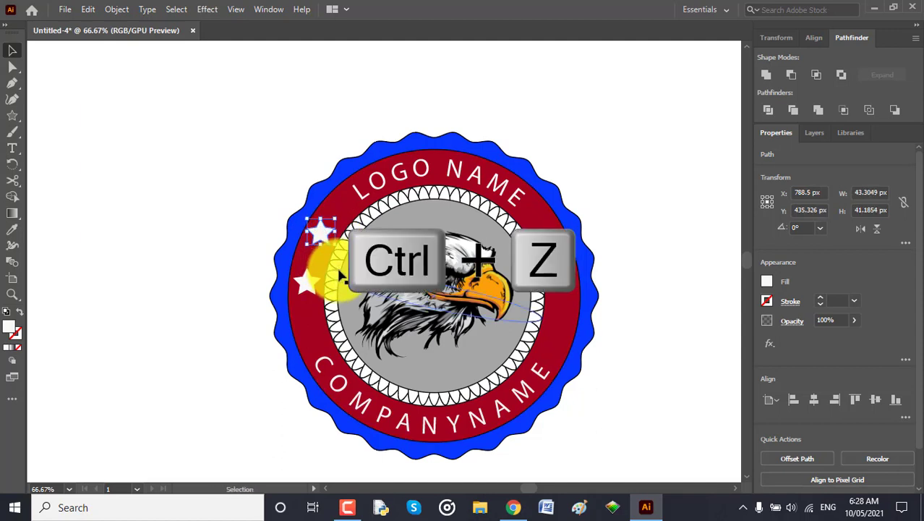
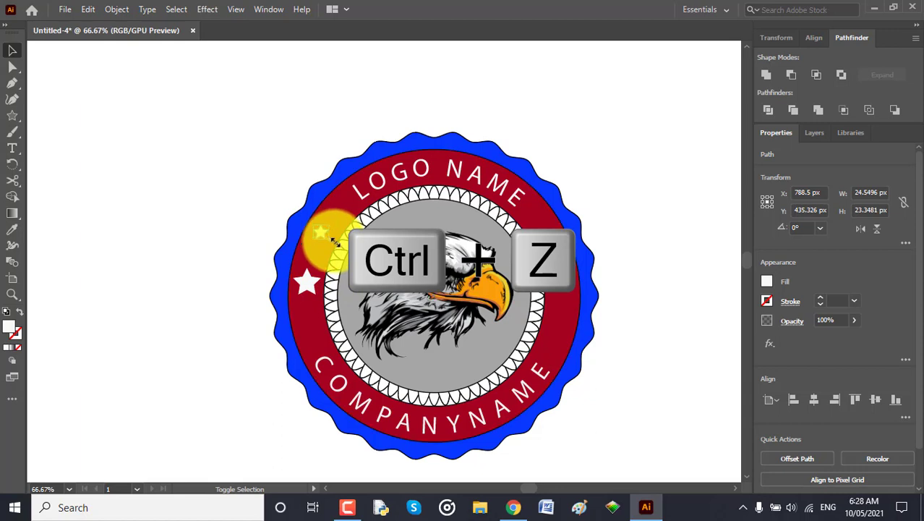
{"action": "left_click_drag", "start_coordinate": [335, 242], "coordinate": [320, 232]}
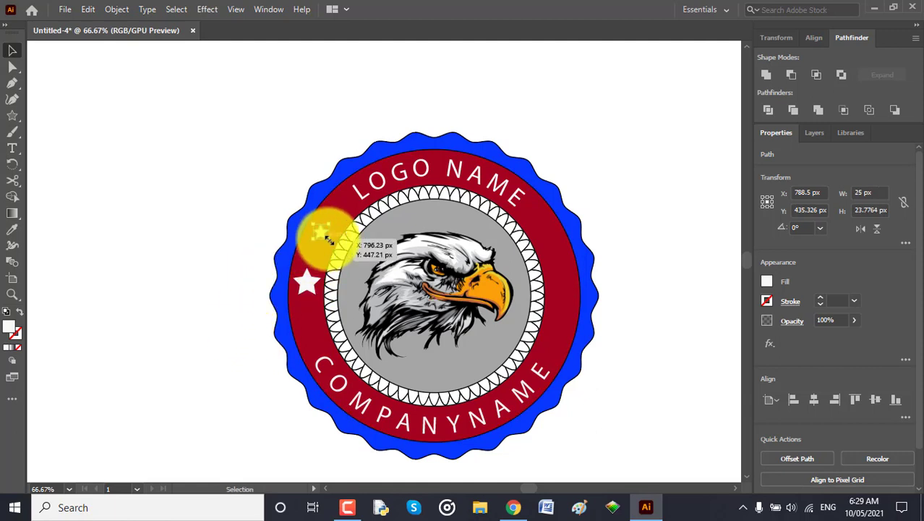
{"action": "left_click_drag", "start_coordinate": [327, 240], "coordinate": [334, 246]}
{"action": "left_click", "coordinate": [227, 247]}
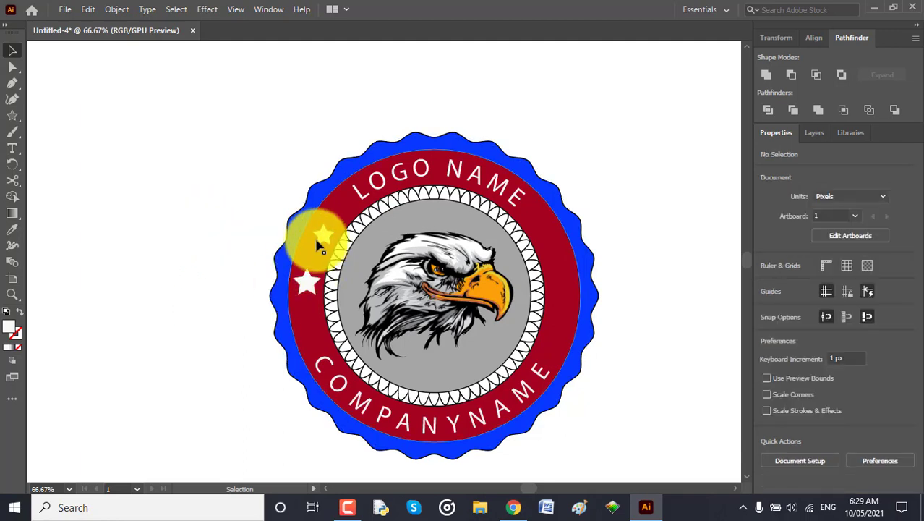
{"action": "left_click", "coordinate": [324, 233]}
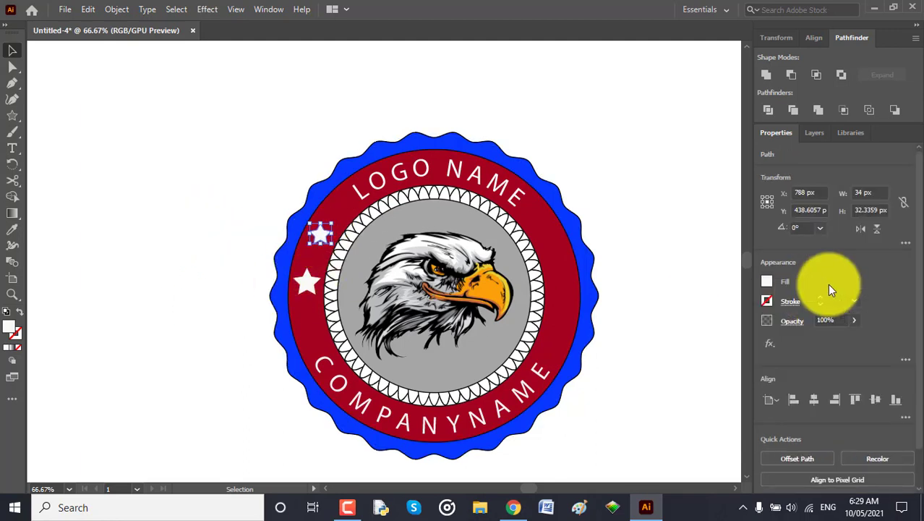
{"action": "left_click", "coordinate": [202, 231]}
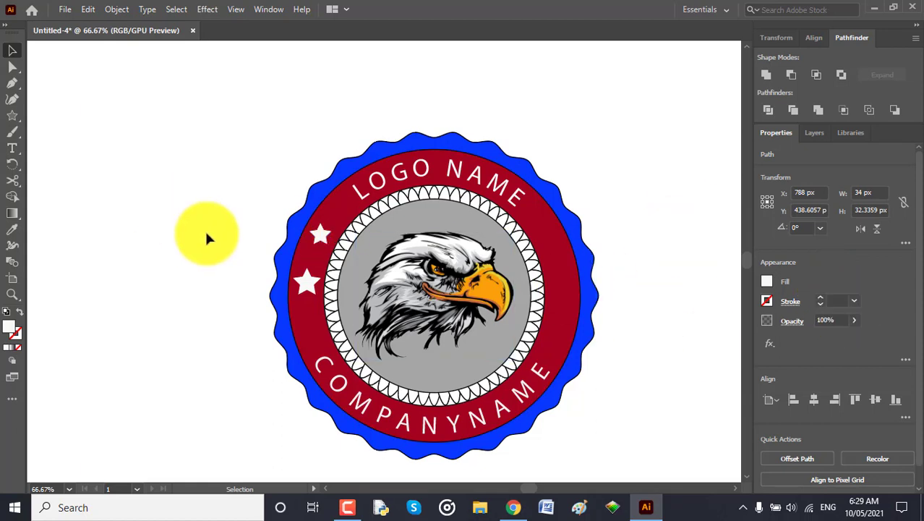
Duplicate the small star below the large one, placing the copy at about X 771 px, Y 589.6 px.
{"action": "left_click", "coordinate": [329, 237]}
{"action": "left_click_drag", "start_coordinate": [324, 237], "coordinate": [314, 331]}
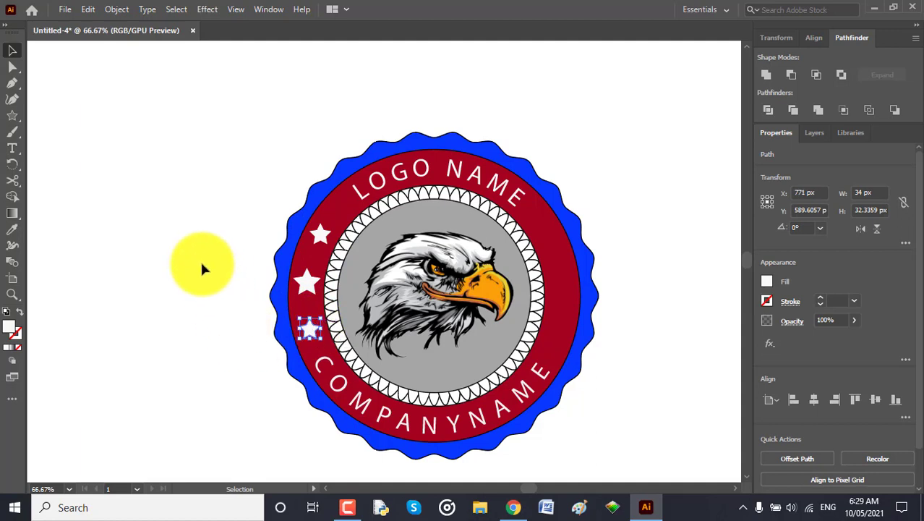
{"action": "left_click", "coordinate": [201, 259]}
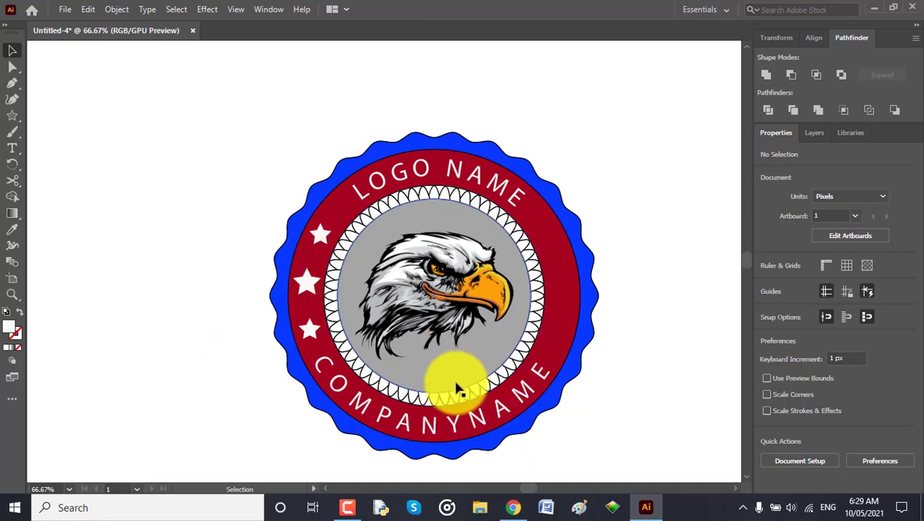
Shift all three stars upward along the ring's left side, with the lower small star at about X 768 px, Y 573.6 px.
{"action": "left_click_drag", "start_coordinate": [316, 249], "coordinate": [324, 228]}
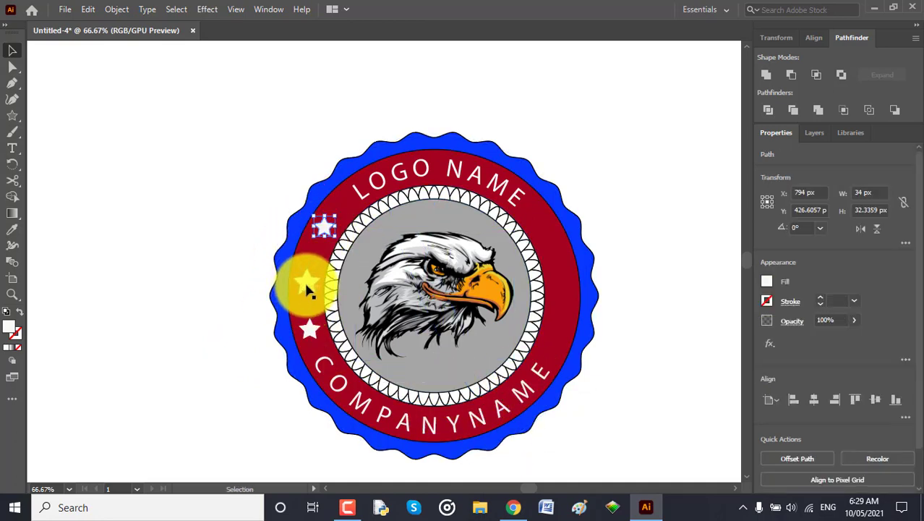
{"action": "left_click_drag", "start_coordinate": [307, 287], "coordinate": [307, 276]}
{"action": "left_click_drag", "start_coordinate": [309, 331], "coordinate": [307, 318]}
{"action": "left_click", "coordinate": [211, 334]}
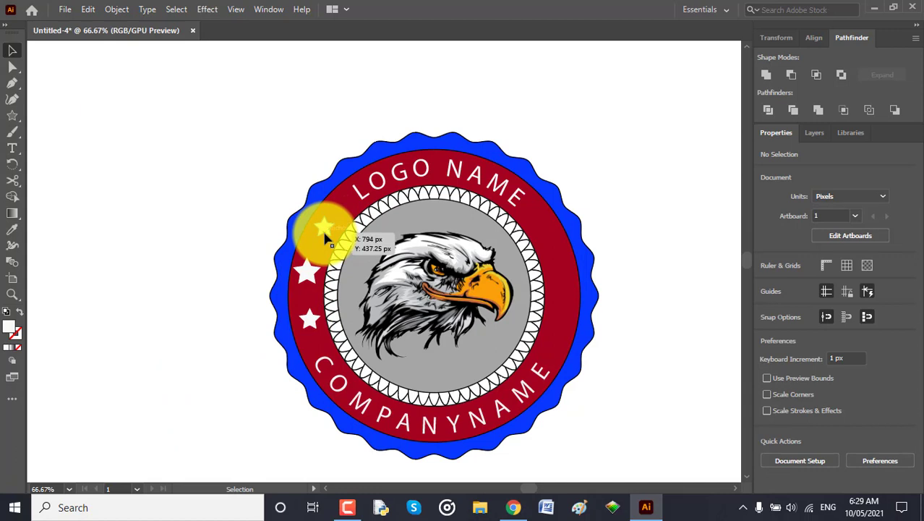
{"action": "left_click", "coordinate": [308, 323]}
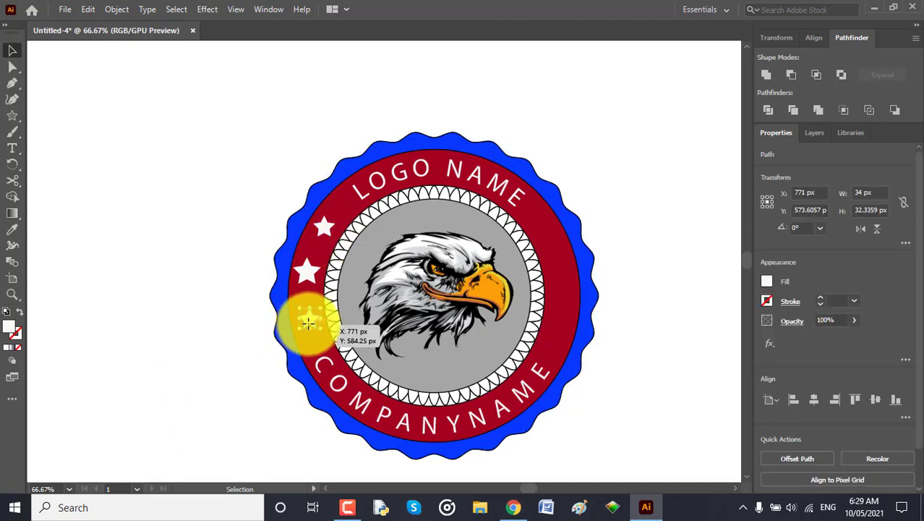
{"action": "left_click_drag", "start_coordinate": [308, 323], "coordinate": [323, 226]}
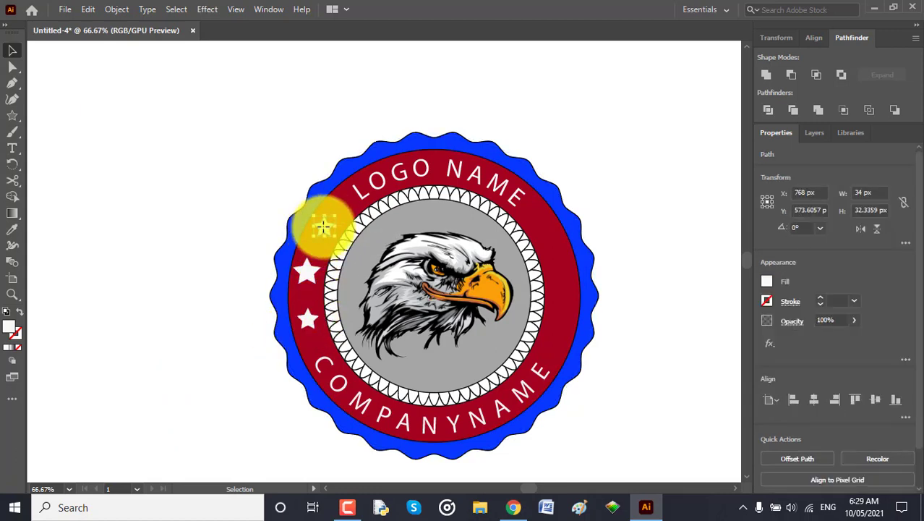
Resize the large middle star to about 43 × 43 px, keeping it between the two small stars.
{"action": "left_click", "coordinate": [310, 273]}
{"action": "mouse_move", "coordinate": [302, 276]}
{"action": "left_mouse_down"}
{"action": "mouse_move", "coordinate": [299, 261]}
{"action": "mouse_move", "coordinate": [307, 290]}
{"action": "mouse_move", "coordinate": [304, 268]}
{"action": "left_mouse_up"}
{"action": "left_click", "coordinate": [203, 386]}
{"action": "left_click", "coordinate": [296, 257]}
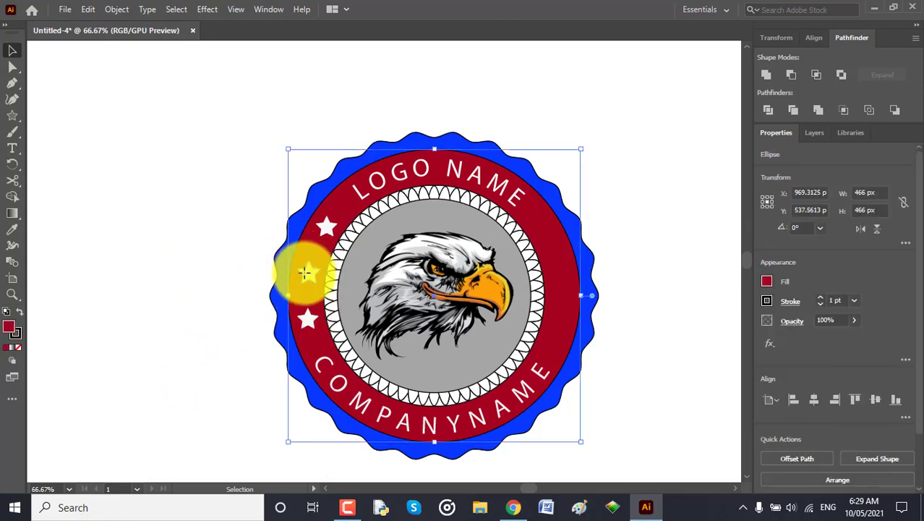
{"action": "left_click", "coordinate": [308, 274]}
{"action": "left_click_drag", "start_coordinate": [298, 260], "coordinate": [287, 257]}
{"action": "left_click", "coordinate": [201, 331]}
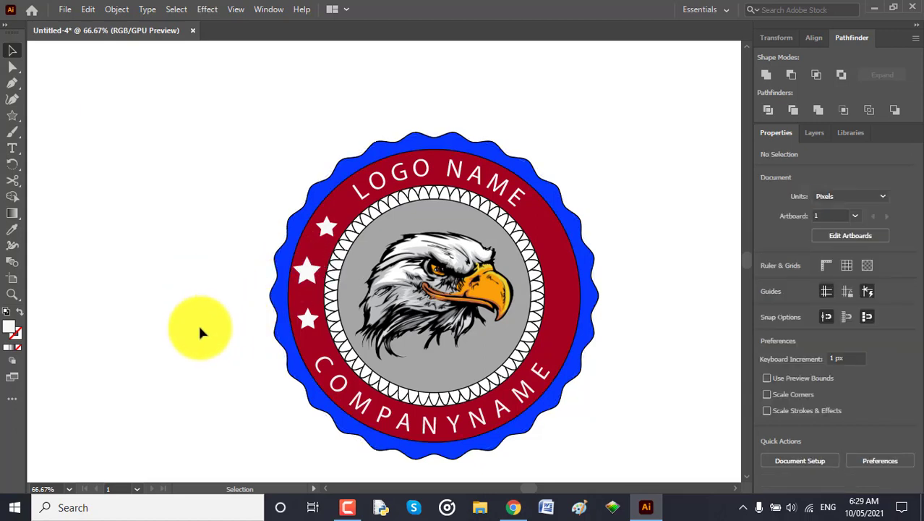
Nudge the large middle star slightly right and the upper small star slightly left to even out the row of stars.
{"action": "left_click", "coordinate": [305, 269]}
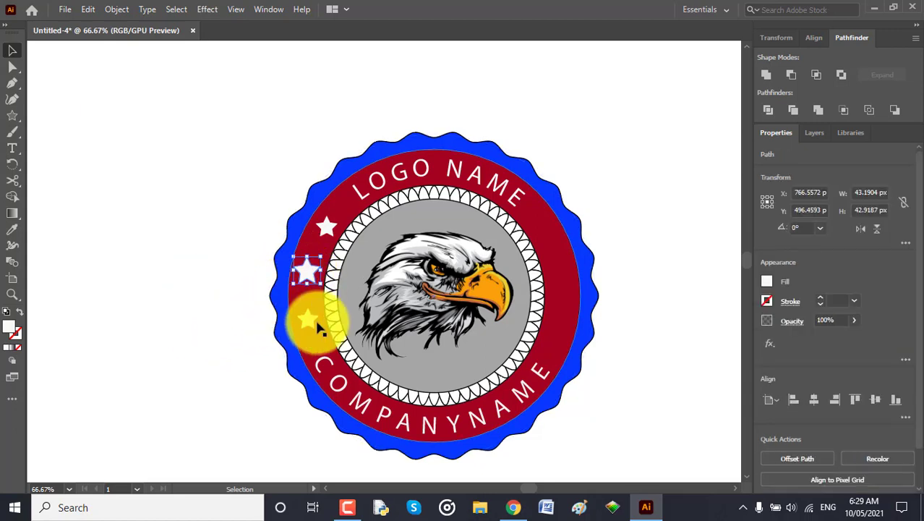
{"action": "left_click", "coordinate": [193, 254]}
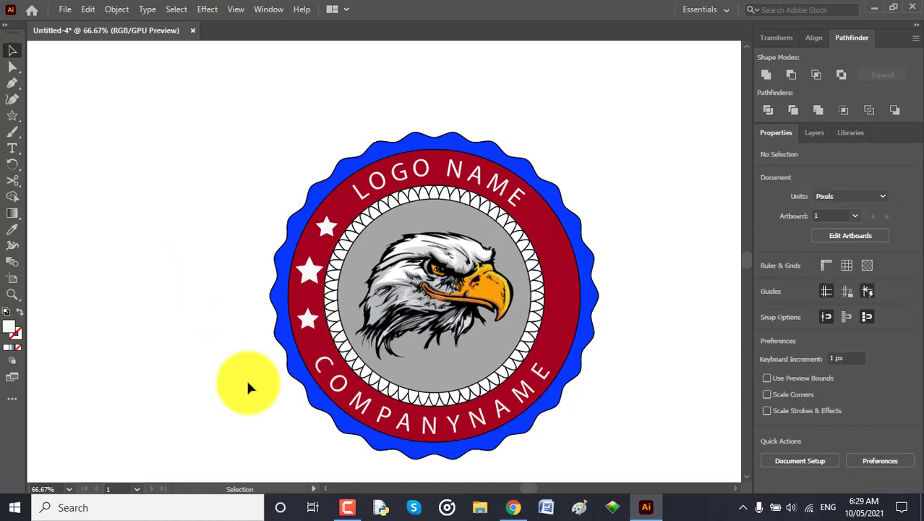
{"action": "left_click", "coordinate": [322, 222]}
{"action": "left_click", "coordinate": [260, 269]}
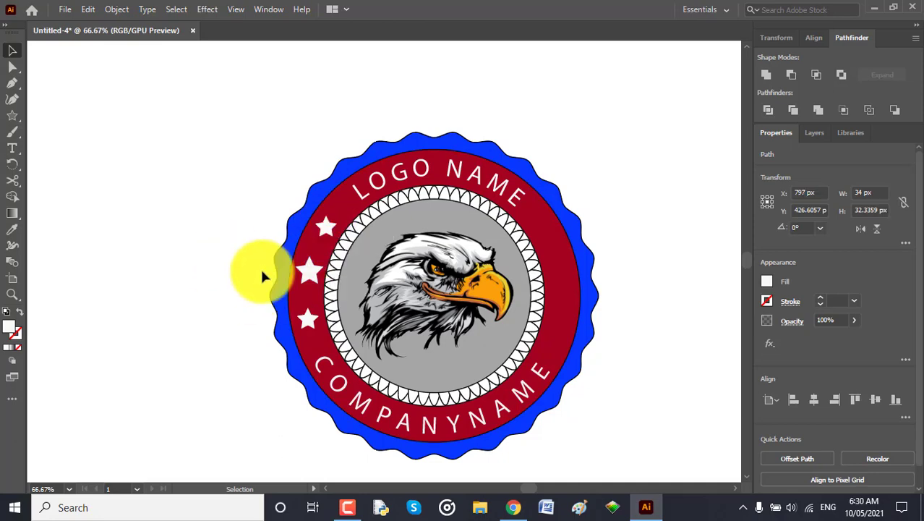
{"action": "left_click", "coordinate": [323, 226]}
{"action": "left_click", "coordinate": [309, 269]}
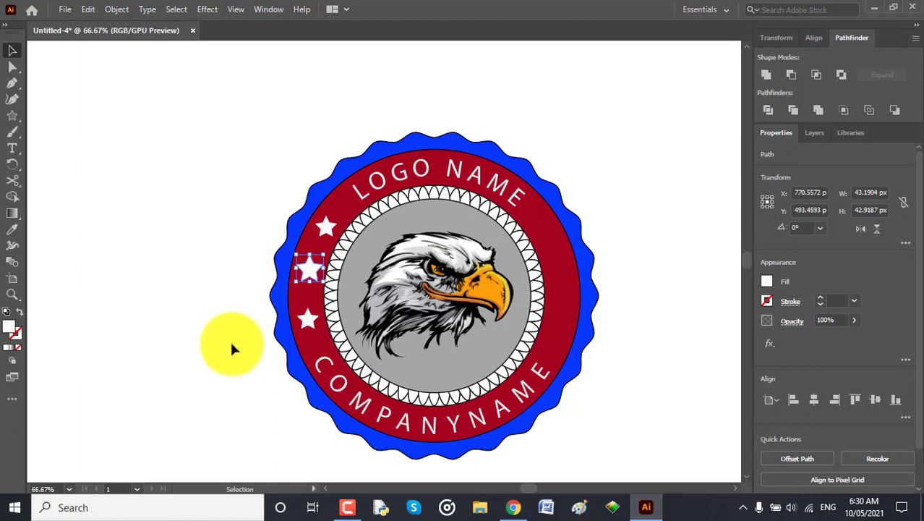
{"action": "left_click", "coordinate": [188, 293]}
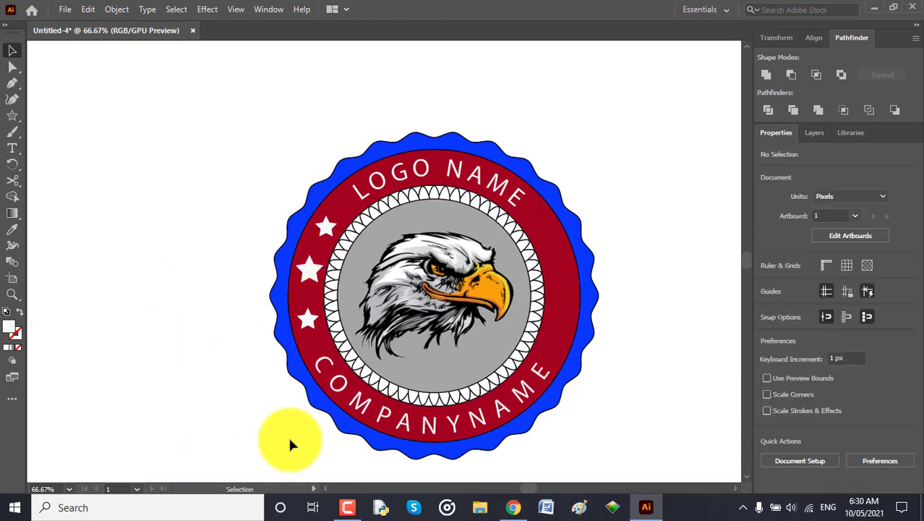
Try making a copy of the three left stars reflected across the horizontal axis.
{"action": "left_click", "coordinate": [324, 227]}
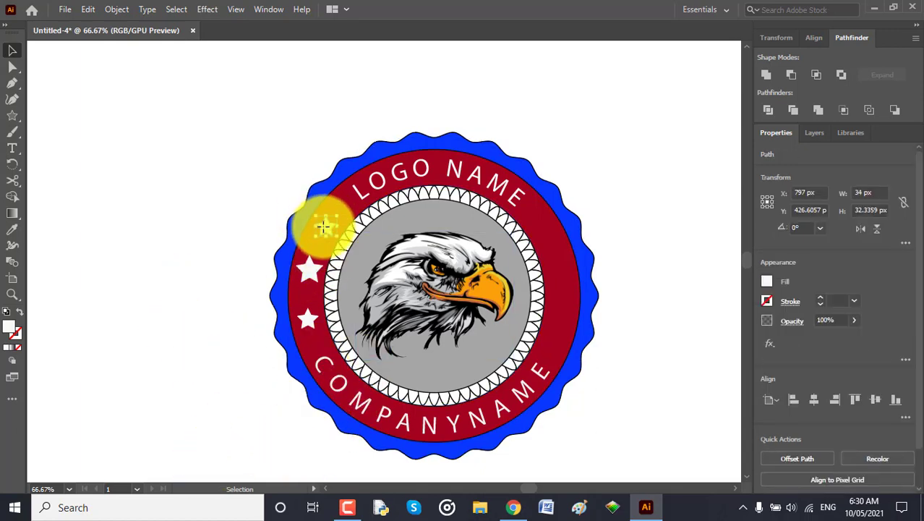
{"action": "left_click", "coordinate": [309, 270], "text": "shift"}
{"action": "left_click", "coordinate": [310, 318], "text": "shift"}
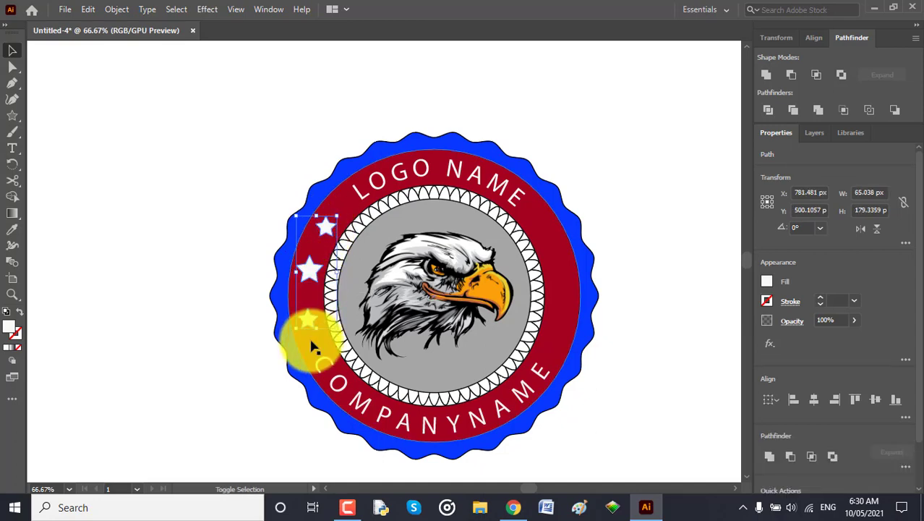
{"action": "left_click", "coordinate": [306, 329], "text": "shift"}
{"action": "right_click", "coordinate": [311, 265]}
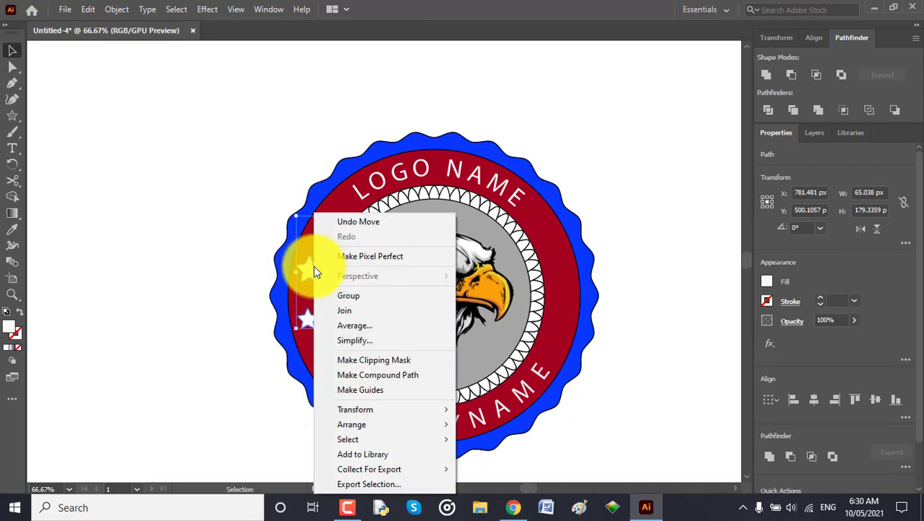
{"action": "mouse_move", "coordinate": [374, 410]}
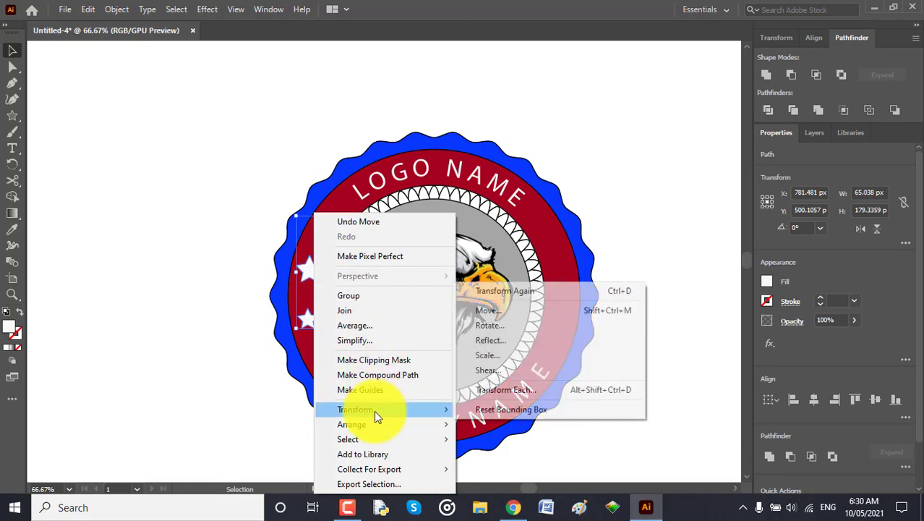
{"action": "left_click", "coordinate": [531, 342]}
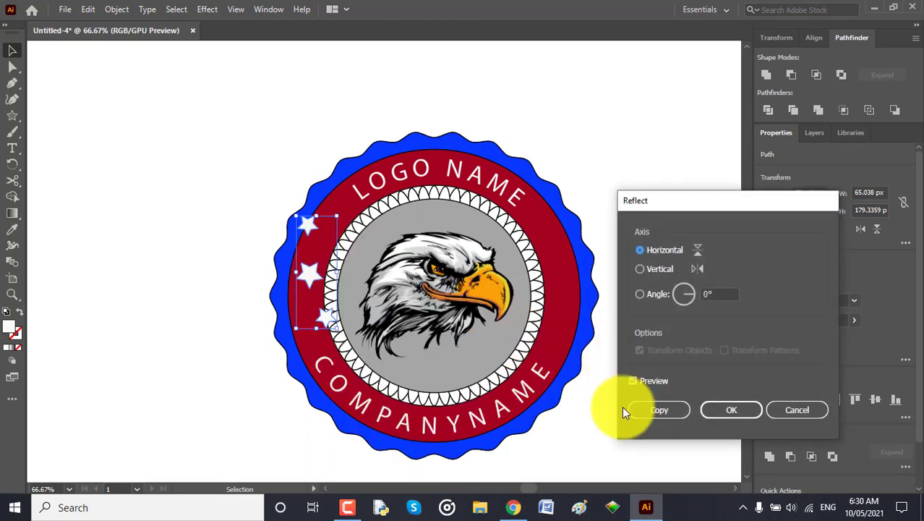
{"action": "left_click", "coordinate": [653, 410]}
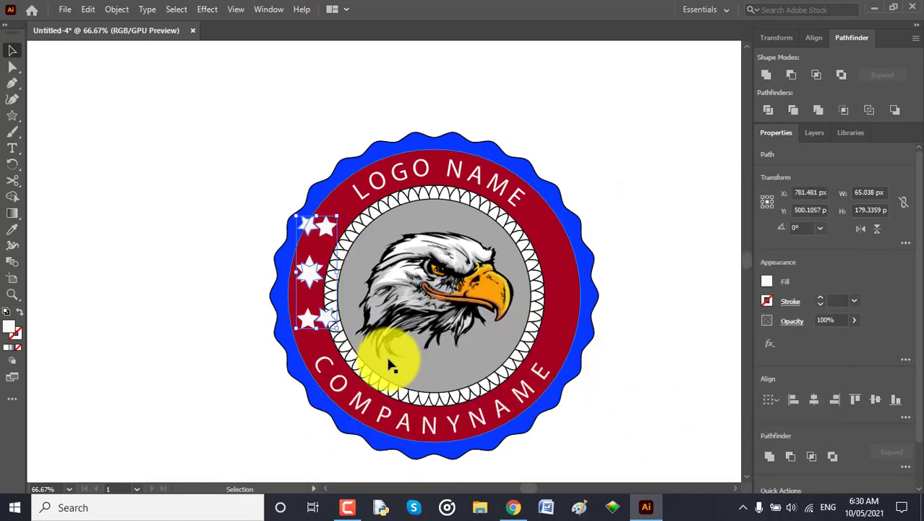
Undo the reflected star copy and the trial move of the stars to the ring's right side.
{"action": "left_click", "coordinate": [311, 273], "text": "shift"}
{"action": "left_click", "coordinate": [524, 278]}
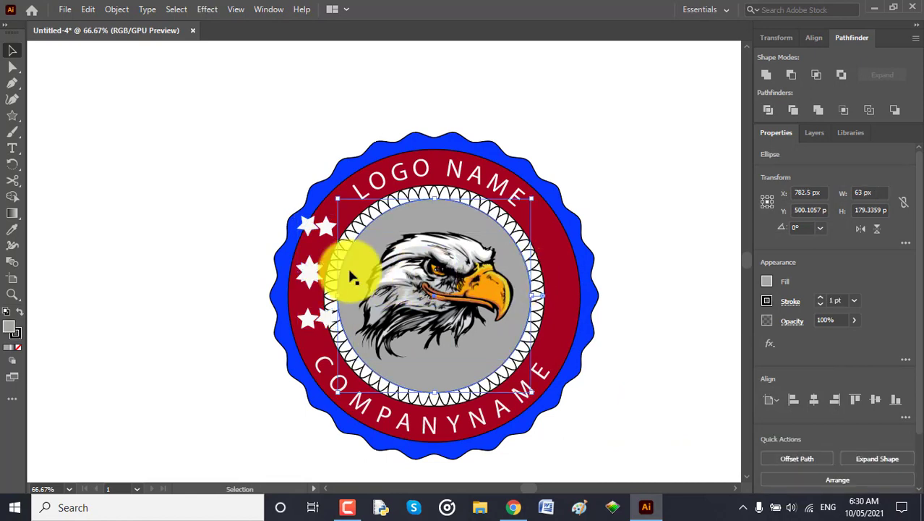
{"action": "left_click_drag", "start_coordinate": [310, 275], "coordinate": [391, 351]}
{"action": "key", "text": "ctrl+z"}
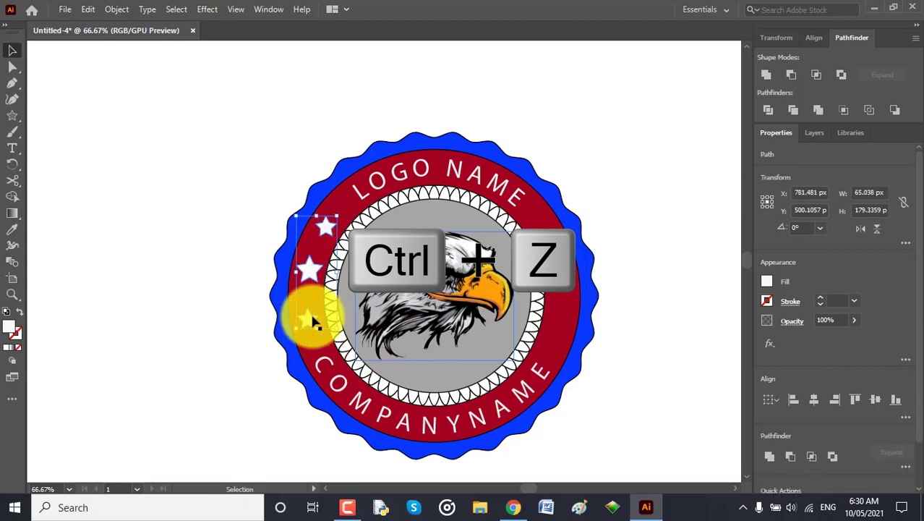
{"action": "left_click_drag", "start_coordinate": [307, 270], "coordinate": [542, 274]}
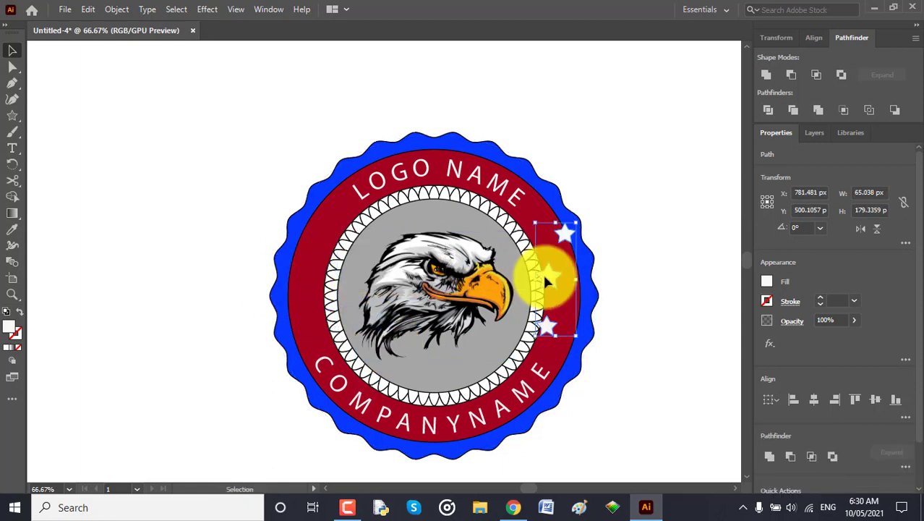
{"action": "key", "text": "ctrl+z"}
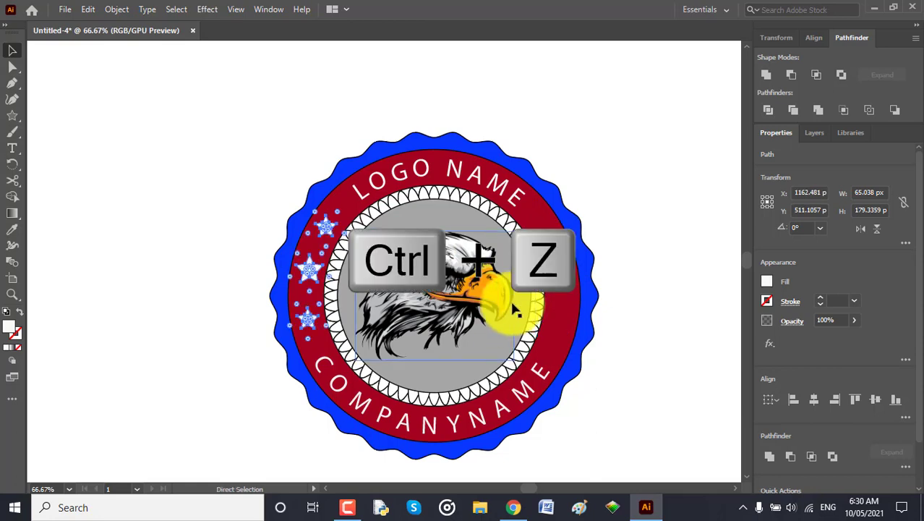
Copy the three left stars with a horizontal-axis reflection and place the copy on the ring's right side at about X 1169 px, Y 525 px.
{"action": "right_click", "coordinate": [308, 269]}
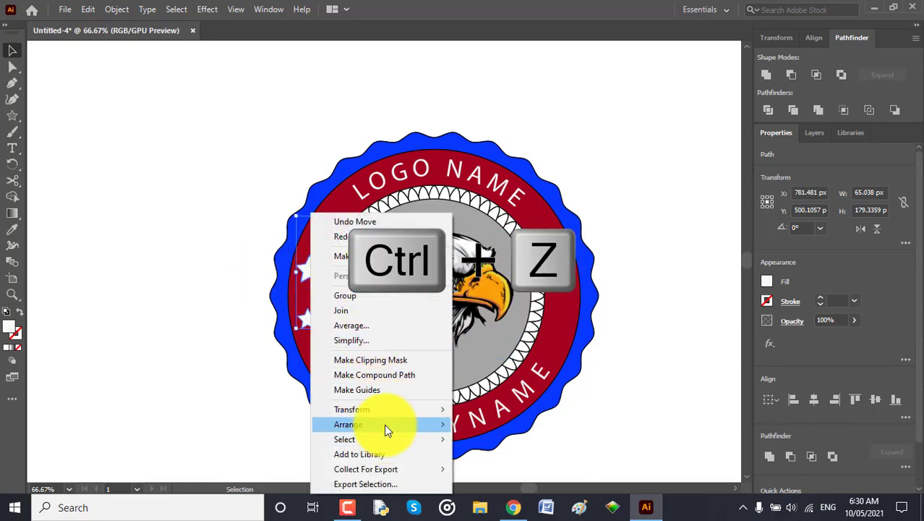
{"action": "mouse_move", "coordinate": [385, 411]}
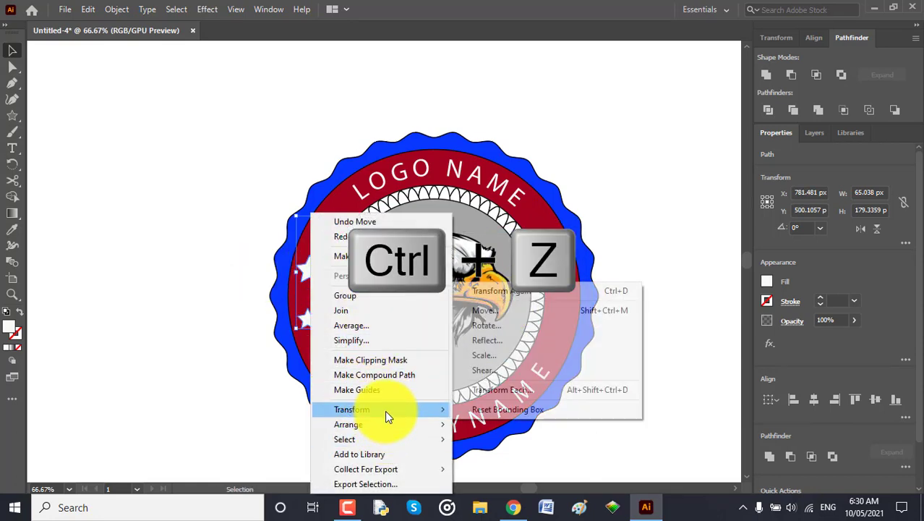
{"action": "left_click", "coordinate": [519, 338]}
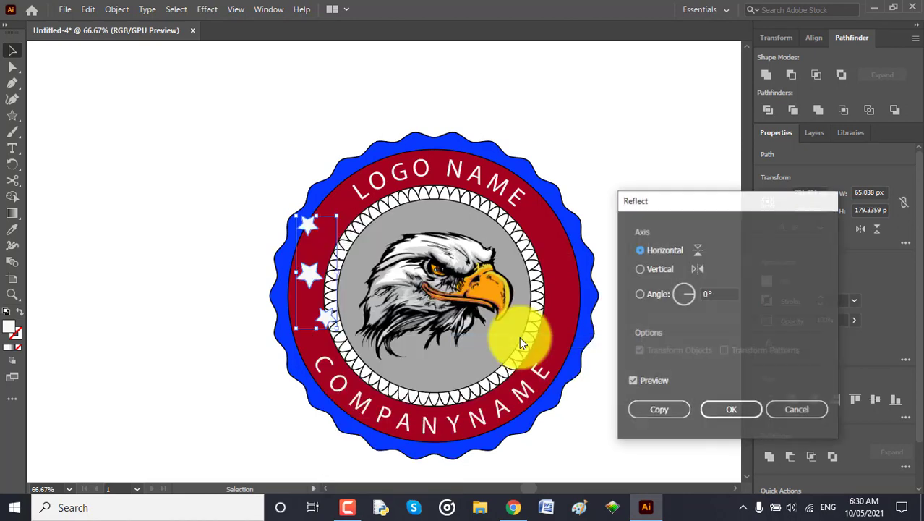
{"action": "left_click", "coordinate": [658, 413]}
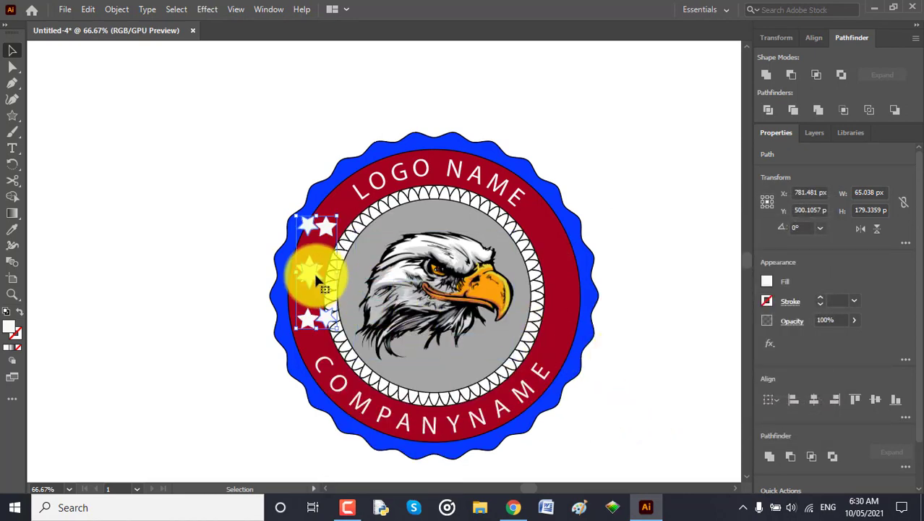
{"action": "left_click_drag", "start_coordinate": [313, 270], "coordinate": [554, 294]}
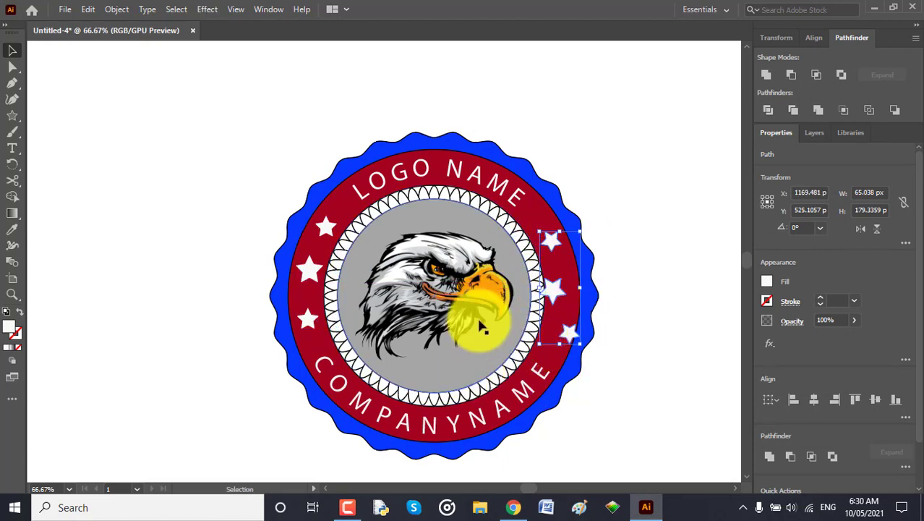
Reflect the three stars on the ring's right side across the horizontal axis.
{"action": "right_click", "coordinate": [553, 284]}
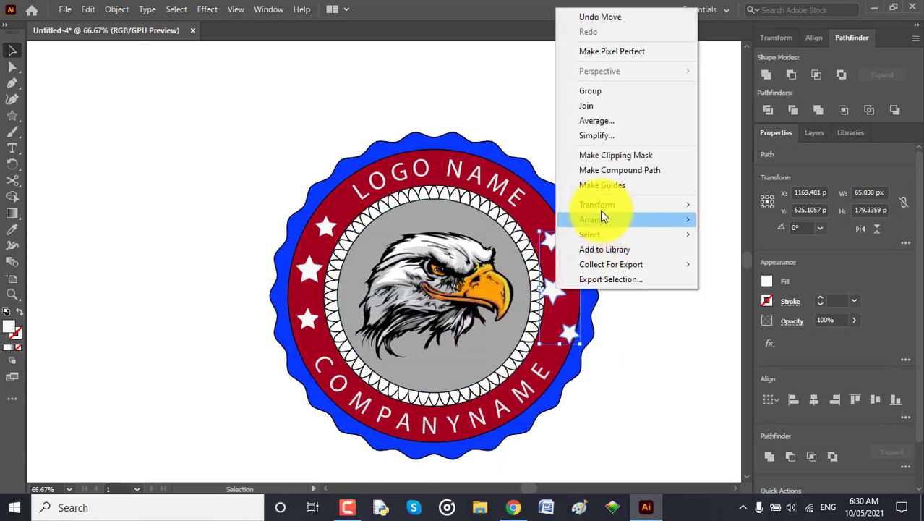
{"action": "mouse_move", "coordinate": [600, 209]}
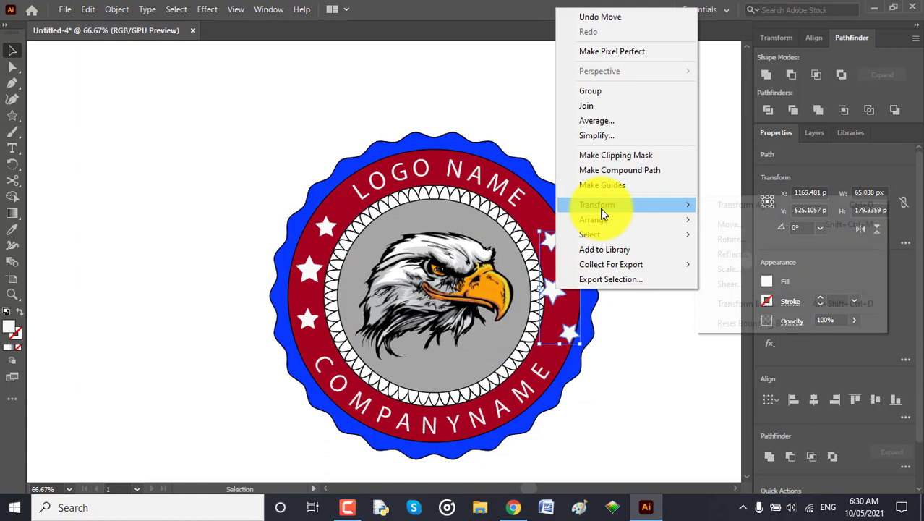
{"action": "left_click", "coordinate": [739, 255]}
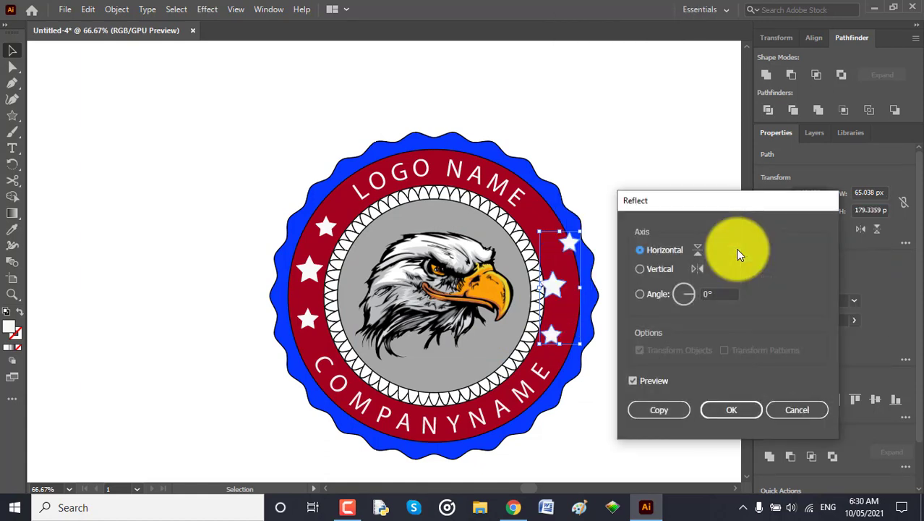
{"action": "left_click", "coordinate": [736, 413]}
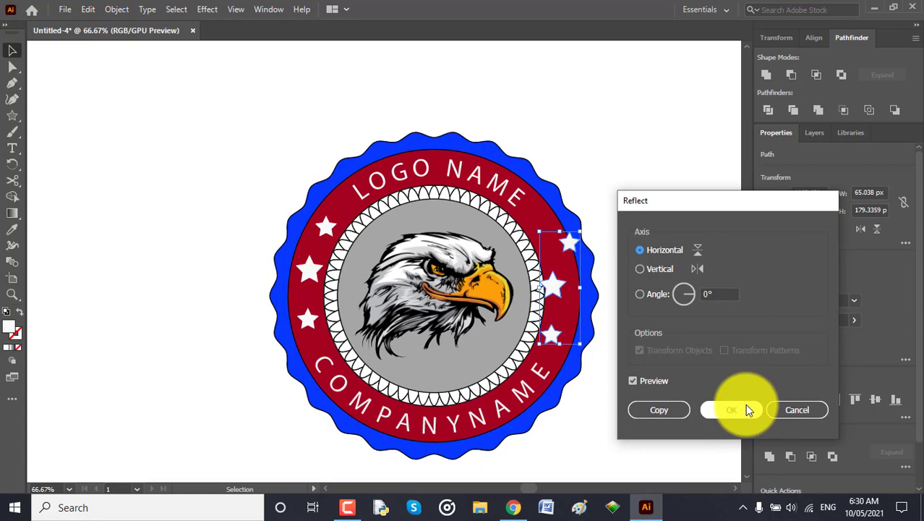
{"action": "left_click", "coordinate": [747, 409]}
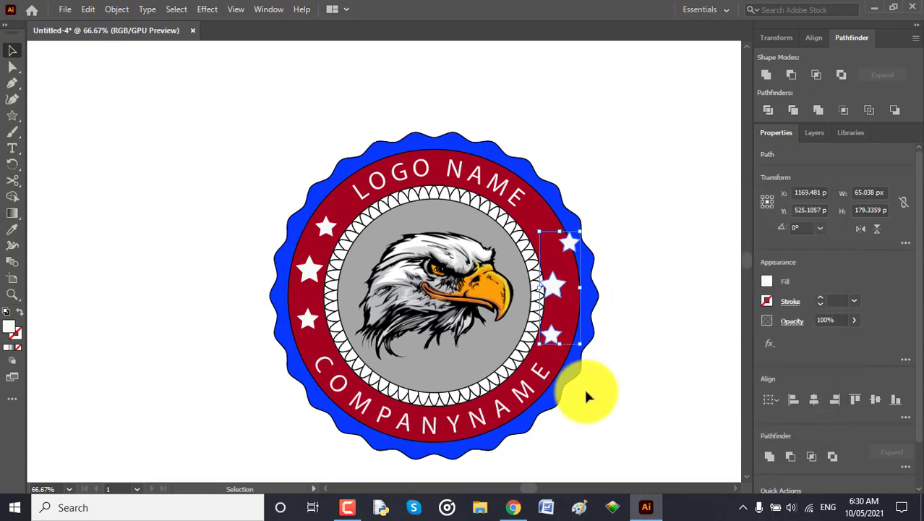
Try shifting the upper right star inward to about X 1144 px, Y 435.6 px, and delete the right-hand stars.
{"action": "left_click", "coordinate": [587, 232]}
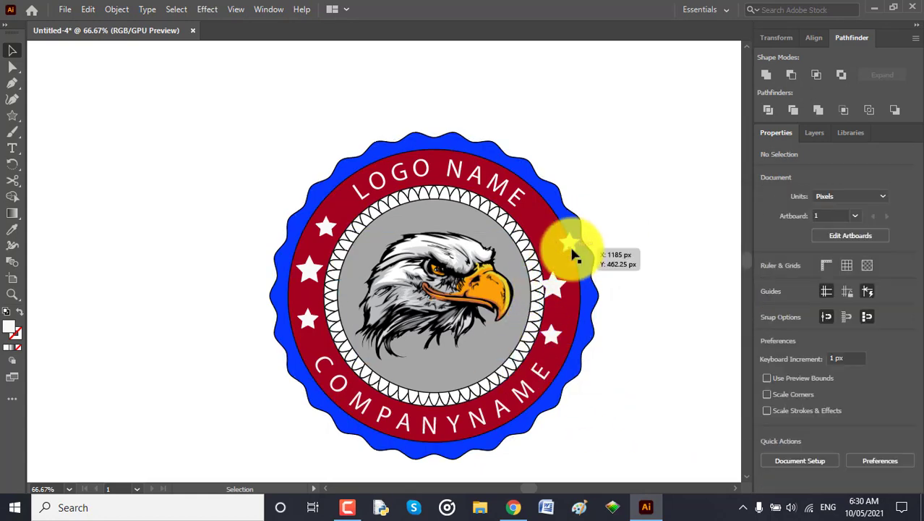
{"action": "left_click_drag", "start_coordinate": [573, 254], "coordinate": [545, 242]}
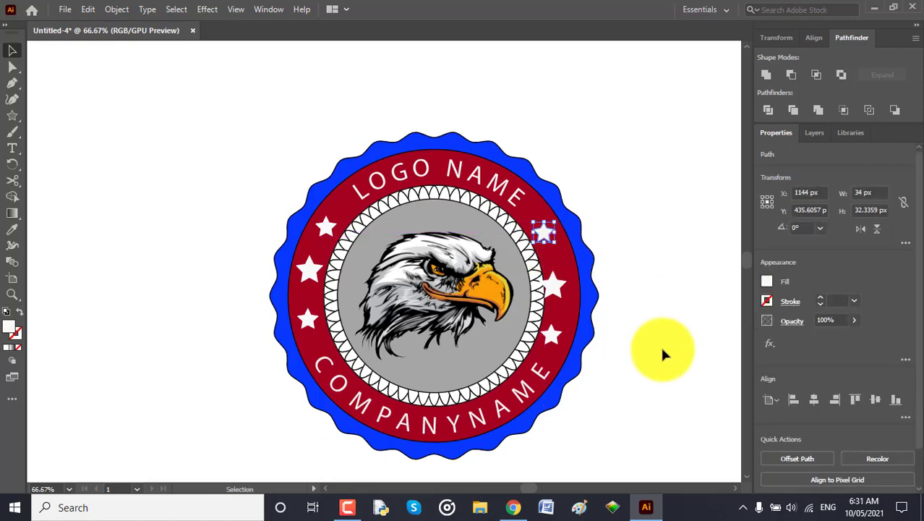
{"action": "key", "text": "Delete"}
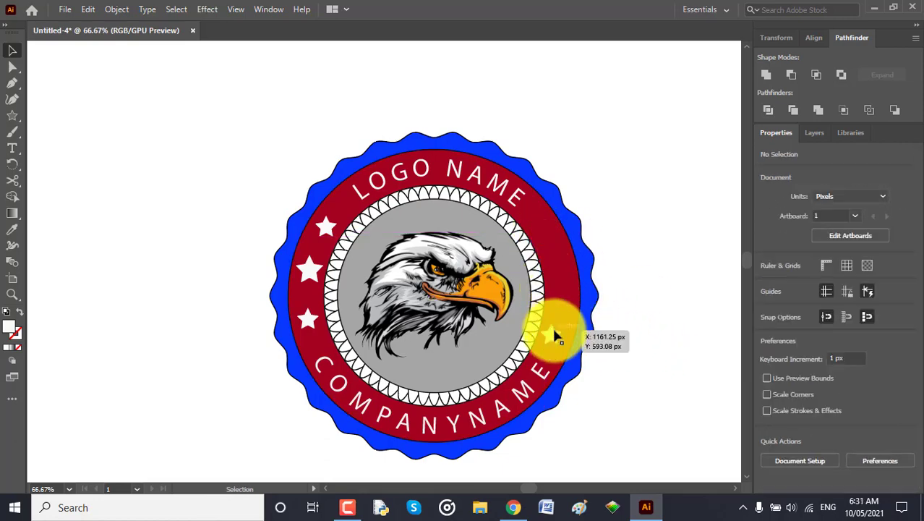
Copy the three left stars with a vertical-axis reflection and place the copy on the ring's right side at about X 1169 px, Y 516 px.
{"action": "left_click", "coordinate": [328, 224]}
{"action": "left_click", "coordinate": [311, 269], "text": "shift"}
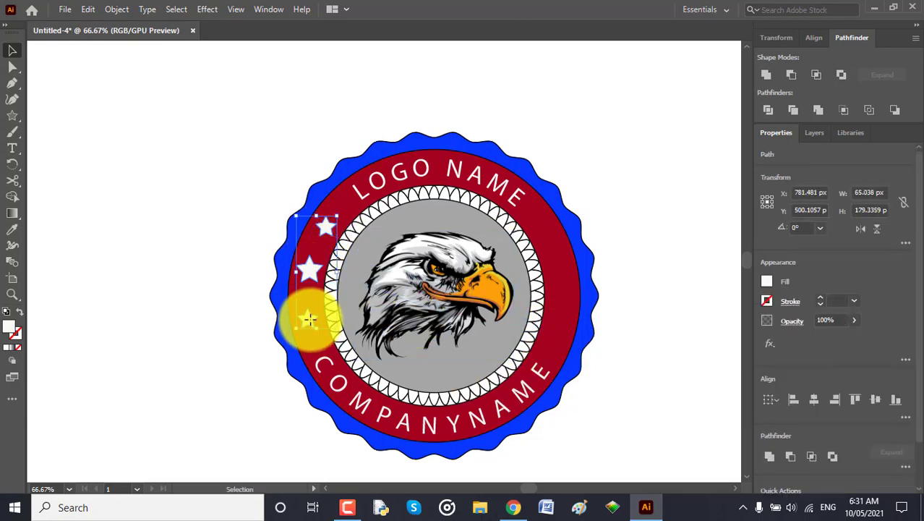
{"action": "right_click", "coordinate": [309, 319]}
{"action": "mouse_move", "coordinate": [432, 235]}
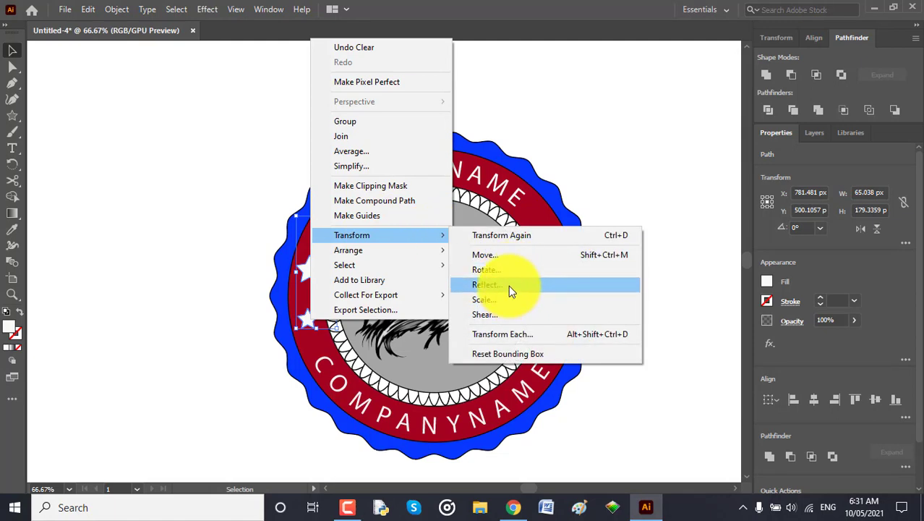
{"action": "left_click", "coordinate": [508, 285]}
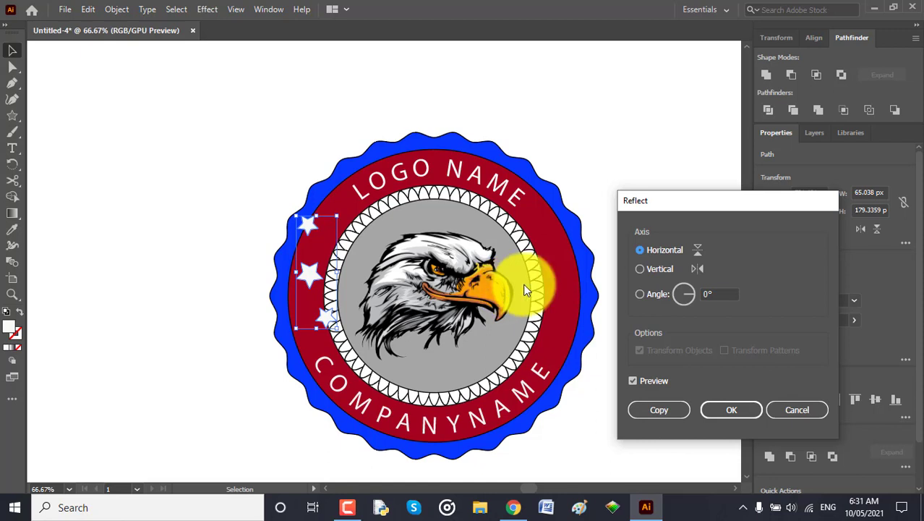
{"action": "left_click", "coordinate": [653, 275]}
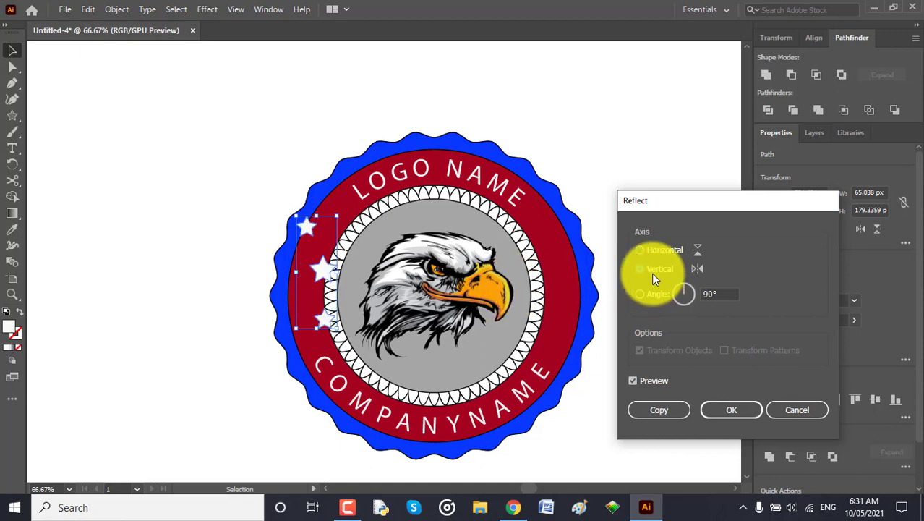
{"action": "left_click", "coordinate": [662, 412]}
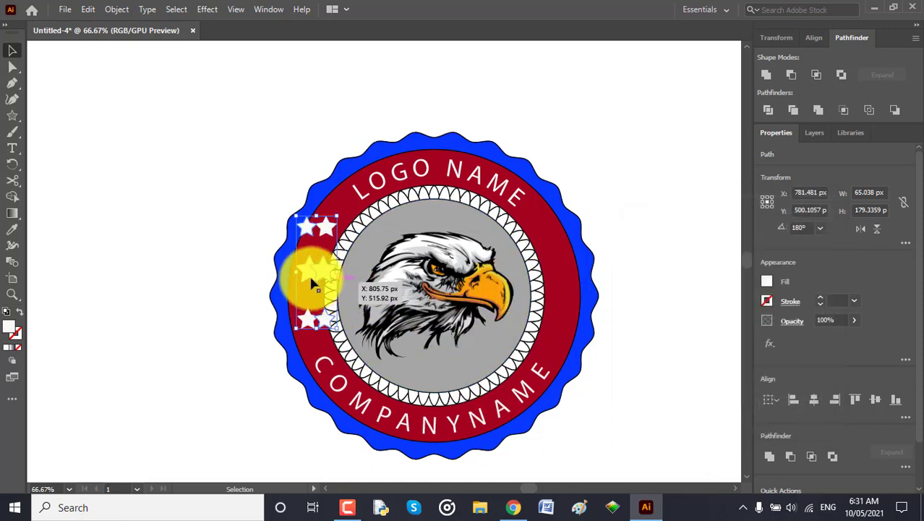
{"action": "left_click_drag", "start_coordinate": [310, 278], "coordinate": [573, 284]}
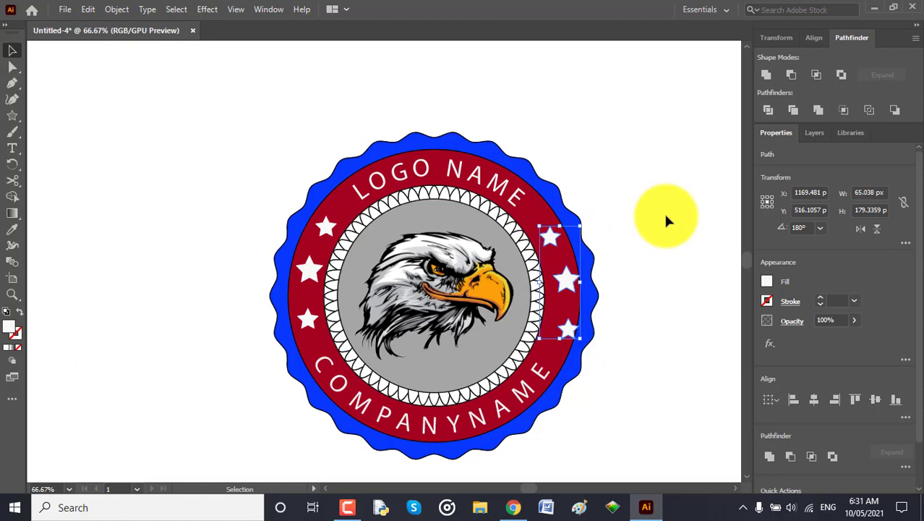
Nudge the upper small star on the ring's right side up and inward to about X 1148 px, Y 432.6 px.
{"action": "left_click", "coordinate": [643, 287]}
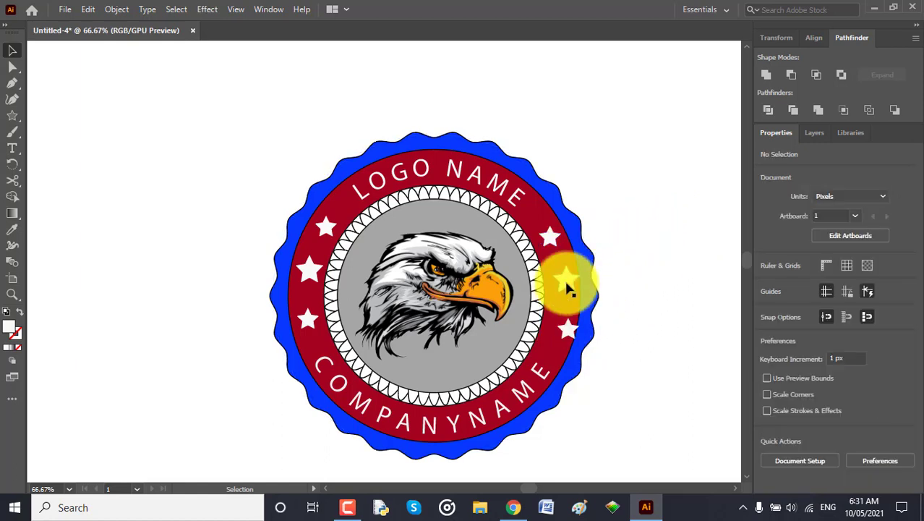
{"action": "left_click_drag", "start_coordinate": [567, 284], "coordinate": [550, 241]}
{"action": "key", "text": "Up"}
{"action": "key", "text": "Up"}
{"action": "key", "text": "Up"}
{"action": "key", "text": "Up"}
{"action": "key", "text": "Up"}
{"action": "key", "text": "Up"}
{"action": "key", "text": "Up"}
{"action": "key", "text": "Up"}
{"action": "key", "text": "Up"}
{"action": "key", "text": "Up"}
{"action": "key", "text": "Up"}
{"action": "key", "text": "Up"}
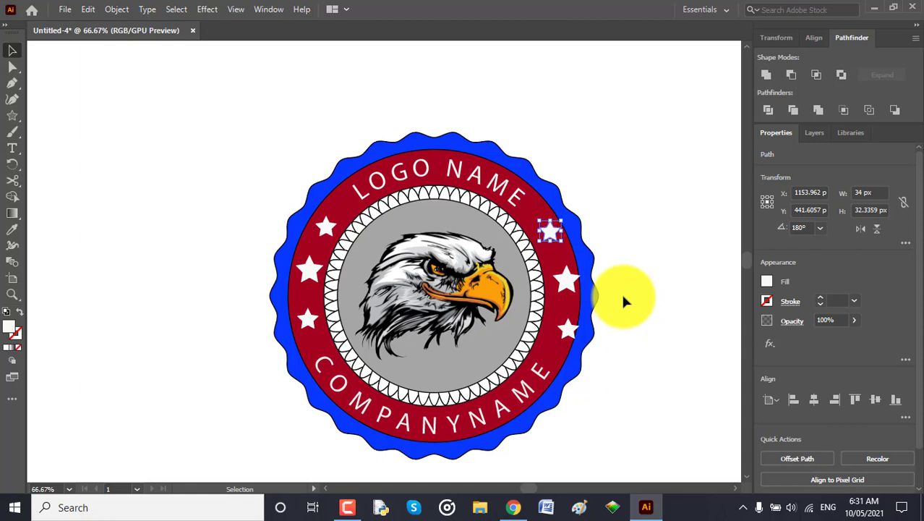
{"action": "key", "text": "Up"}
{"action": "key", "text": "Up"}
{"action": "key", "text": "Up"}
{"action": "key", "text": "Up"}
{"action": "key", "text": "Up"}
{"action": "key", "text": "Up"}
{"action": "key", "text": "Up"}
{"action": "key", "text": "Up"}
{"action": "key", "text": "Up"}
{"action": "key", "text": "Left"}
{"action": "key", "text": "Left"}
{"action": "key", "text": "Left"}
{"action": "key", "text": "Left"}
{"action": "key", "text": "Left"}
{"action": "key", "text": "Left"}
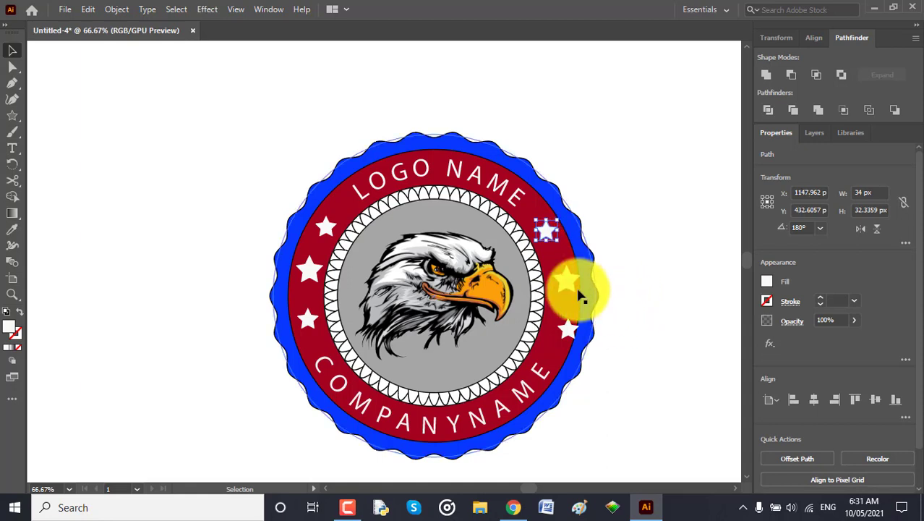
Nudge the large star on the ring's right side inward to about X 1170.4 px.
{"action": "left_click", "coordinate": [566, 285]}
{"action": "key", "text": "Left"}
{"action": "key", "text": "Left"}
{"action": "key", "text": "Left"}
{"action": "key", "text": "Left"}
{"action": "key", "text": "Left"}
{"action": "key", "text": "Left"}
{"action": "key", "text": "Left"}
{"action": "key", "text": "Left"}
{"action": "key", "text": "Left"}
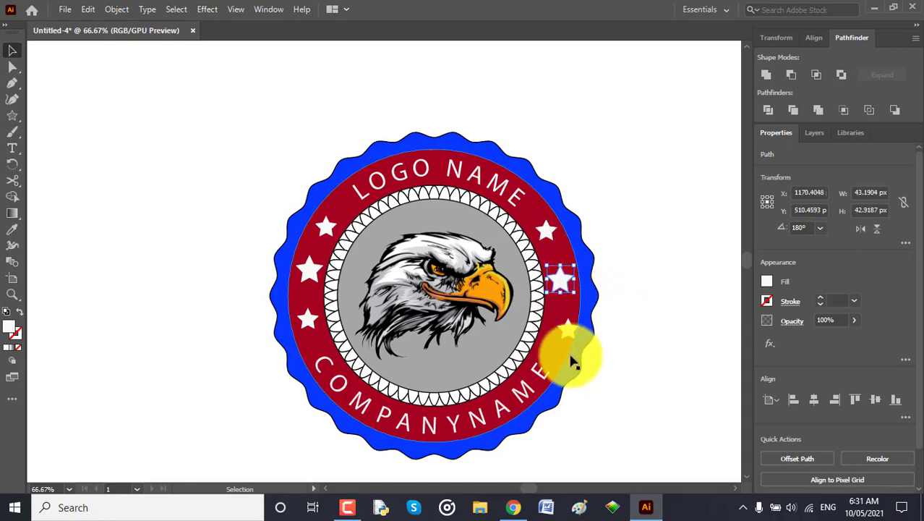
Nudge the lower small star on the ring's right side up to about Y 578.6 px.
{"action": "left_click", "coordinate": [568, 329]}
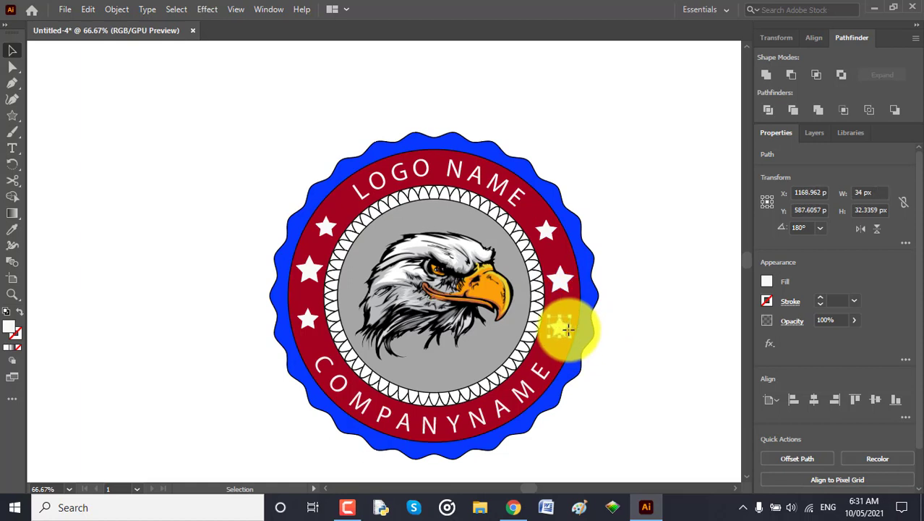
{"action": "key", "text": "Up"}
{"action": "key", "text": "Up"}
{"action": "key", "text": "Up"}
{"action": "key", "text": "Up"}
{"action": "key", "text": "Up"}
{"action": "key", "text": "Up"}
{"action": "key", "text": "Up"}
{"action": "key", "text": "Up"}
{"action": "key", "text": "Up"}
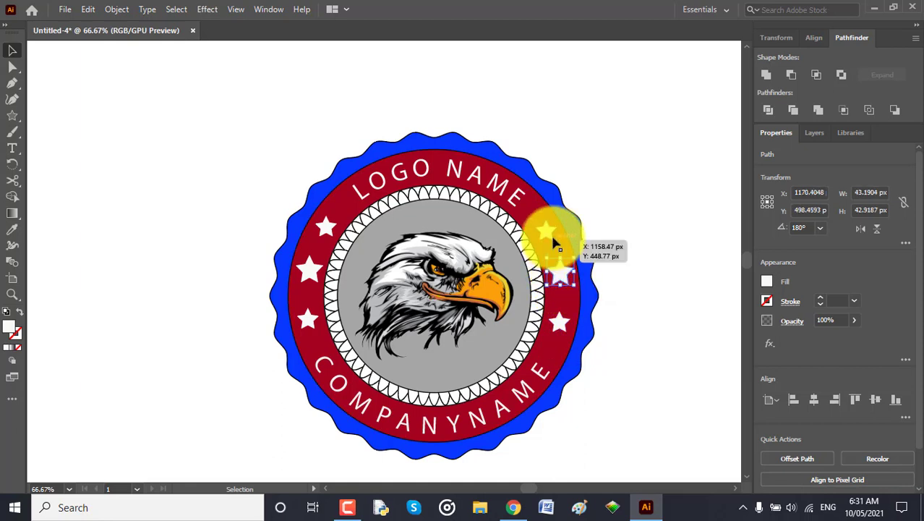
Nudge the ring's right-hand upper small star slightly up and the large star up to about Y 500.5 px.
{"action": "left_click", "coordinate": [551, 237]}
{"action": "key", "text": "Up"}
{"action": "left_click", "coordinate": [564, 275]}
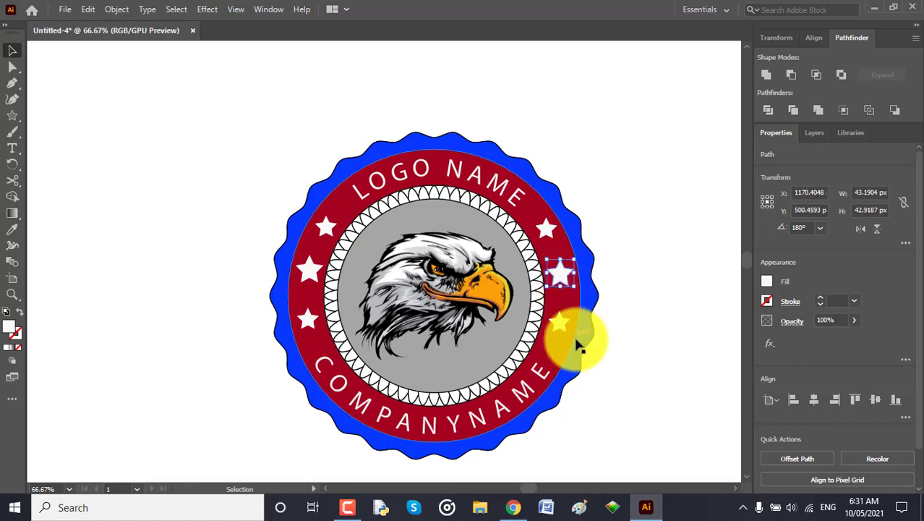
{"action": "left_click", "coordinate": [558, 324]}
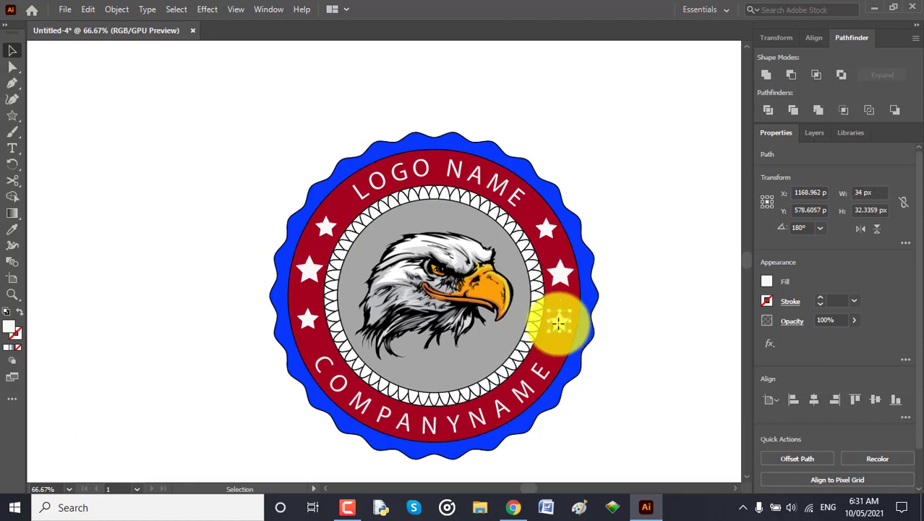
{"action": "left_click", "coordinate": [651, 263]}
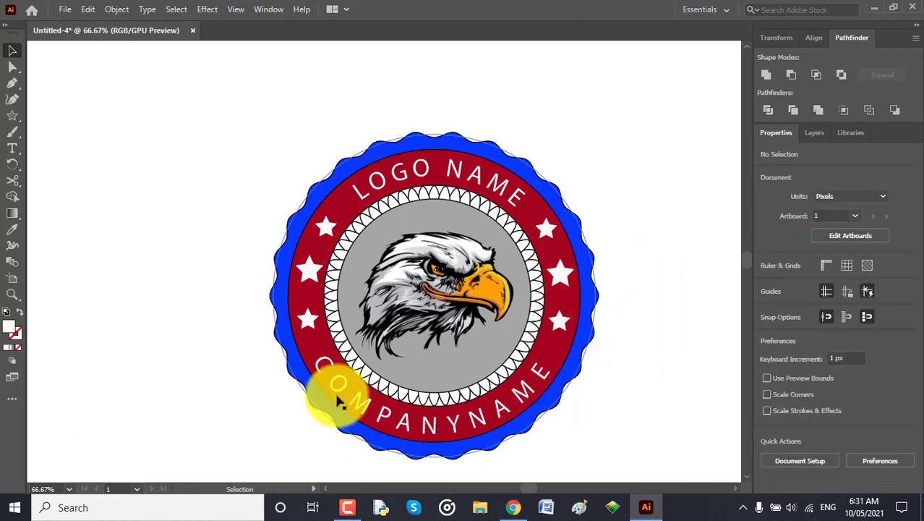
Remove the black outline from the blue scalloped edge shape.
{"action": "scroll", "coordinate": [560, 171], "scroll_direction": "down", "scroll_amount": 1}
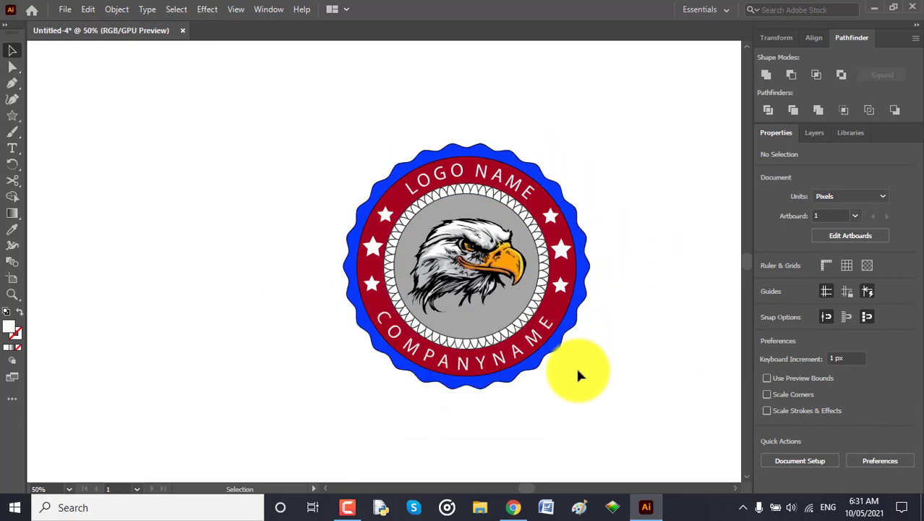
{"action": "left_click", "coordinate": [400, 164]}
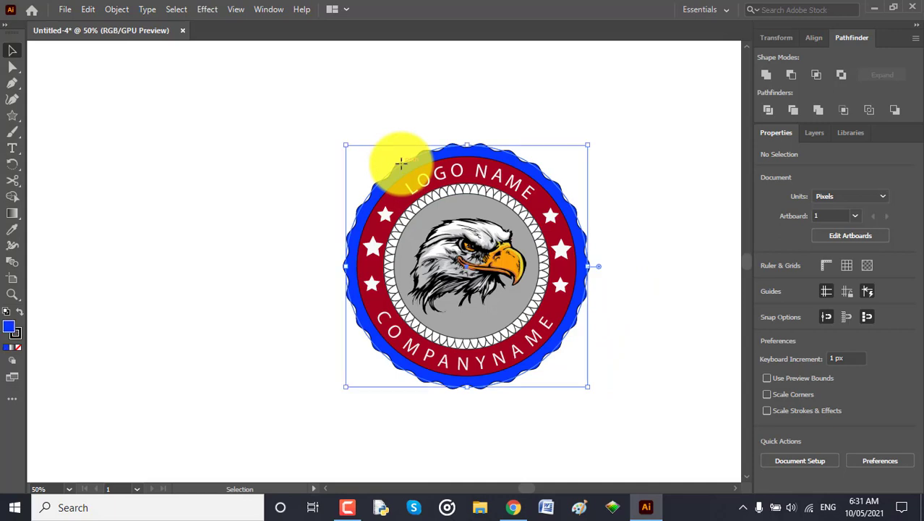
{"action": "left_click", "coordinate": [834, 298]}
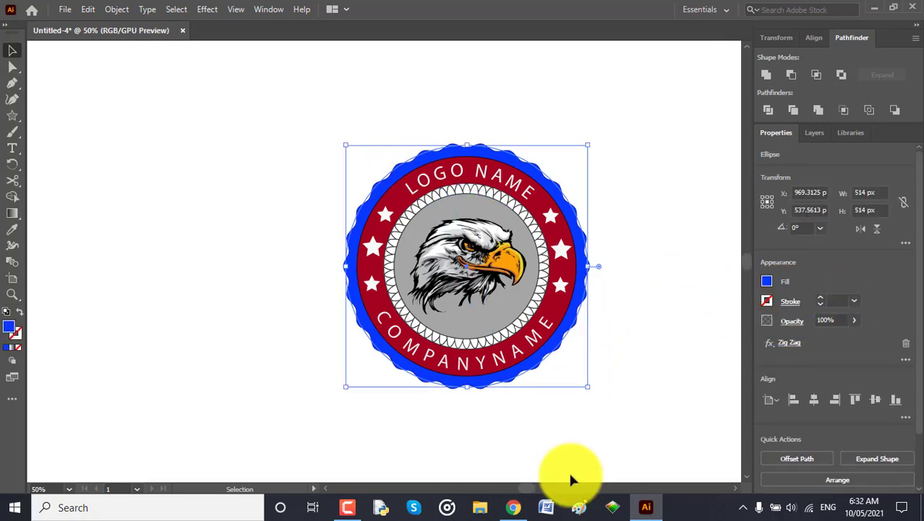
{"action": "left_click", "coordinate": [274, 225]}
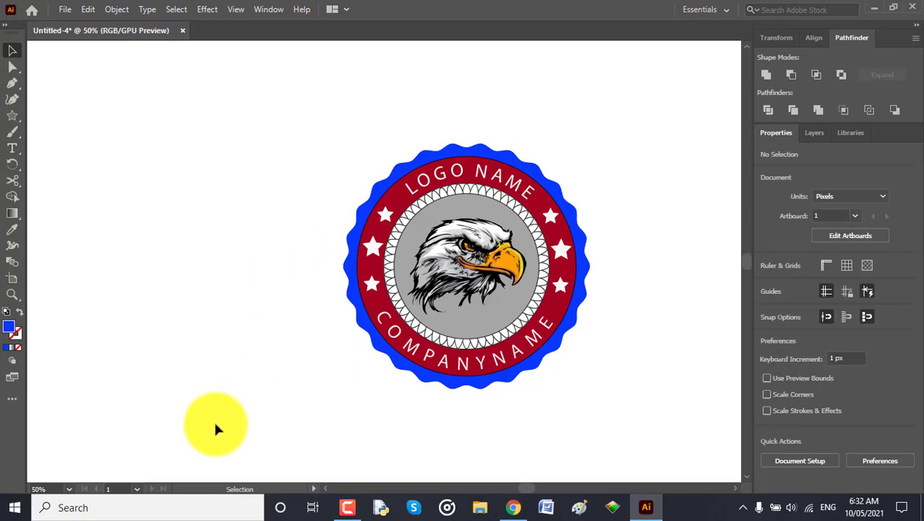
Insert a space between COMPANY and NAME in the lower curved text.
{"action": "left_click", "coordinate": [499, 365]}
{"action": "key", "text": "t"}
{"action": "left_click", "coordinate": [492, 361]}
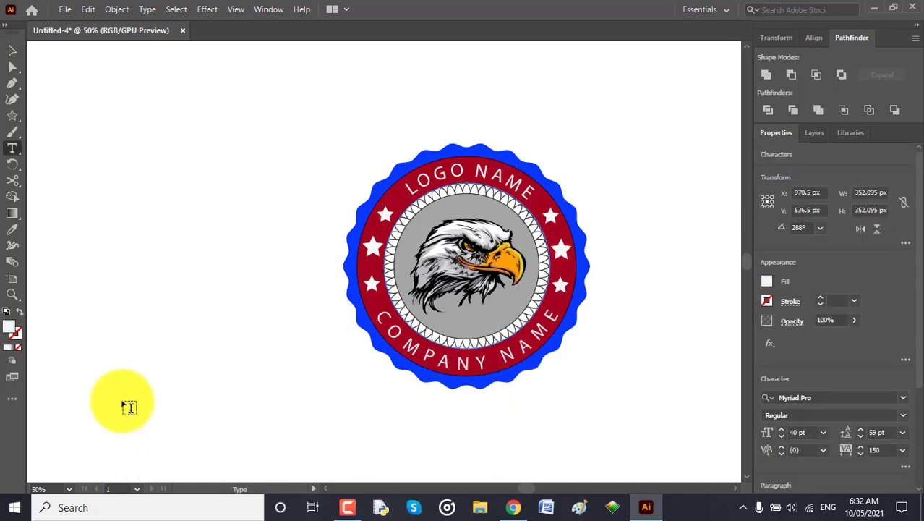
{"action": "left_click", "coordinate": [11, 50]}
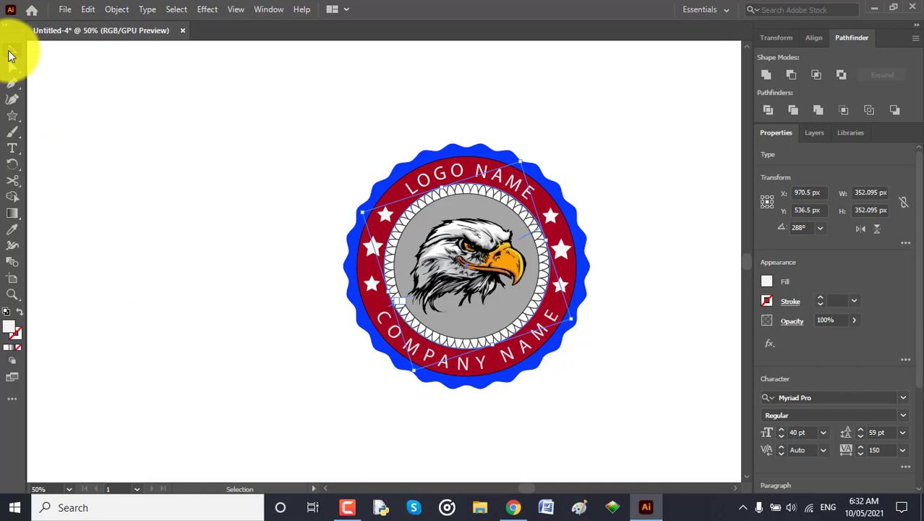
Rotate the COMPANY NAME text slightly to an angle of 287° to balance it along the lower ring.
{"action": "left_click", "coordinate": [233, 322]}
{"action": "left_click", "coordinate": [514, 365]}
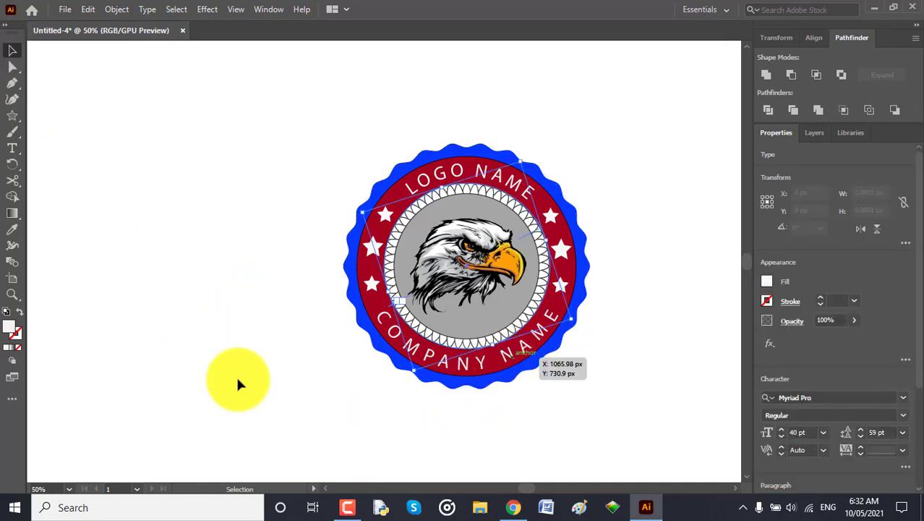
{"action": "double_click", "coordinate": [13, 165]}
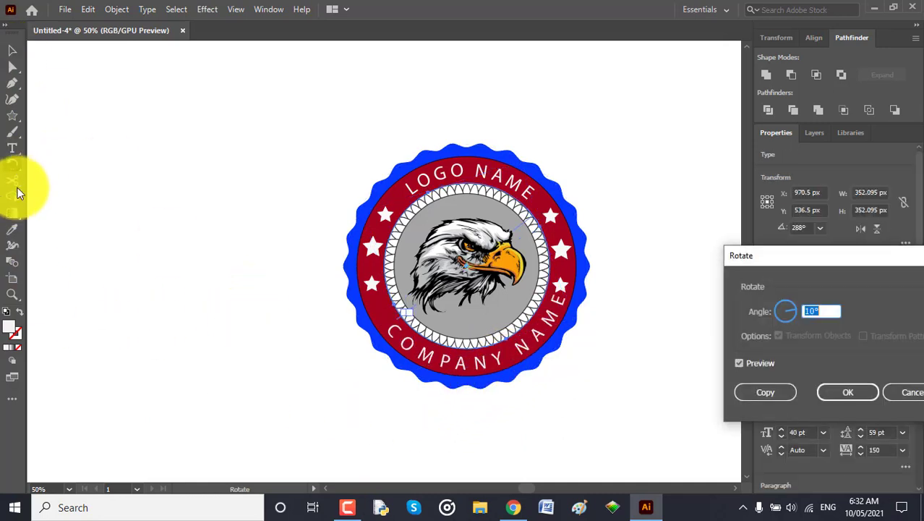
{"action": "scroll", "coordinate": [832, 314], "scroll_direction": "down", "scroll_amount": 10}
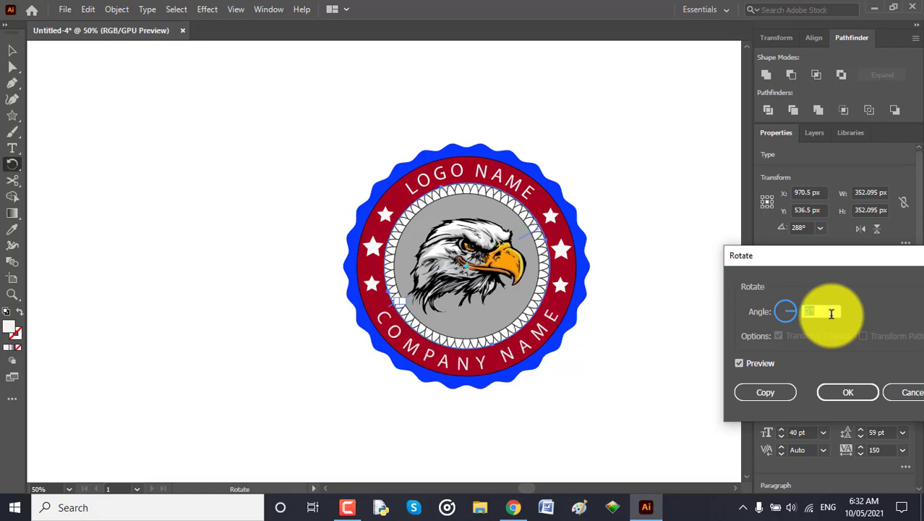
{"action": "left_click", "coordinate": [846, 394]}
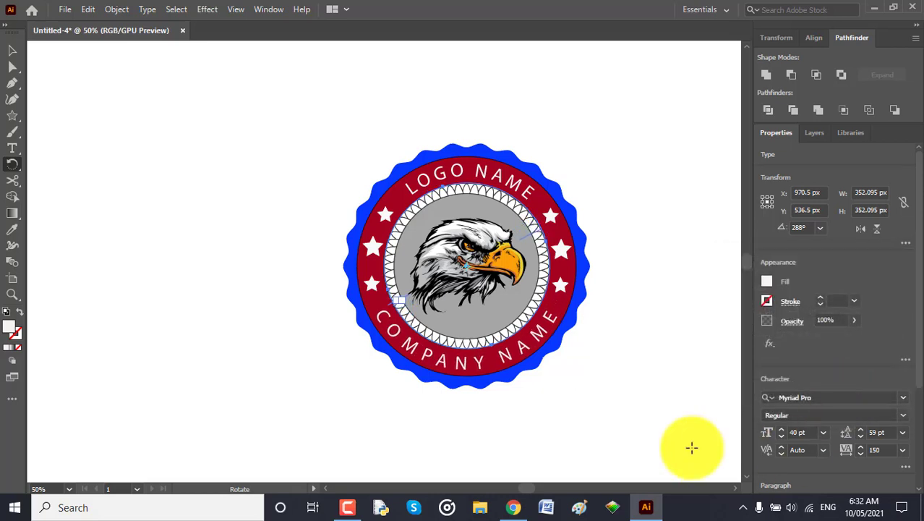
{"action": "left_click", "coordinate": [654, 230]}
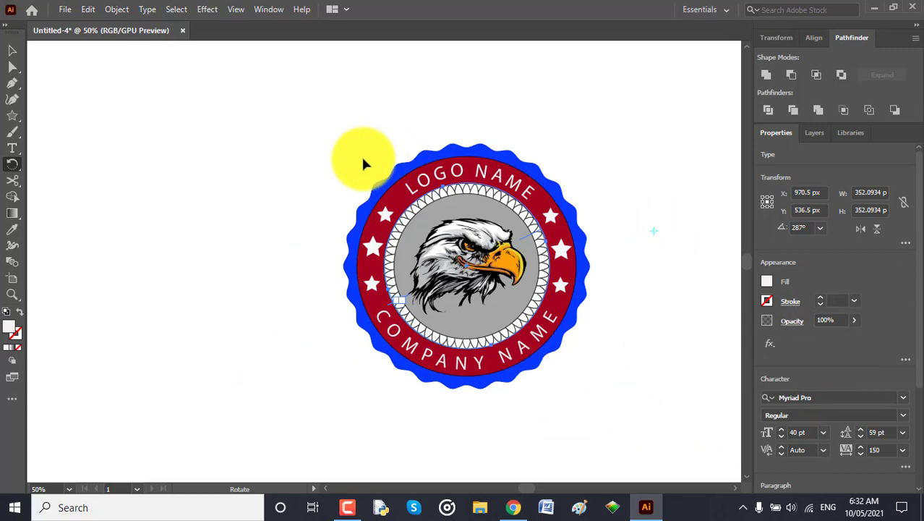
{"action": "left_click_drag", "start_coordinate": [326, 124], "coordinate": [610, 391]}
{"action": "key", "text": "ctrl+z"}
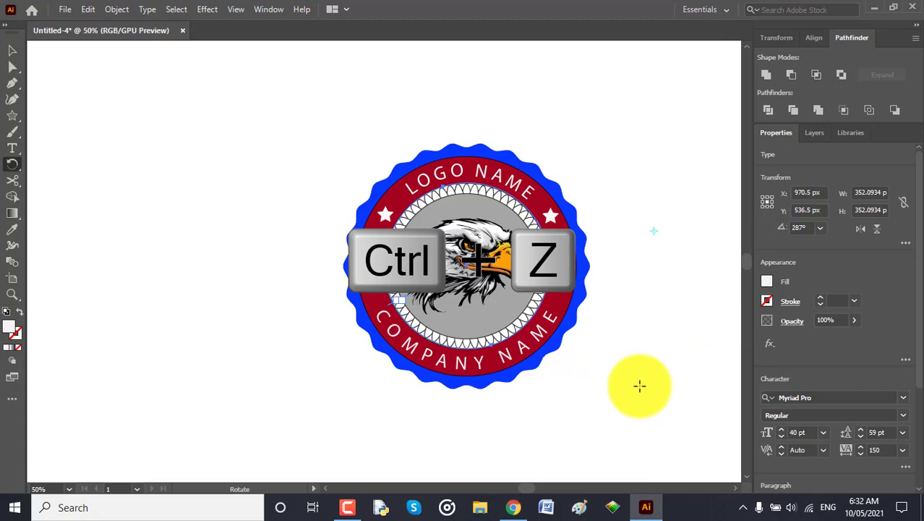
{"action": "left_click", "coordinate": [640, 386]}
{"action": "left_click_drag", "start_coordinate": [452, 182], "coordinate": [655, 341]}
{"action": "key", "text": "ctrl+z"}
{"action": "left_click", "coordinate": [12, 49]}
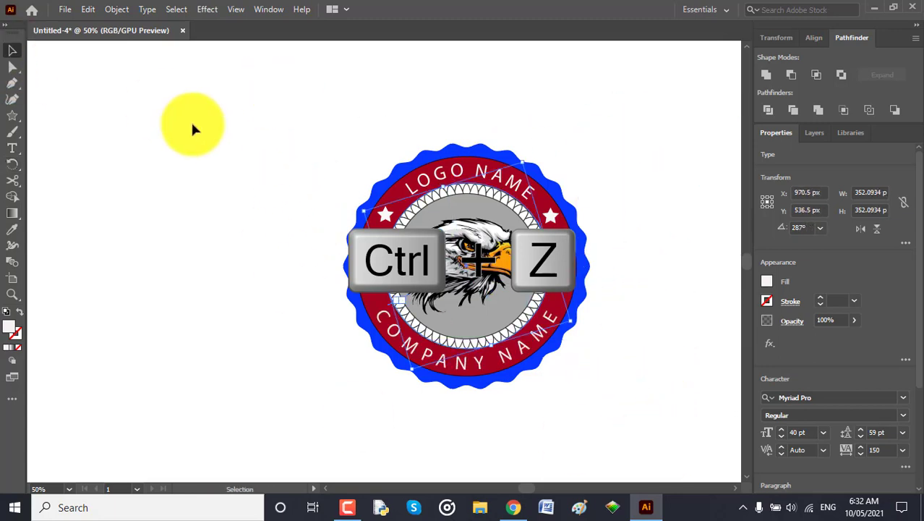
{"action": "left_click_drag", "start_coordinate": [160, 31], "coordinate": [224, 72]}
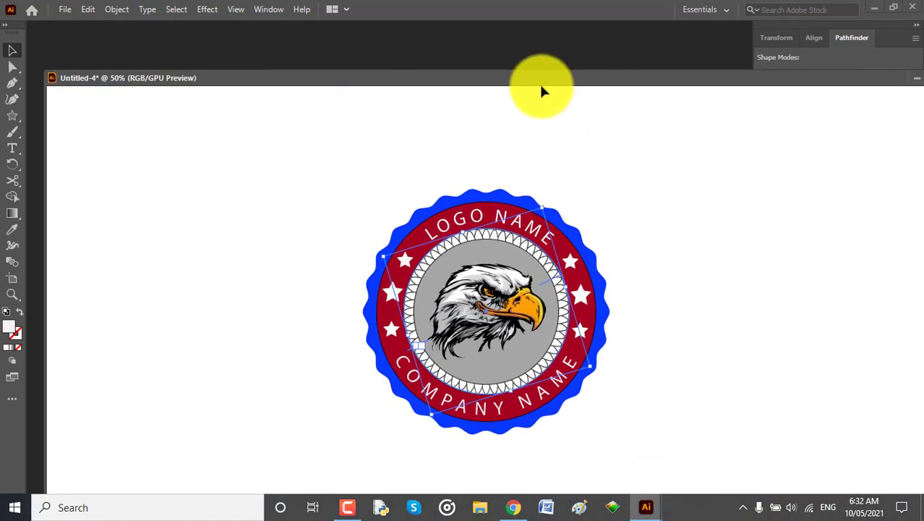
{"action": "left_click_drag", "start_coordinate": [541, 91], "coordinate": [484, 38]}
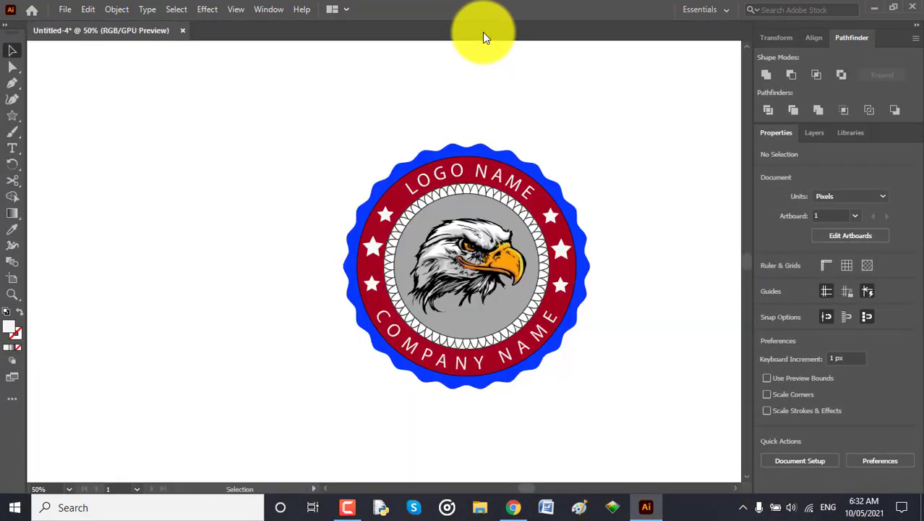
Try centre-aligning all badge elements horizontally and vertically, and undo both alignments.
{"action": "left_click_drag", "start_coordinate": [318, 120], "coordinate": [610, 376]}
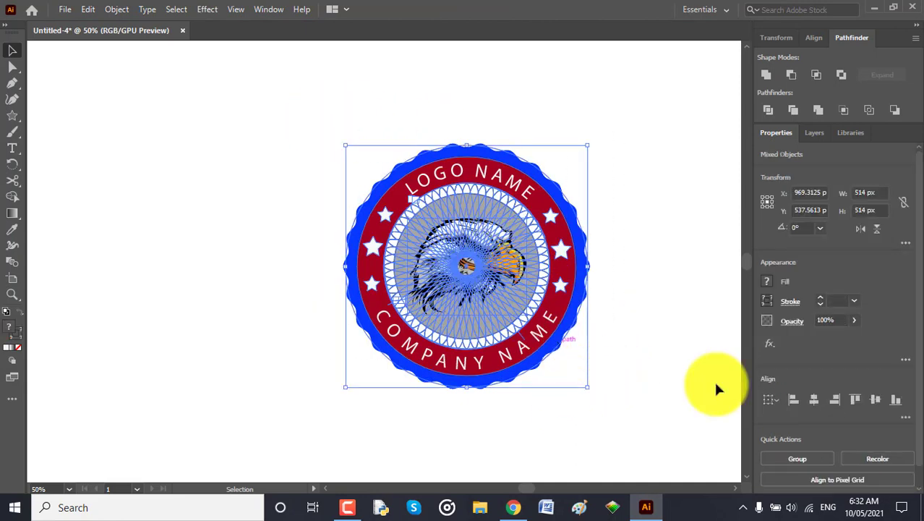
{"action": "left_click", "coordinate": [810, 399]}
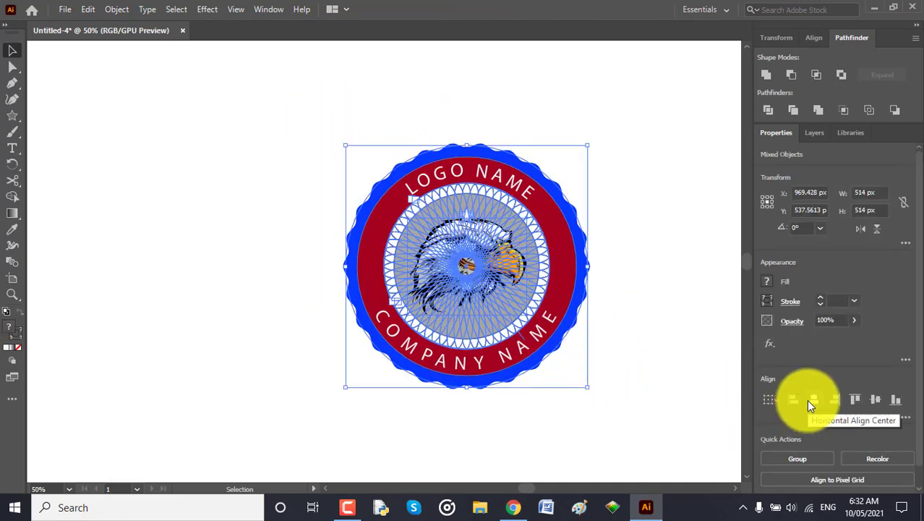
{"action": "key", "text": "ctrl+z"}
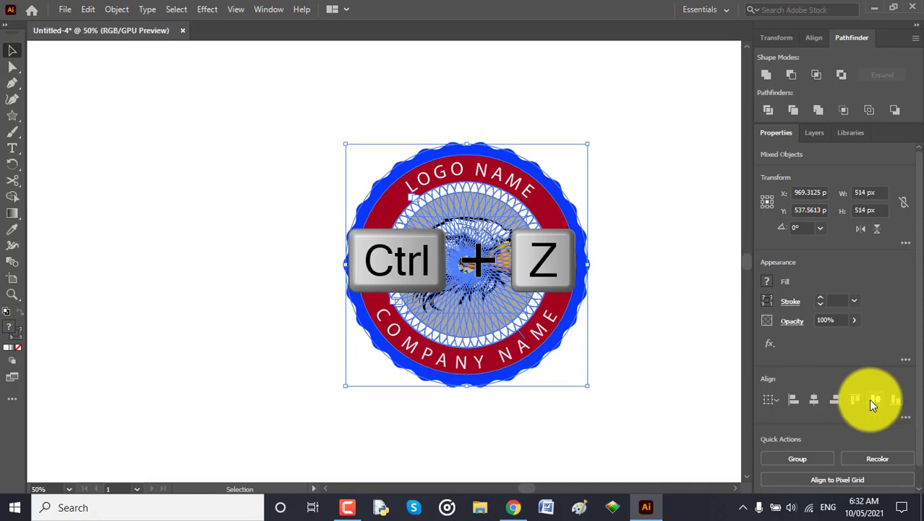
{"action": "key", "text": "ctrl+z"}
{"action": "left_click", "coordinate": [681, 250]}
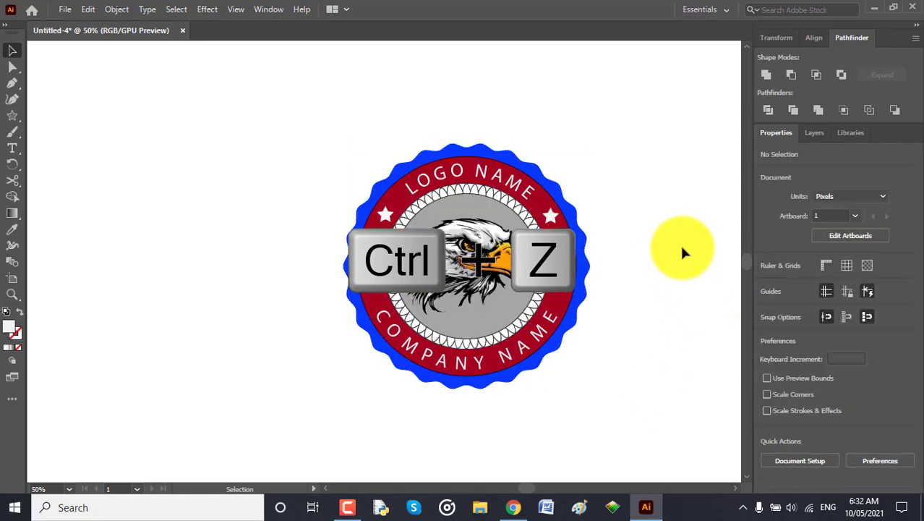
Move the entire badge artwork up and to the left on the canvas.
{"action": "left_click_drag", "start_coordinate": [329, 139], "coordinate": [624, 355]}
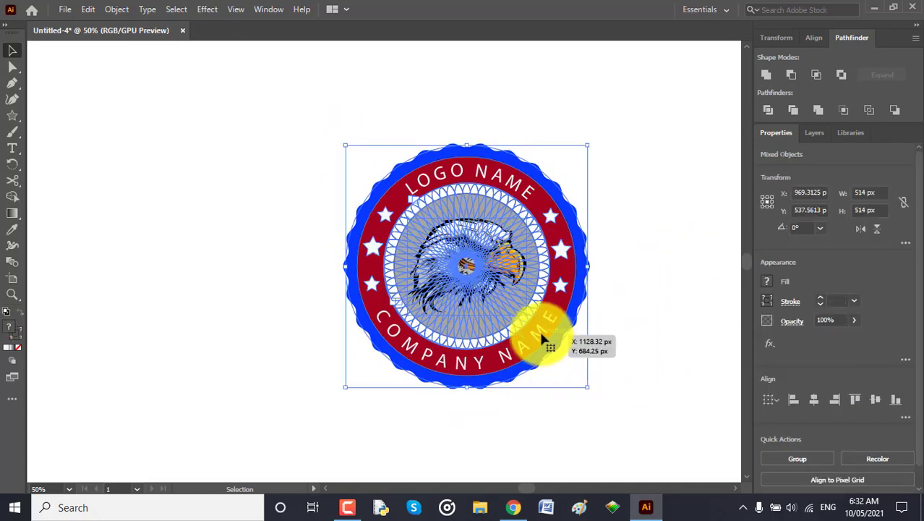
{"action": "left_click_drag", "start_coordinate": [561, 330], "coordinate": [467, 304]}
{"action": "left_click", "coordinate": [588, 258]}
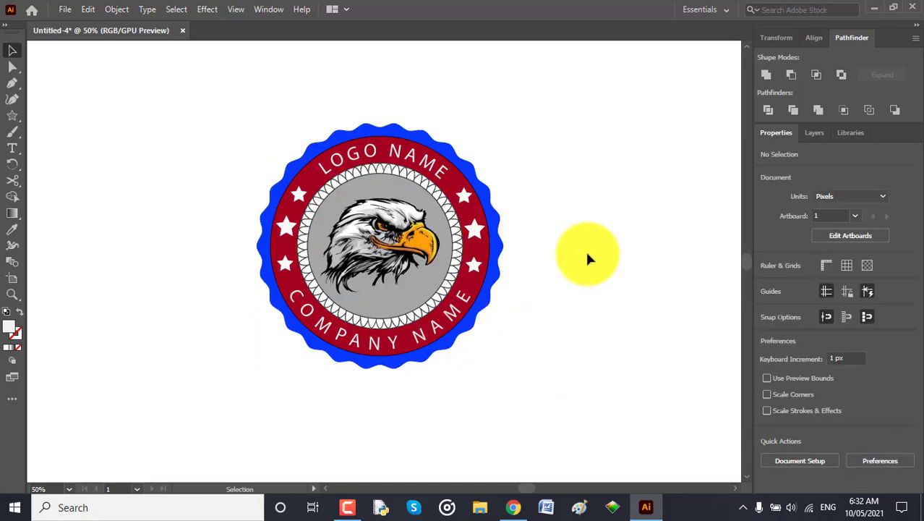